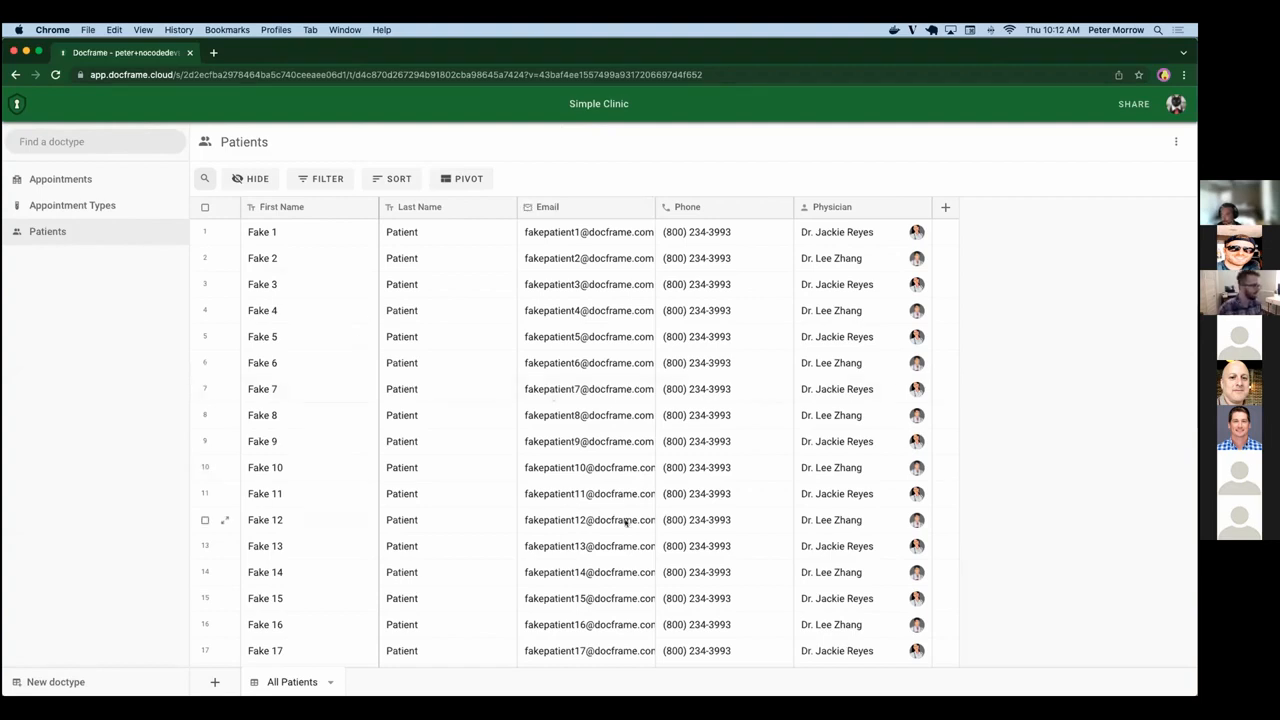
Pivot the Patients table rows by Physician to count each physician's patients.
scroll(620, 518, "down", 13)
scroll(625, 522, "down", 6)
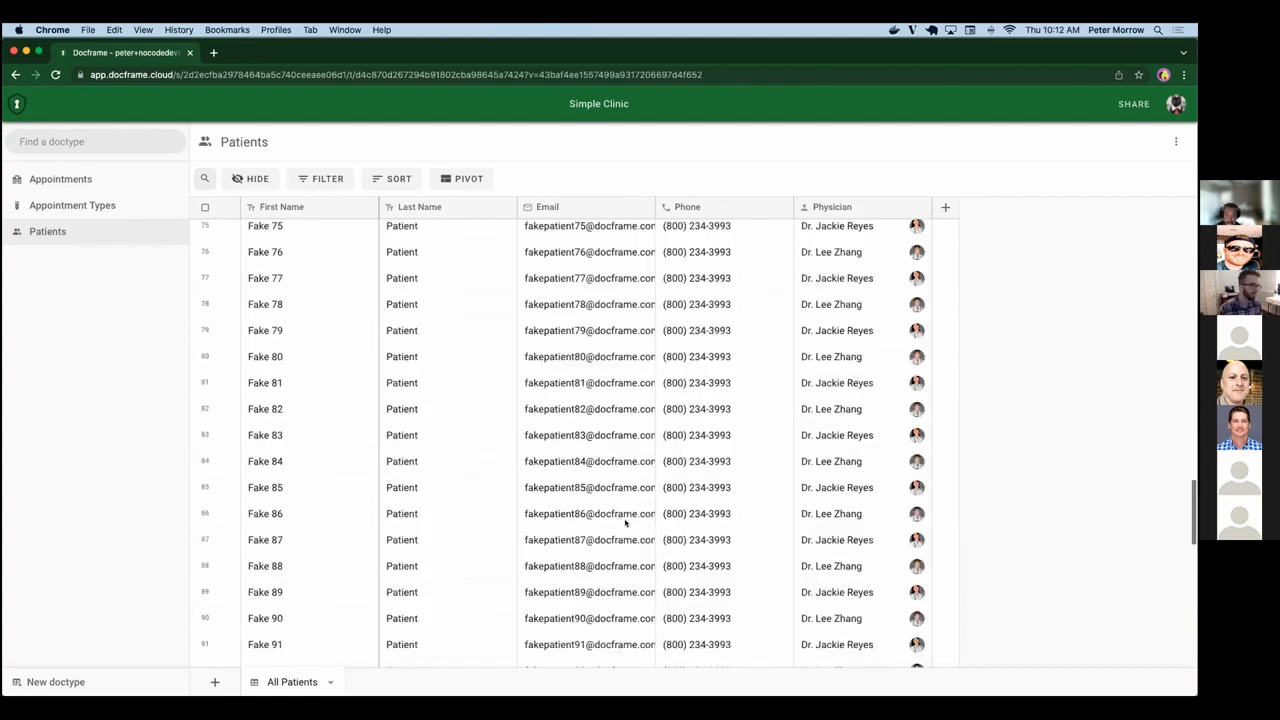
scroll(625, 522, "up", 18)
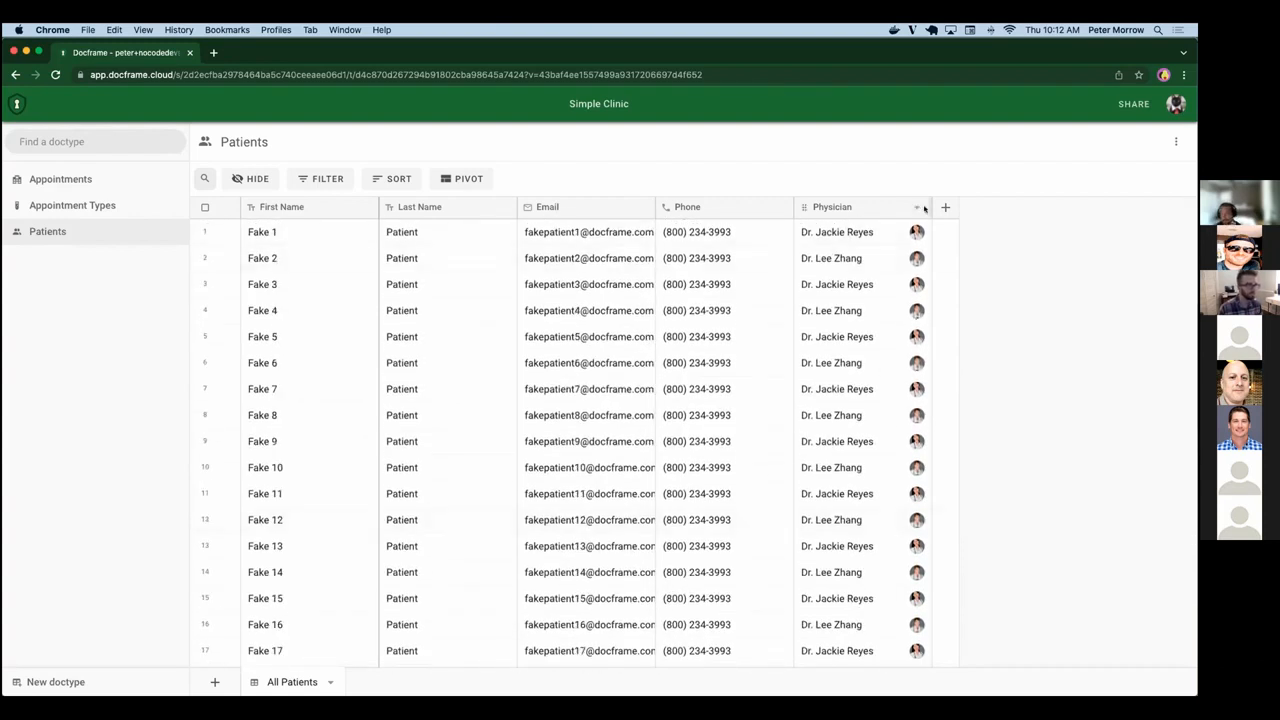
left_click(915, 207)
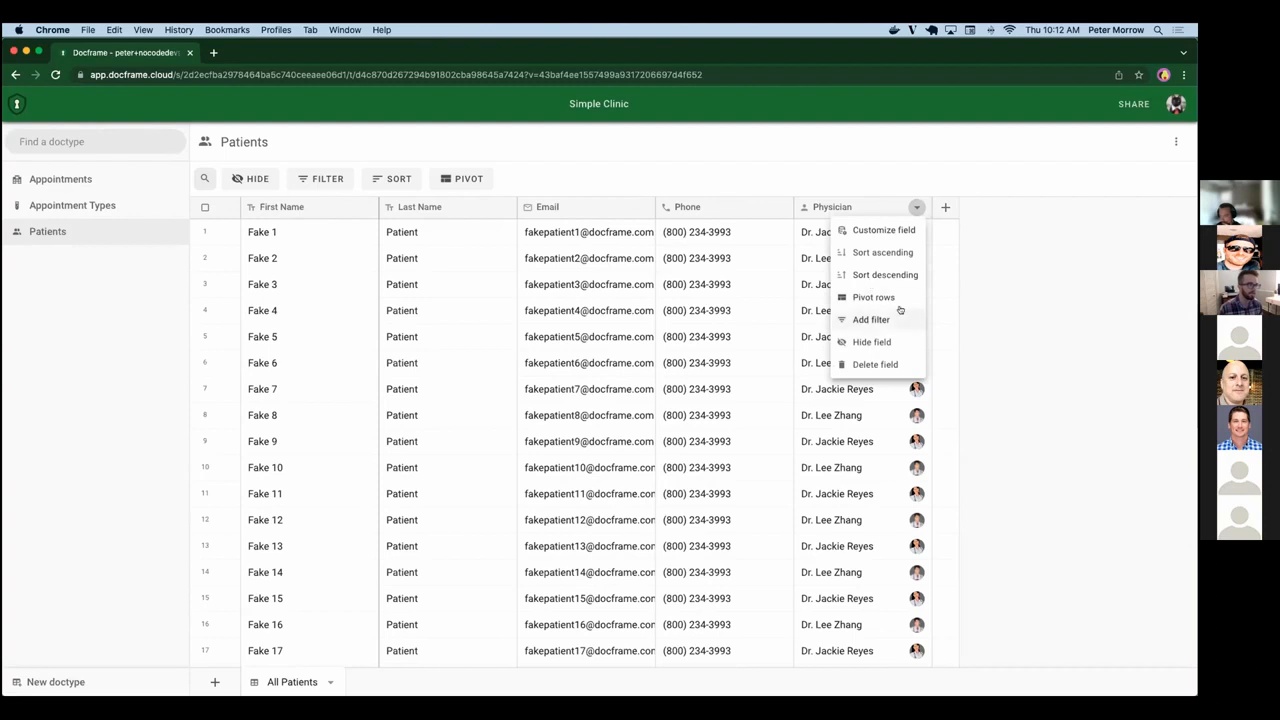
left_click(868, 296)
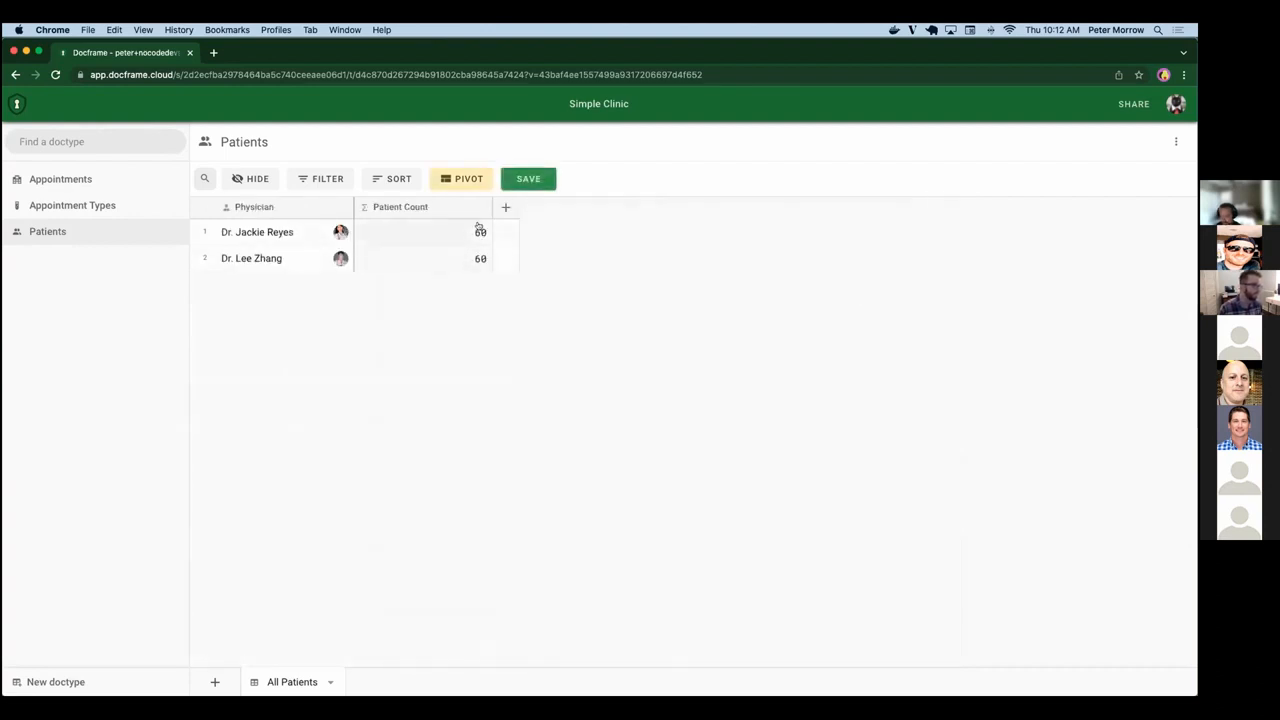
Clear the Physician row grouping from the pivot to restore the plain Patients table.
left_click(462, 178)
left_click(628, 236)
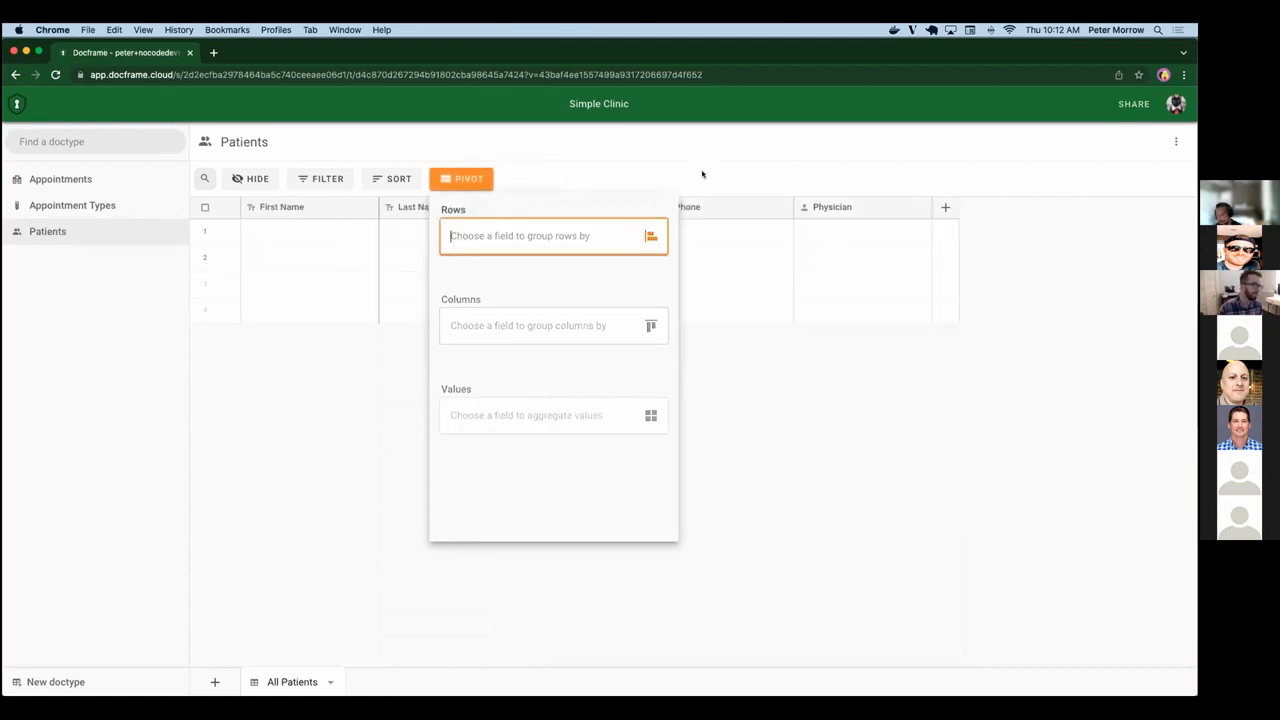
left_click(794, 160)
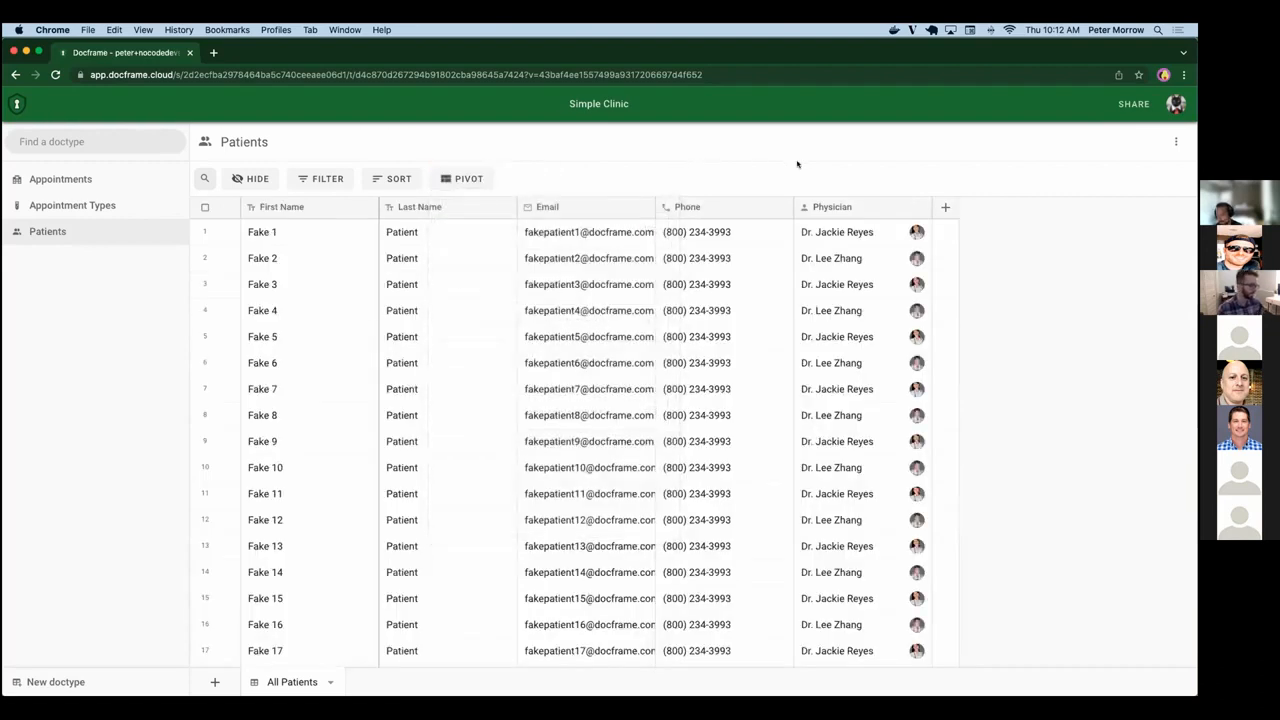
Compare the Patients list in the two physicians' browser windows with the list in the administrator's window.
key("ctrl+Right")
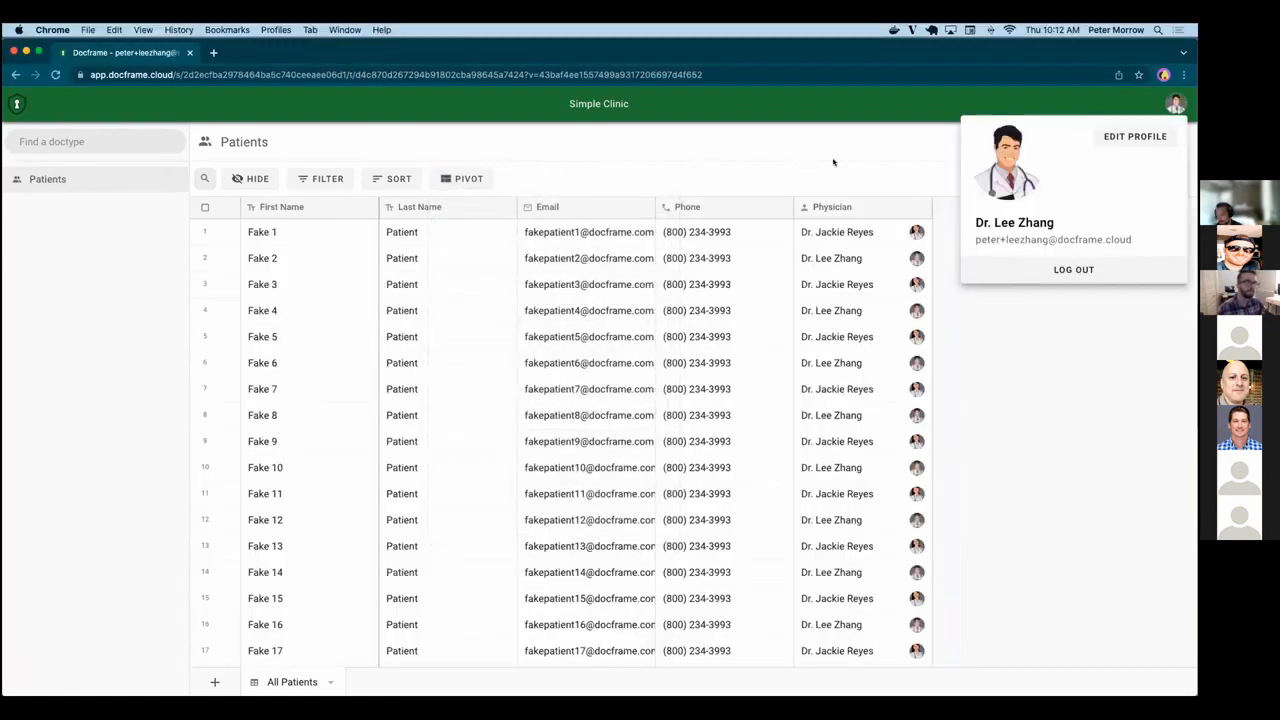
key("ctrl+Right")
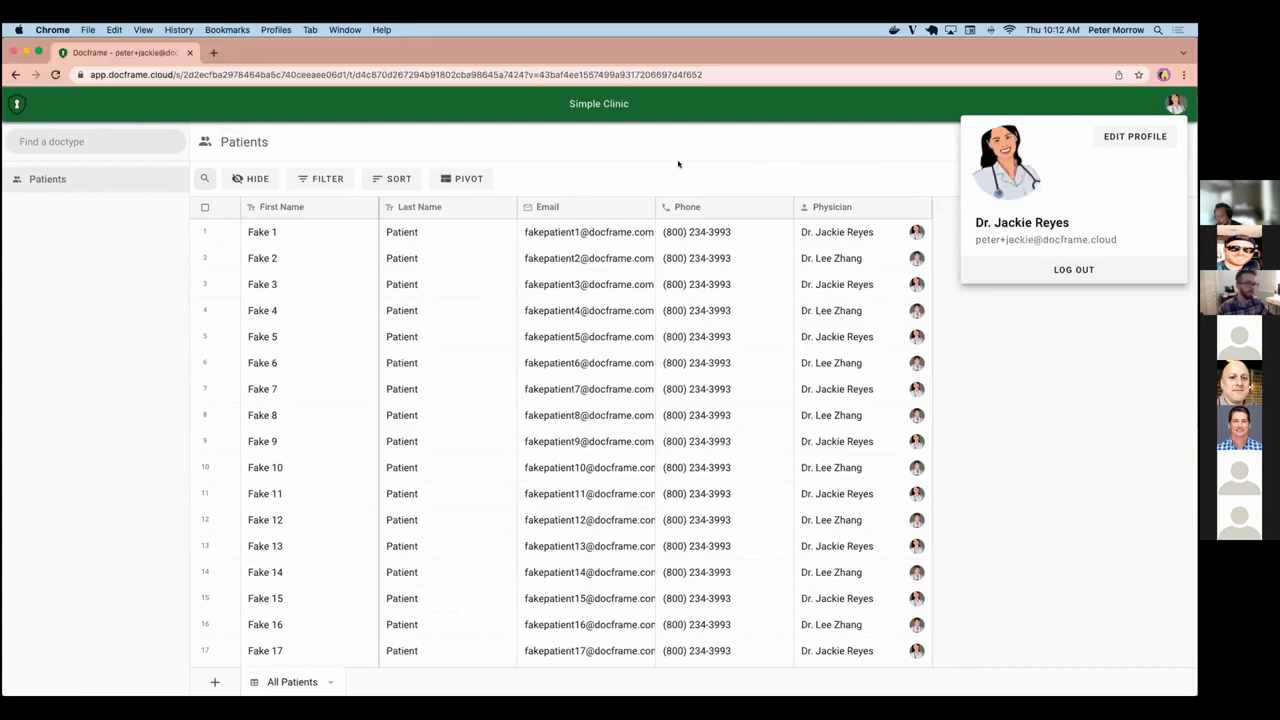
key("ctrl+Right")
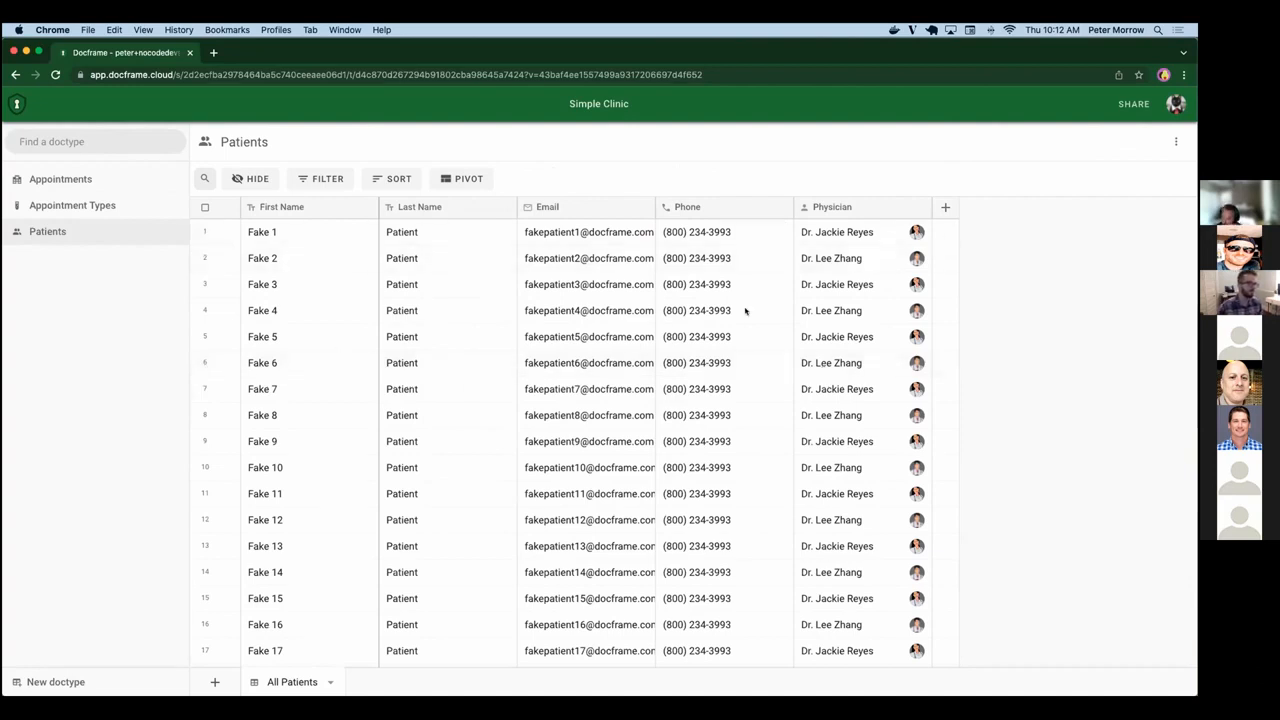
scroll(644, 560, "down", 1)
scroll(644, 560, "down", 10)
scroll(644, 560, "up", 4)
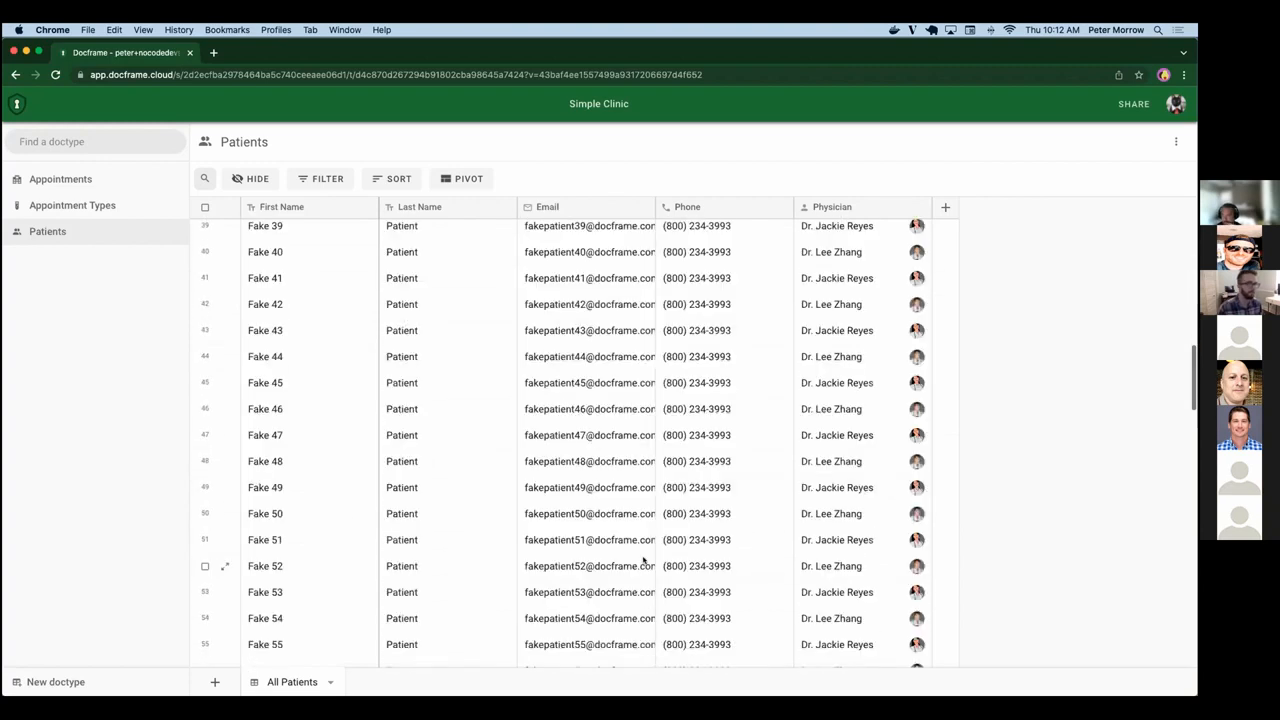
scroll(644, 560, "up", 10)
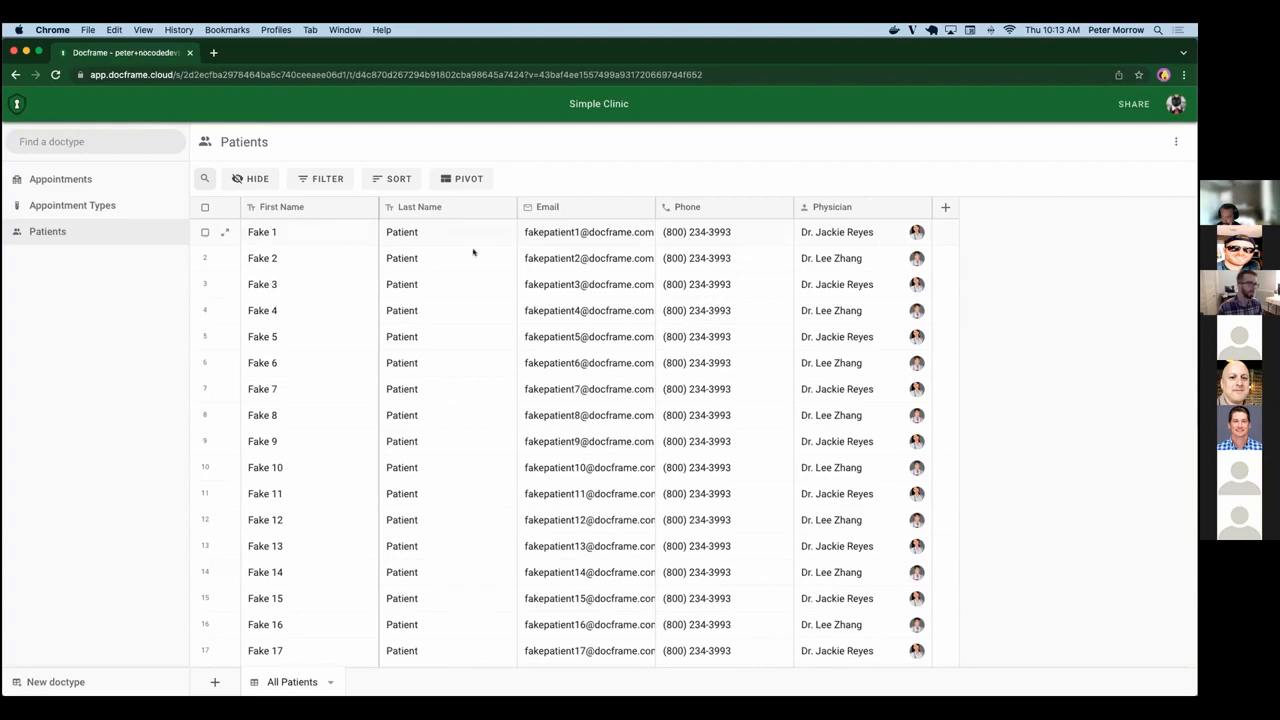
Review the assignees and doctype permissions of the Physician sharing role.
left_click(1133, 104)
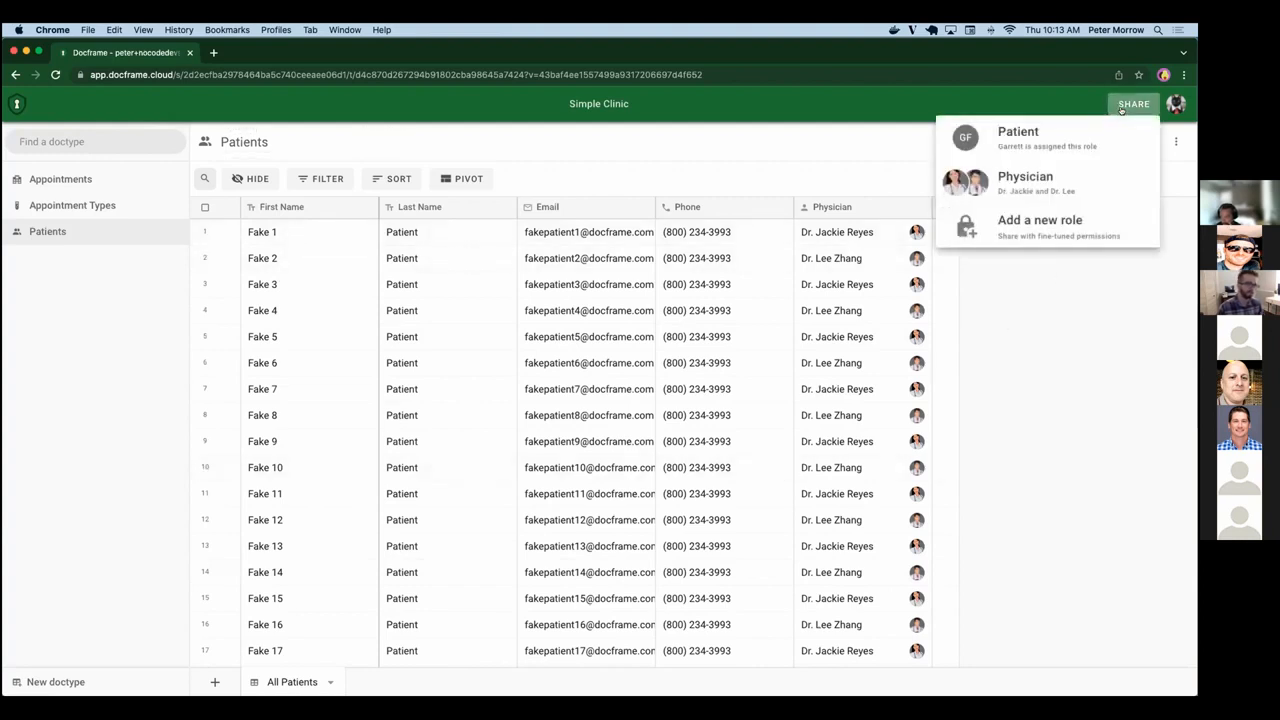
left_click(1022, 196)
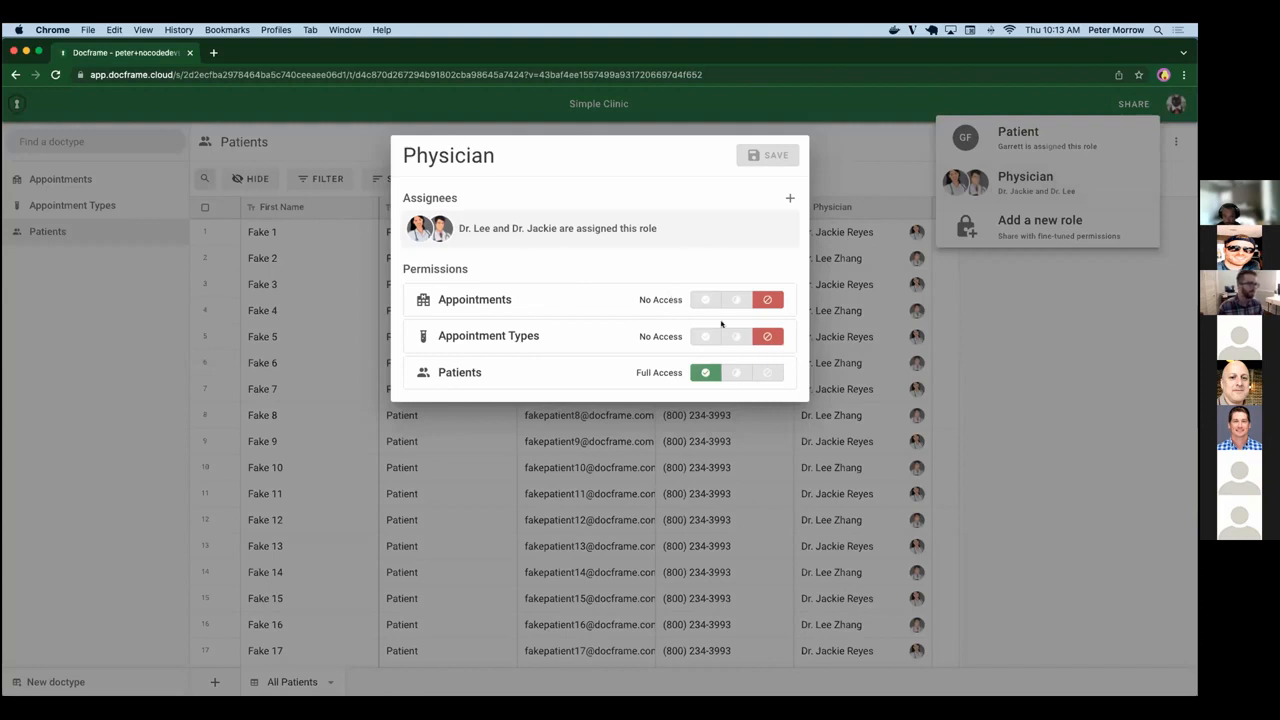
left_click(268, 311)
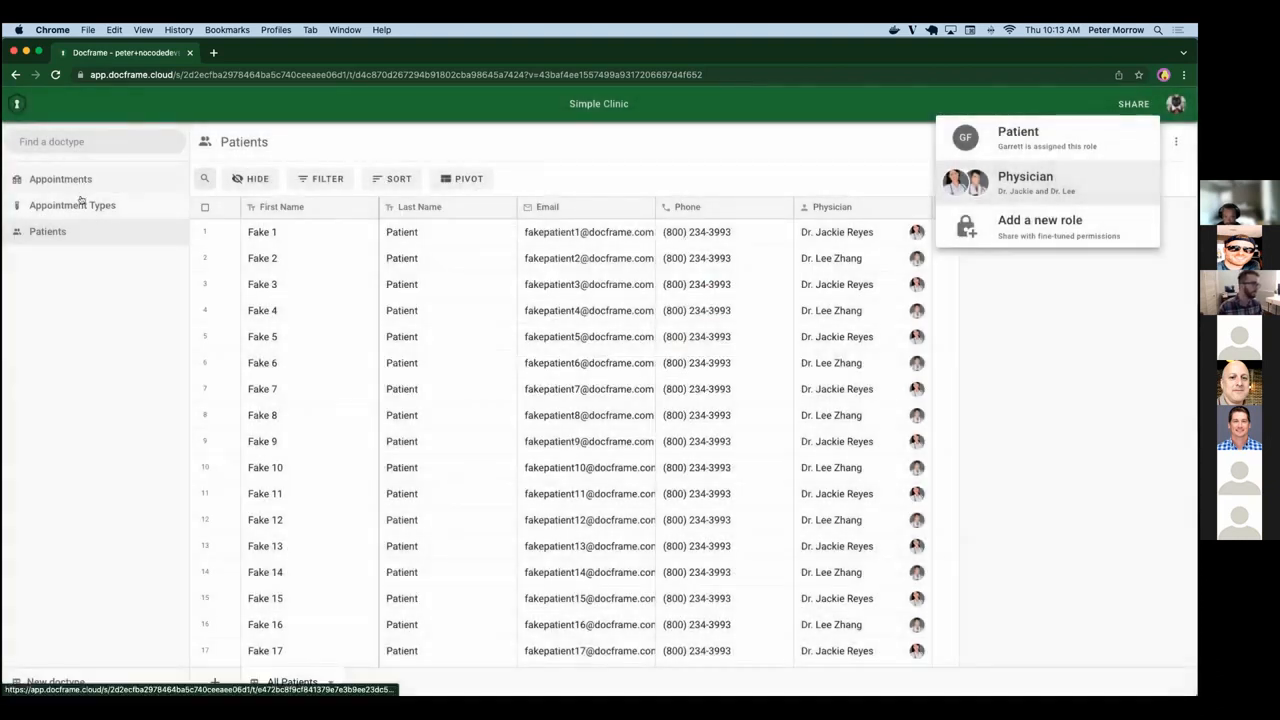
View the Appointments and Appointment Types doctypes and return to Patients.
left_click(80, 190)
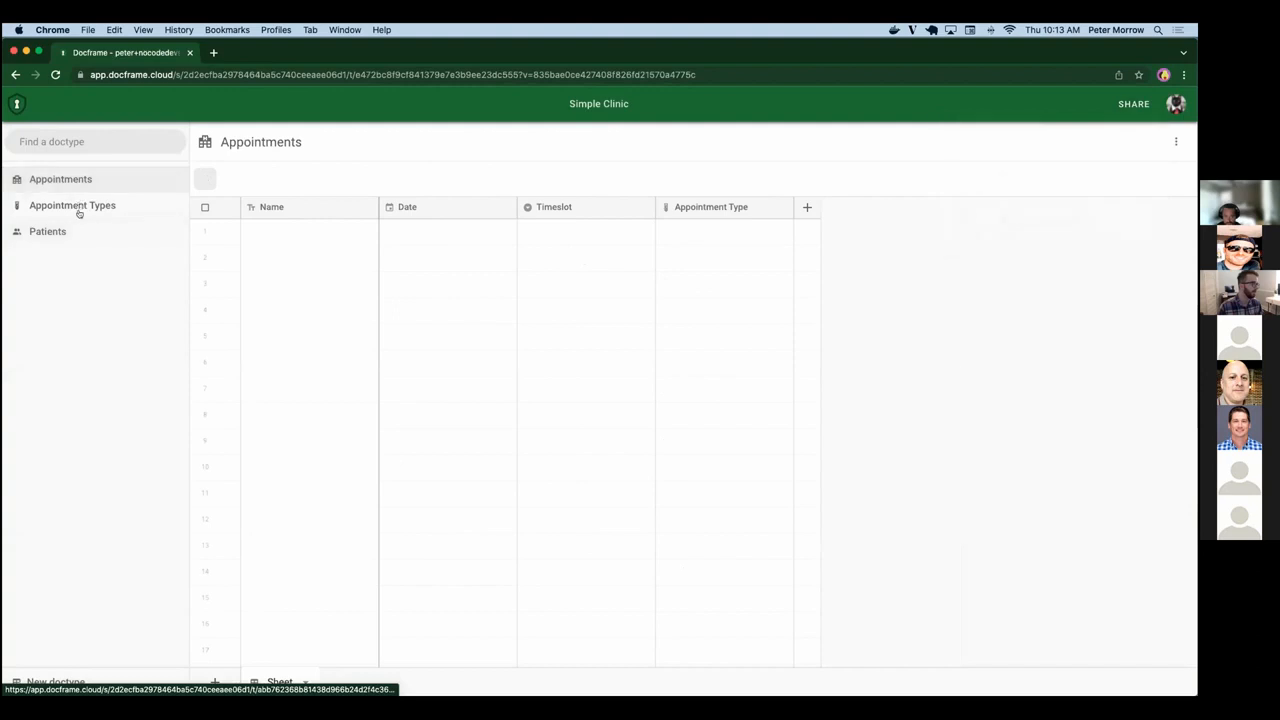
left_click(77, 206)
left_click(62, 231)
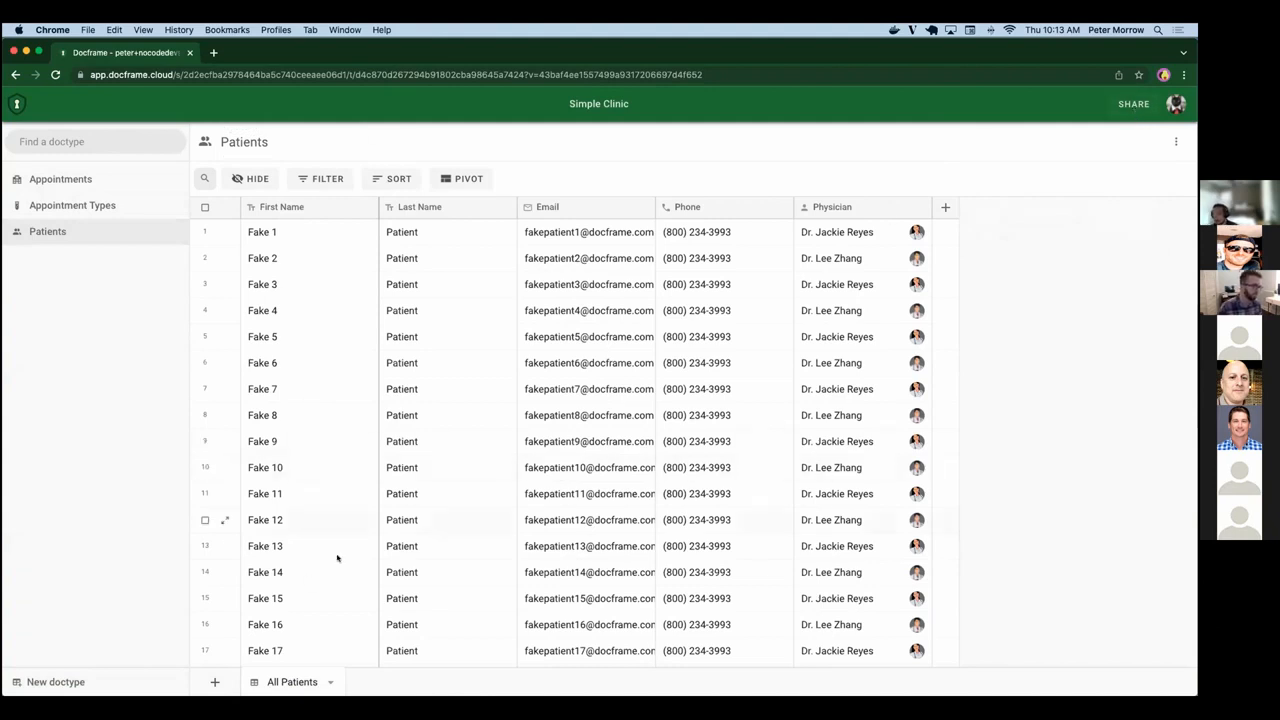
Inspect the first patient's Email, Phone and Physician cells, including the list of assignable people, without changing the record.
left_click(600, 234)
left_click(702, 237)
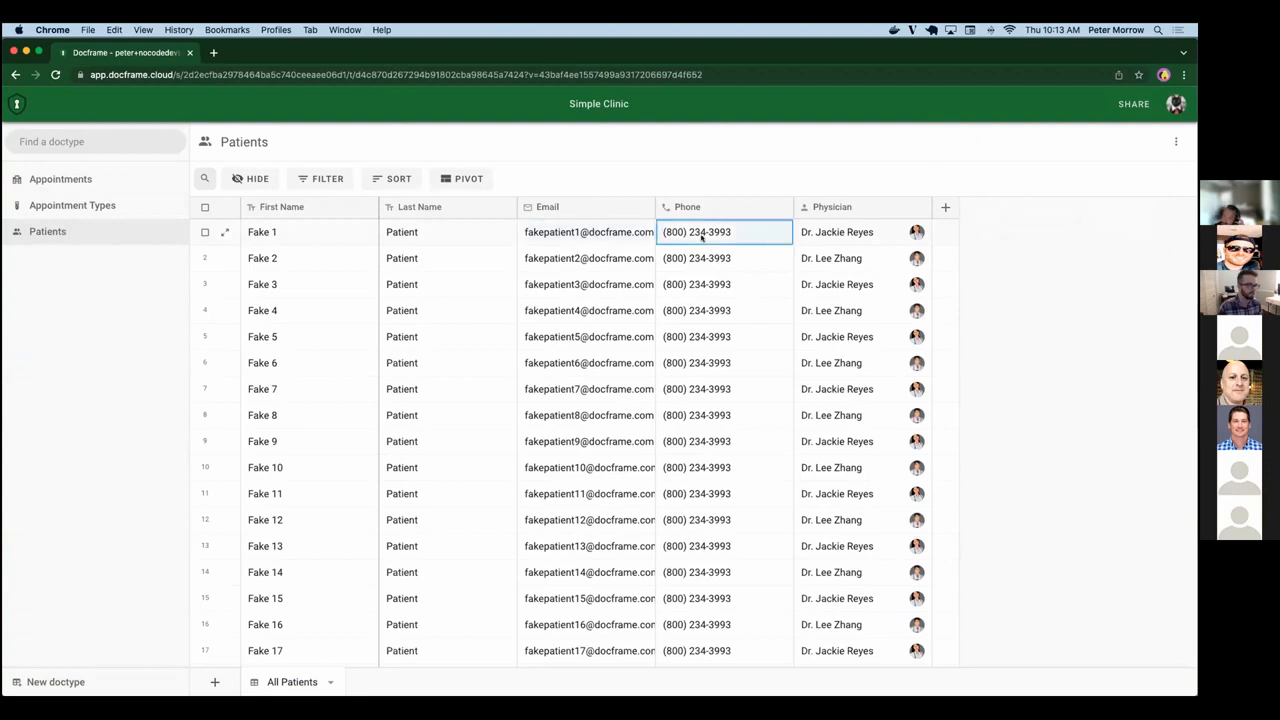
left_click(845, 232)
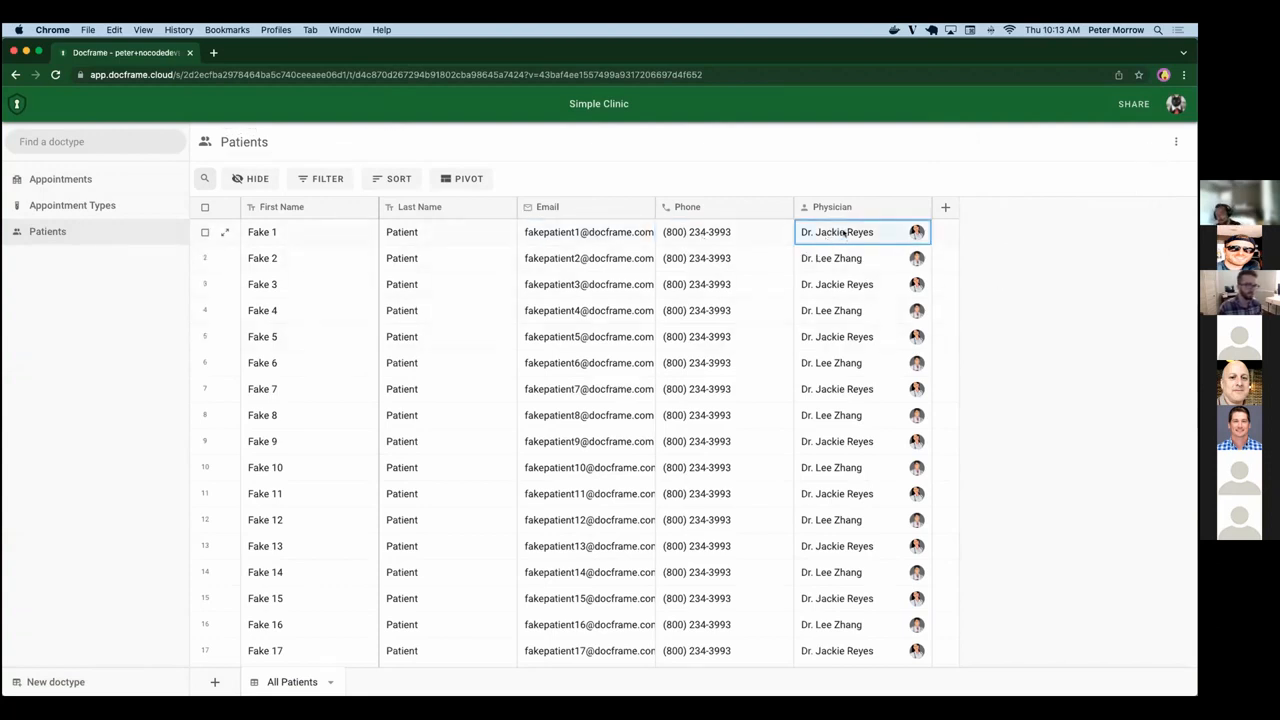
left_click(880, 232)
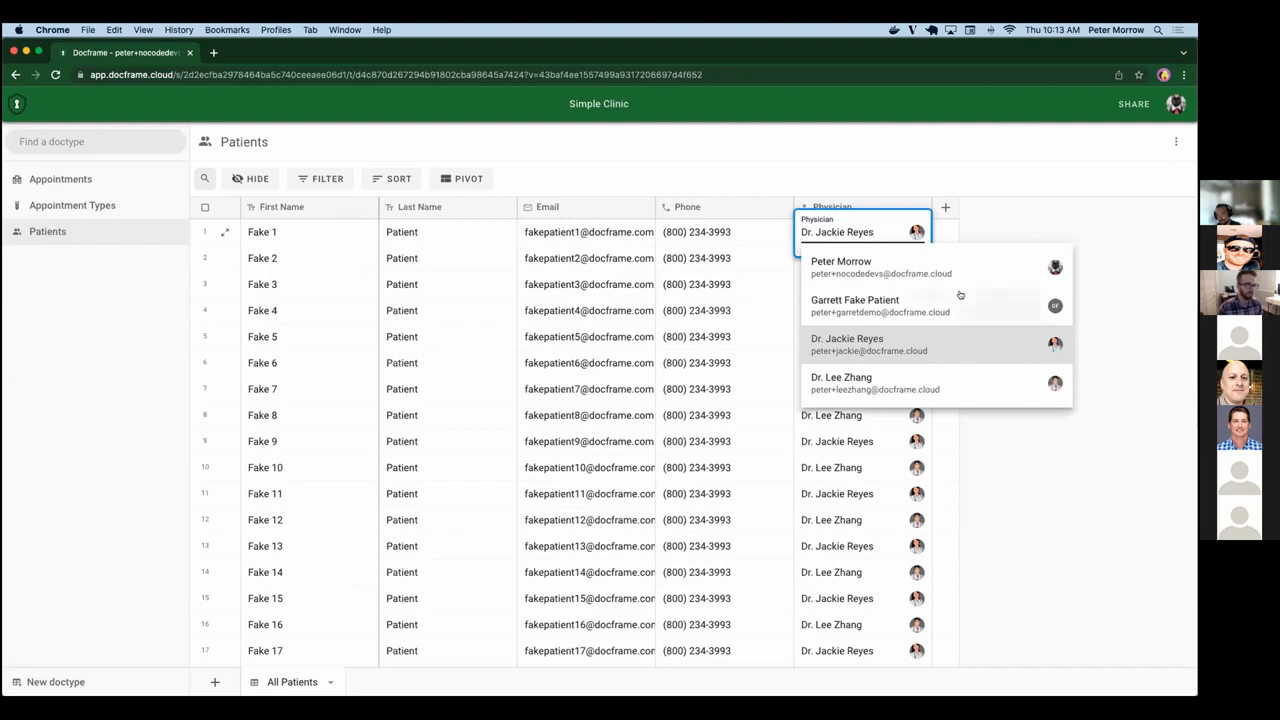
left_click(1012, 219)
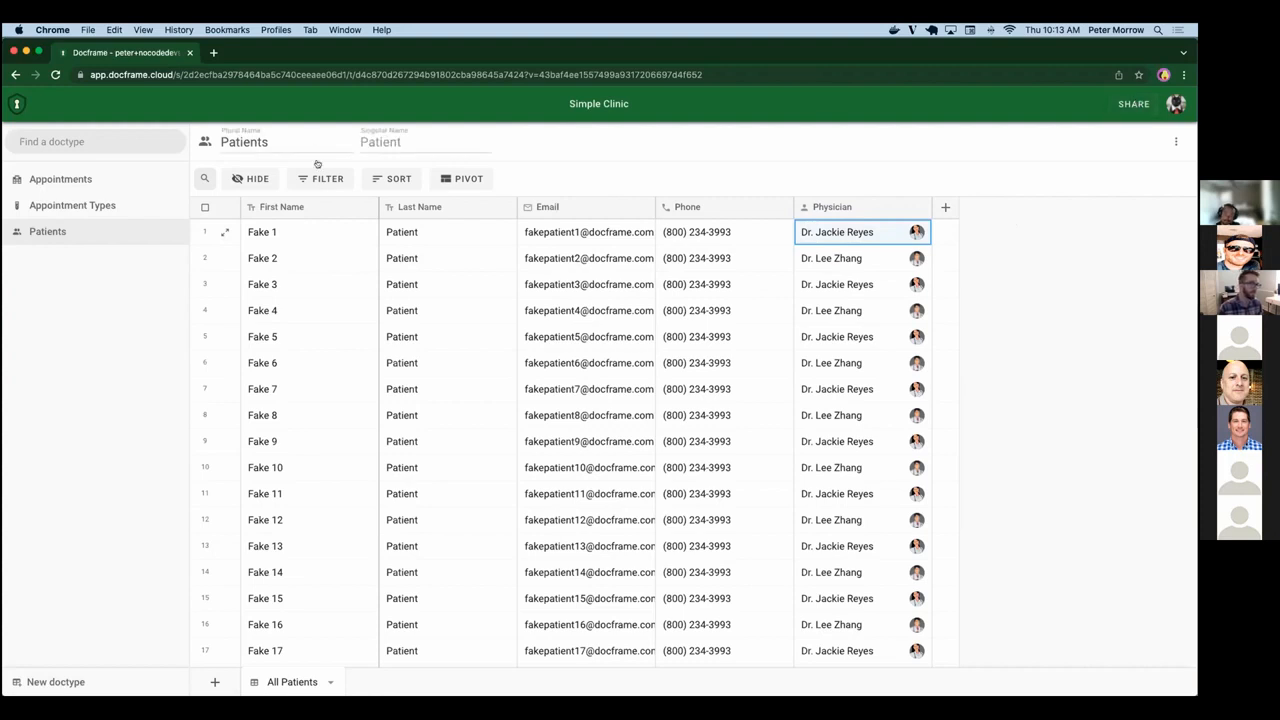
Set the Physician role's permission on Patients to Partial Access.
left_click(1125, 105)
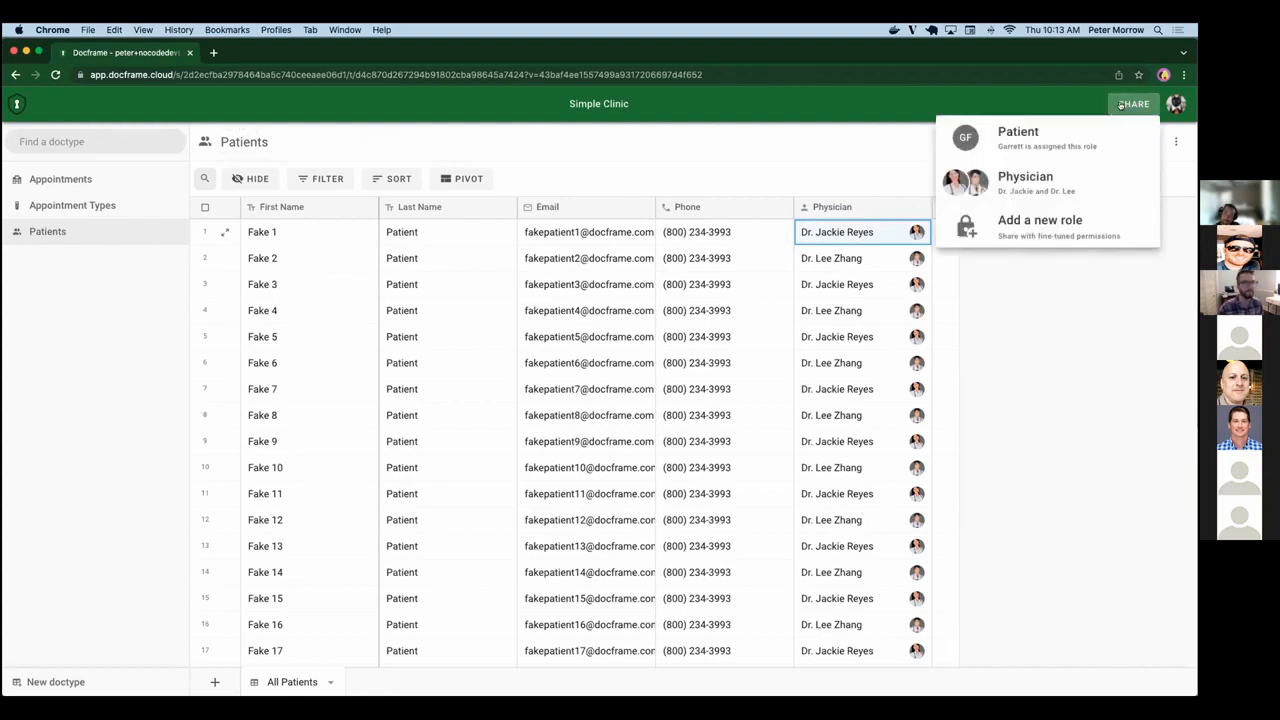
left_click(1040, 180)
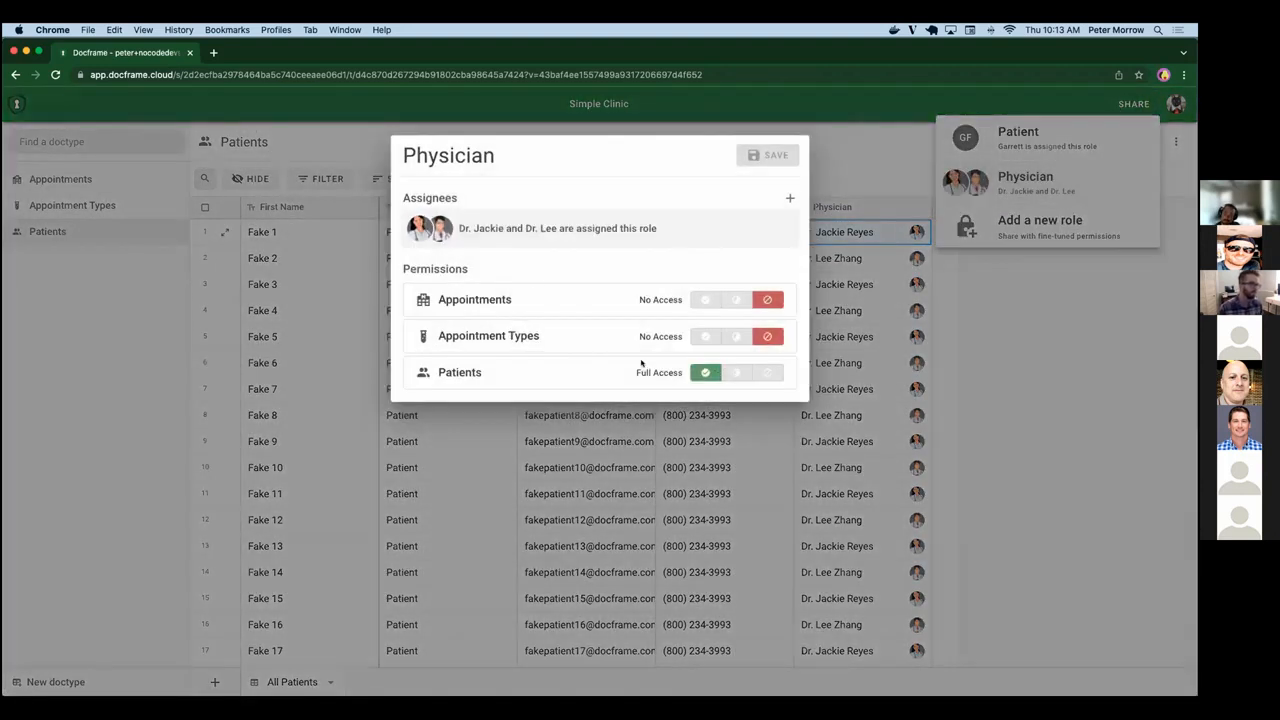
left_click(762, 373)
left_click(762, 373)
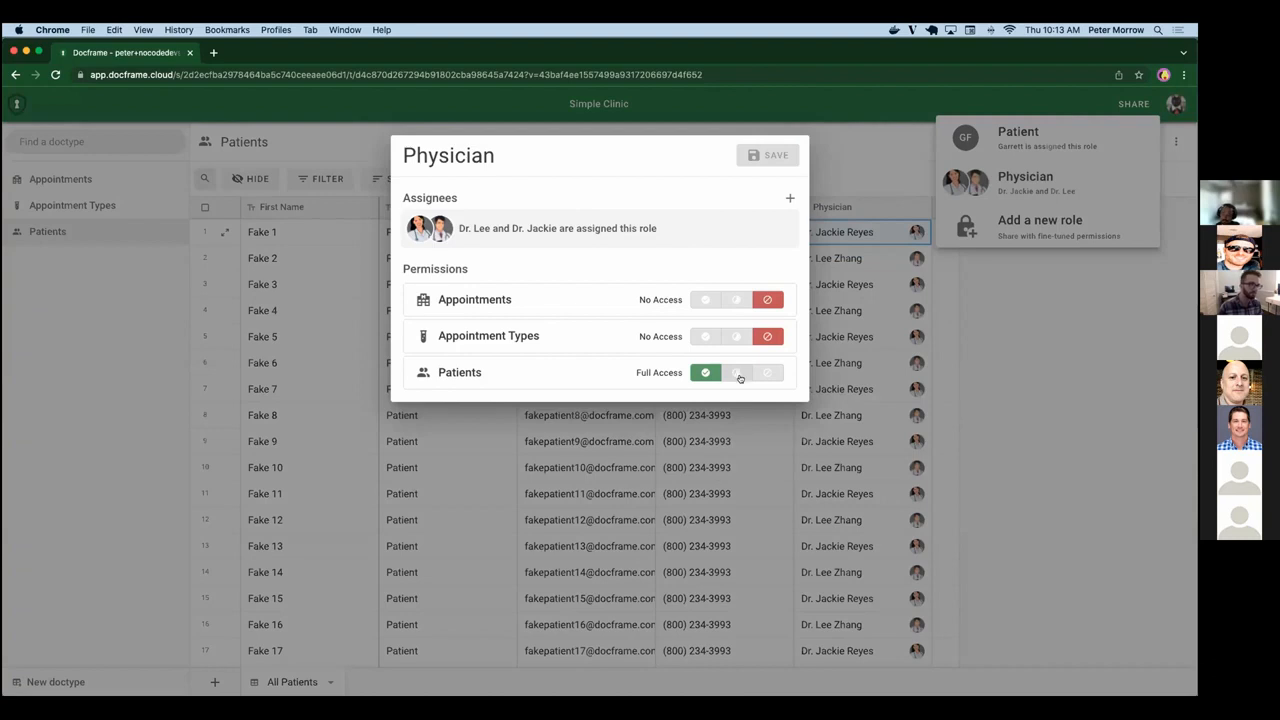
left_click(739, 375)
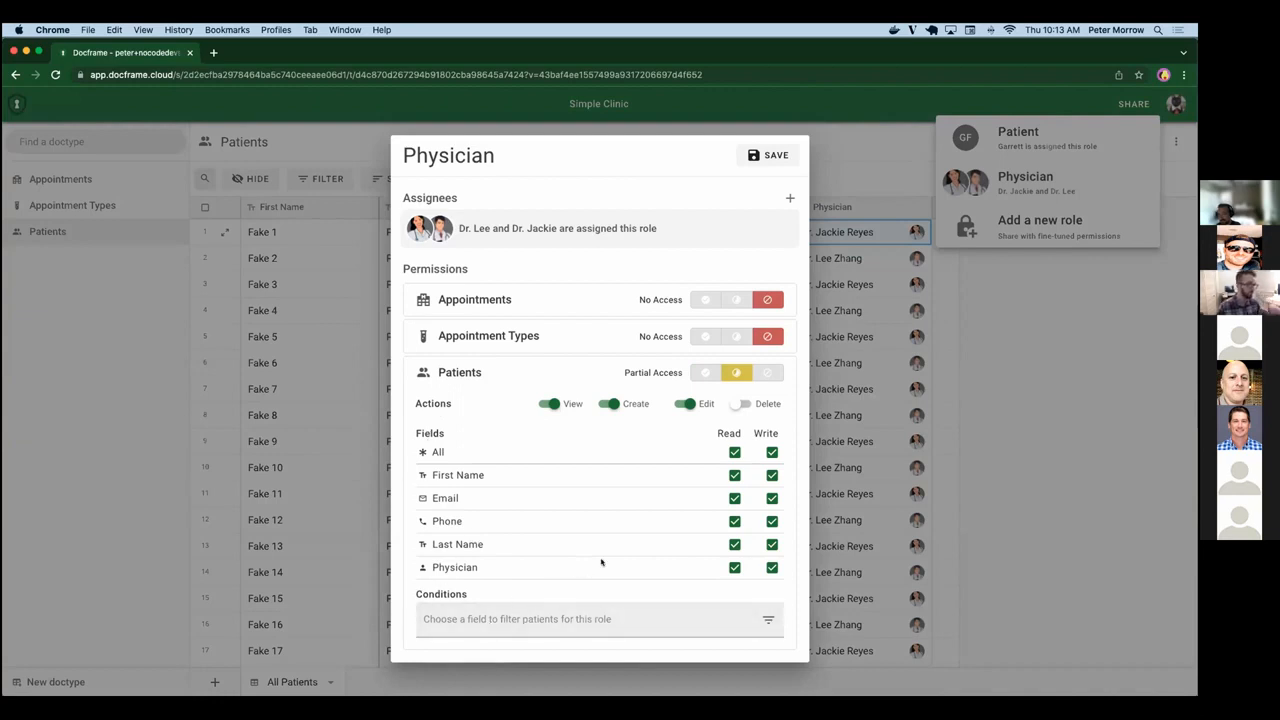
Disable the Create and Edit actions and remove Write permission from all Patients fields for the Physician role.
left_click(634, 404)
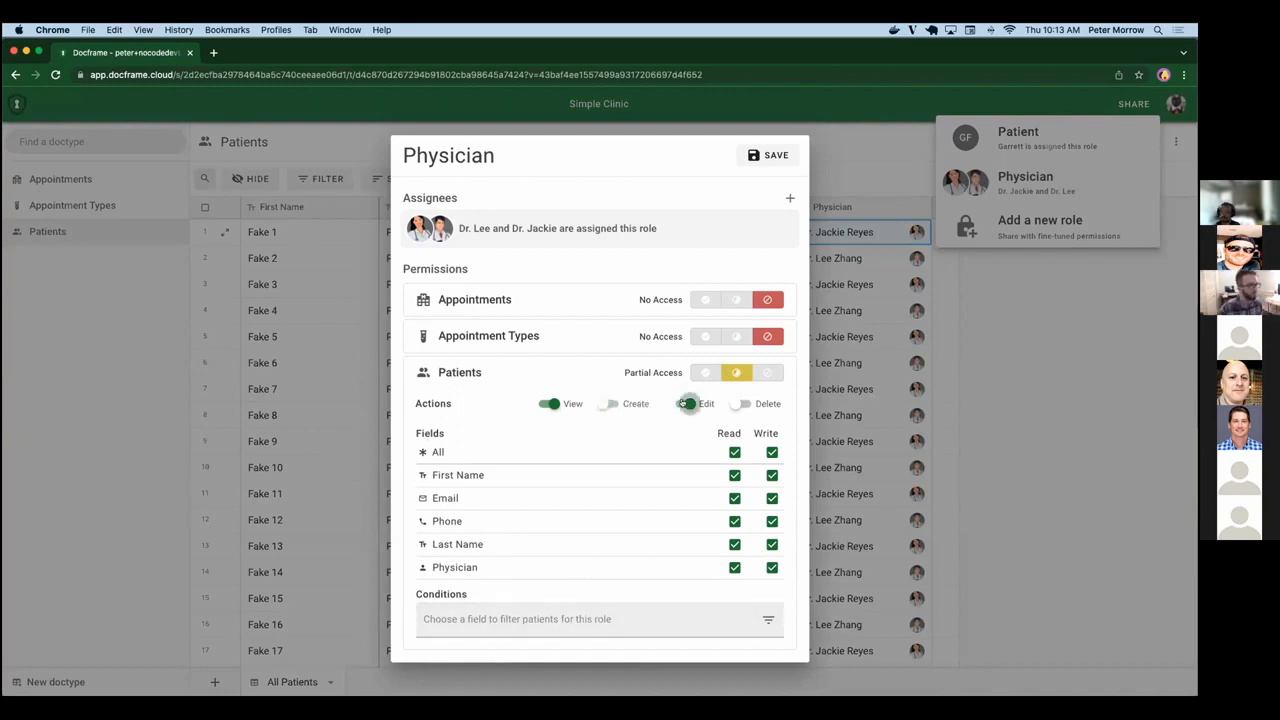
left_click(685, 404)
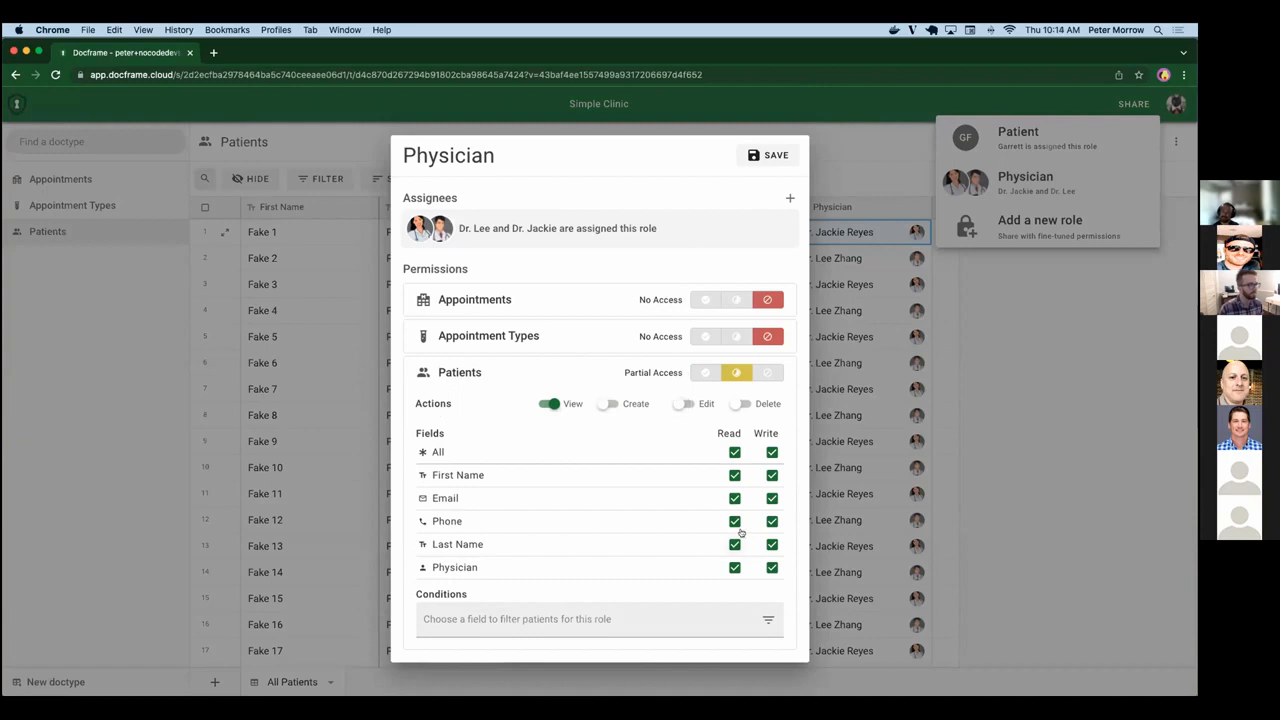
left_click(772, 452)
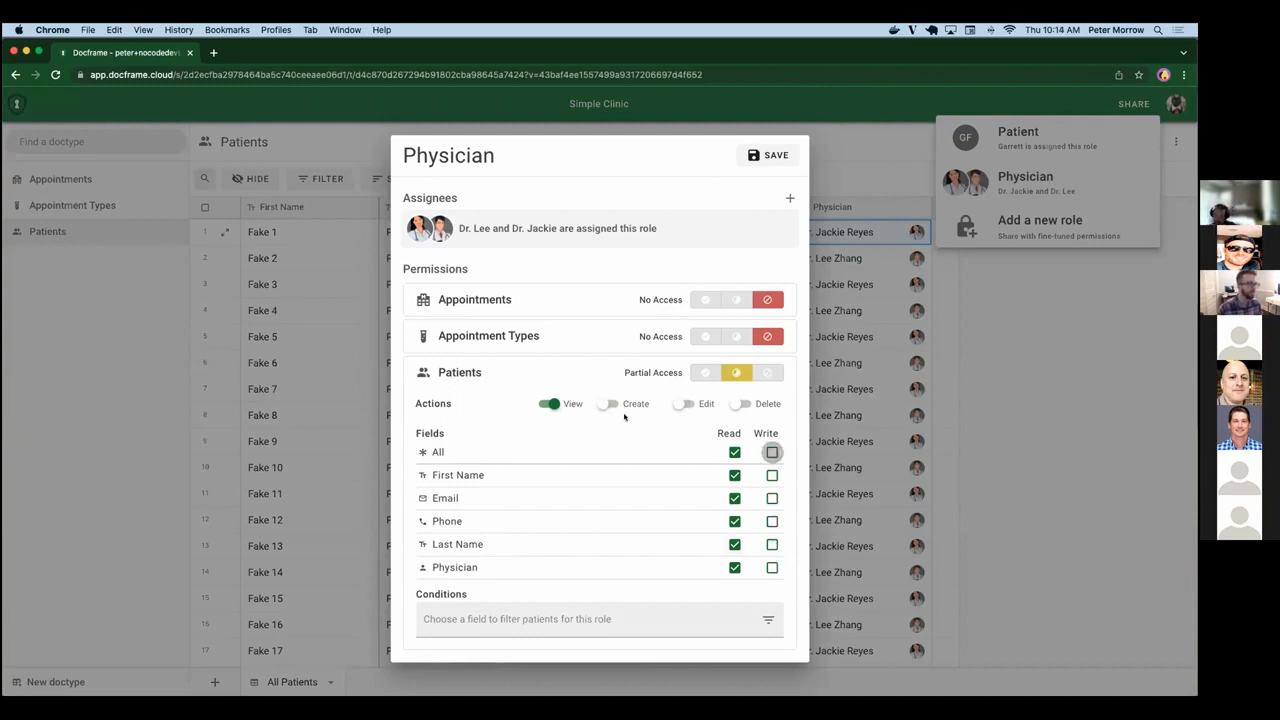
Re-enable the Create and Edit actions and restore Write permission on all Patients fields.
left_click(610, 404)
left_click(680, 404)
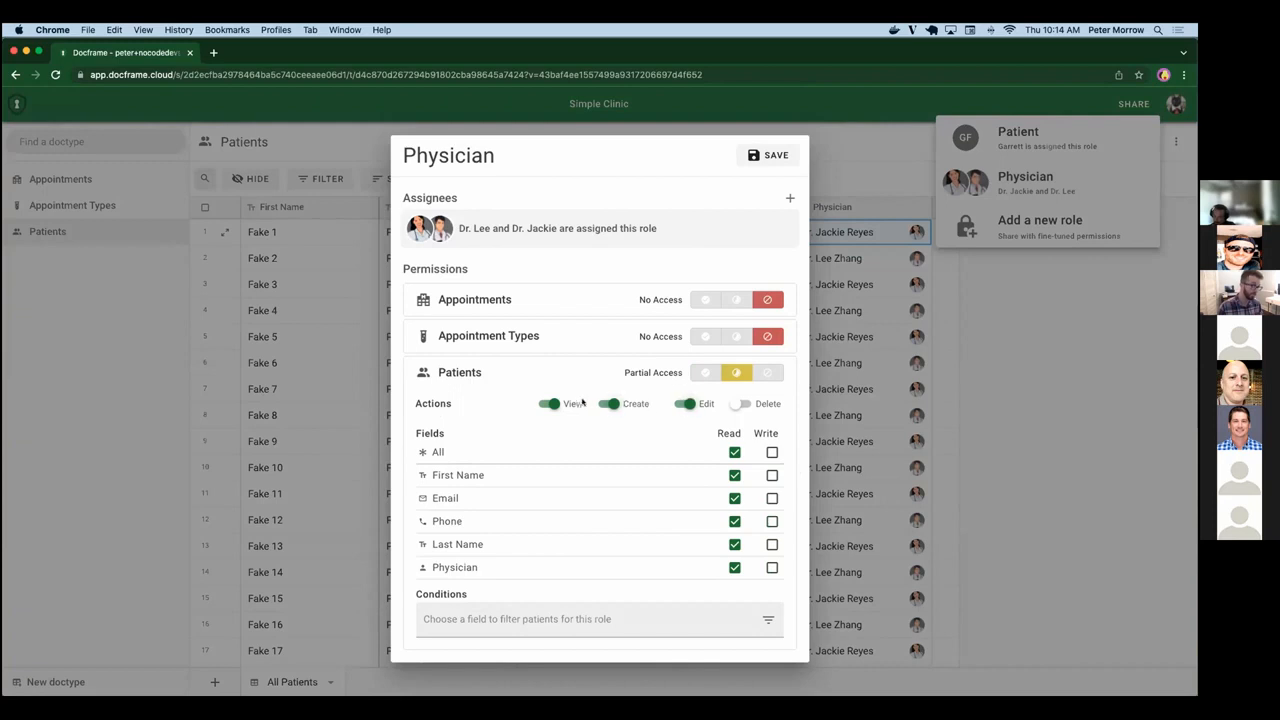
left_click(771, 452)
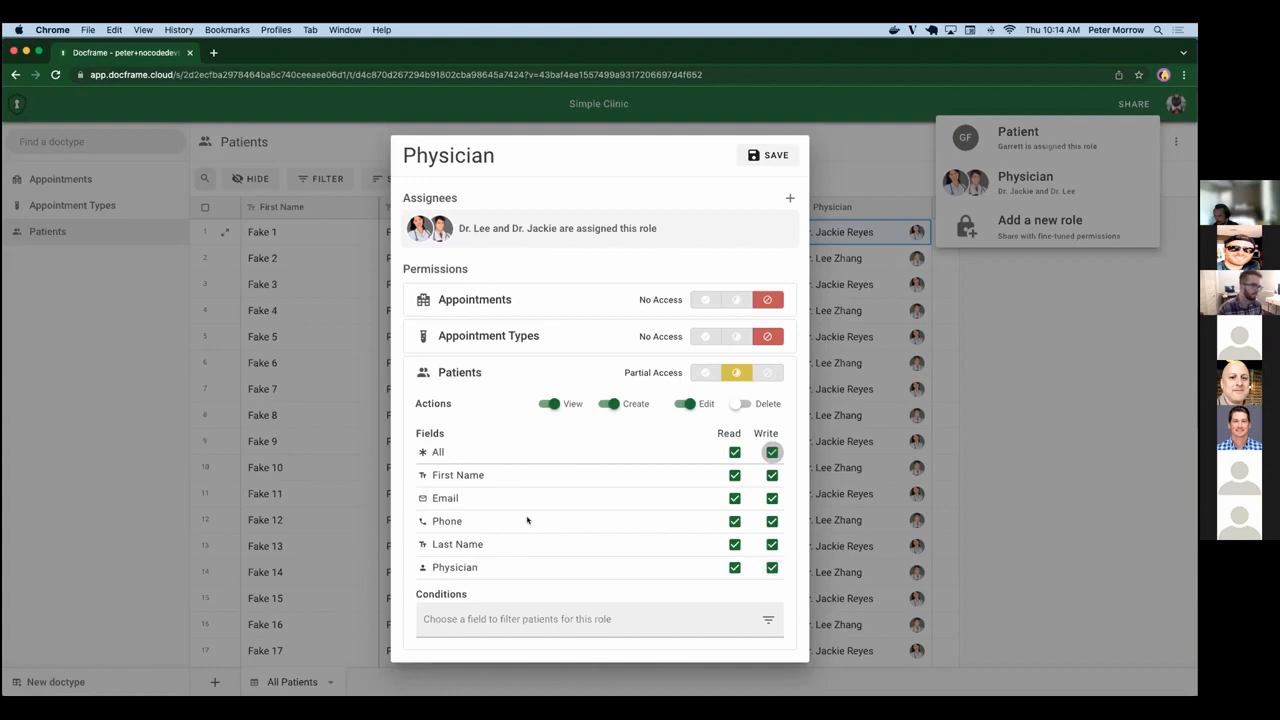
Add a filter condition on the Email field to the Physician role's Patients permission.
left_click(540, 619)
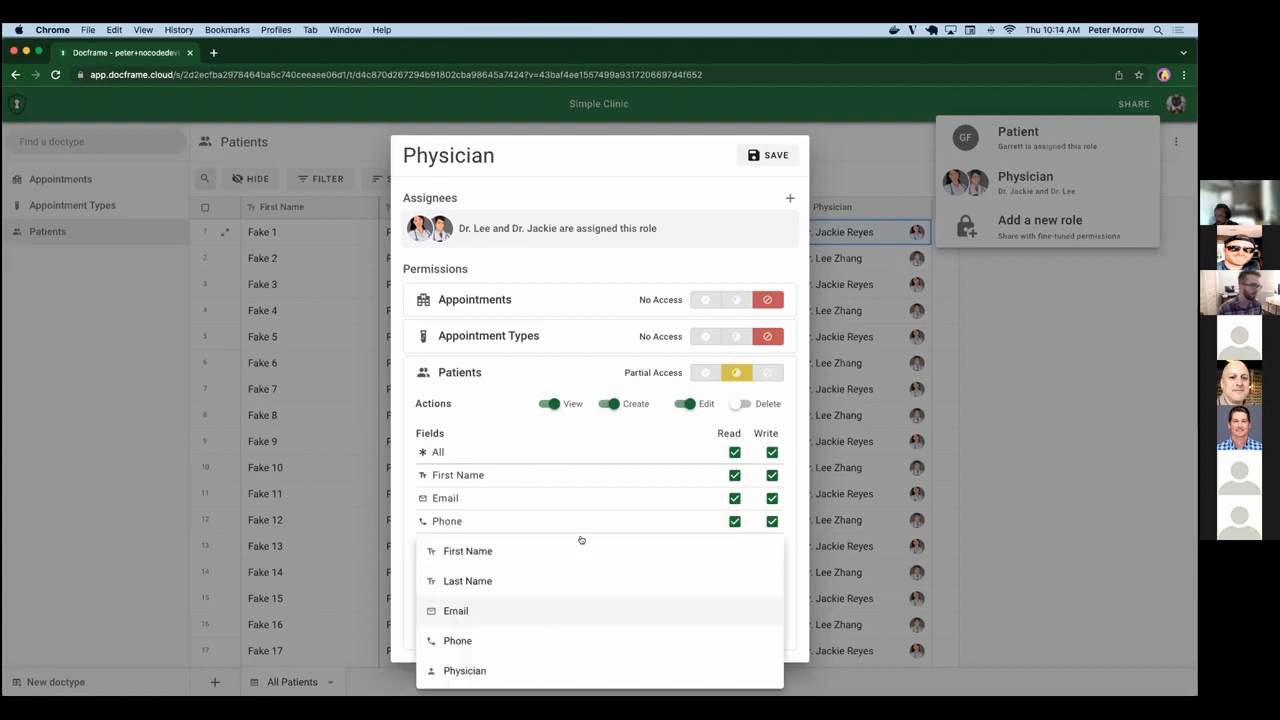
left_click(494, 410)
left_click(484, 613)
left_click(487, 611)
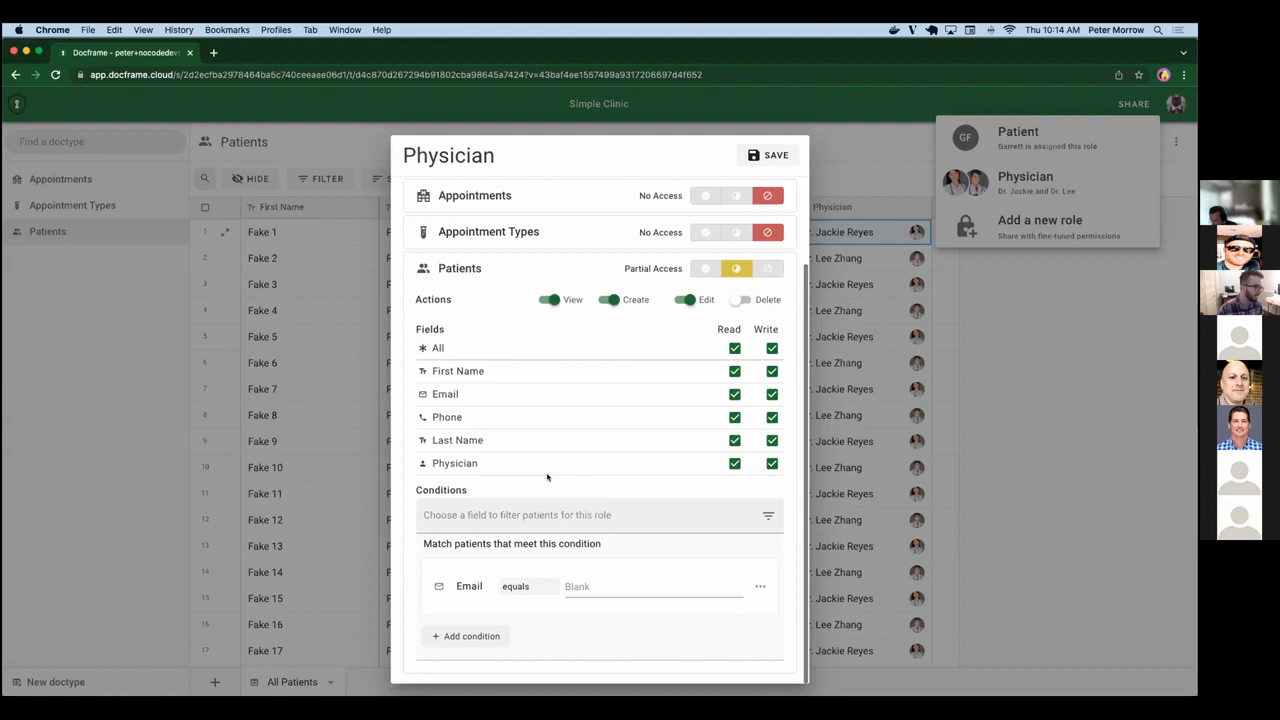
Set the Email condition's operator to contains and its value to "f".
left_click(520, 587)
left_click(527, 643)
left_click(603, 585)
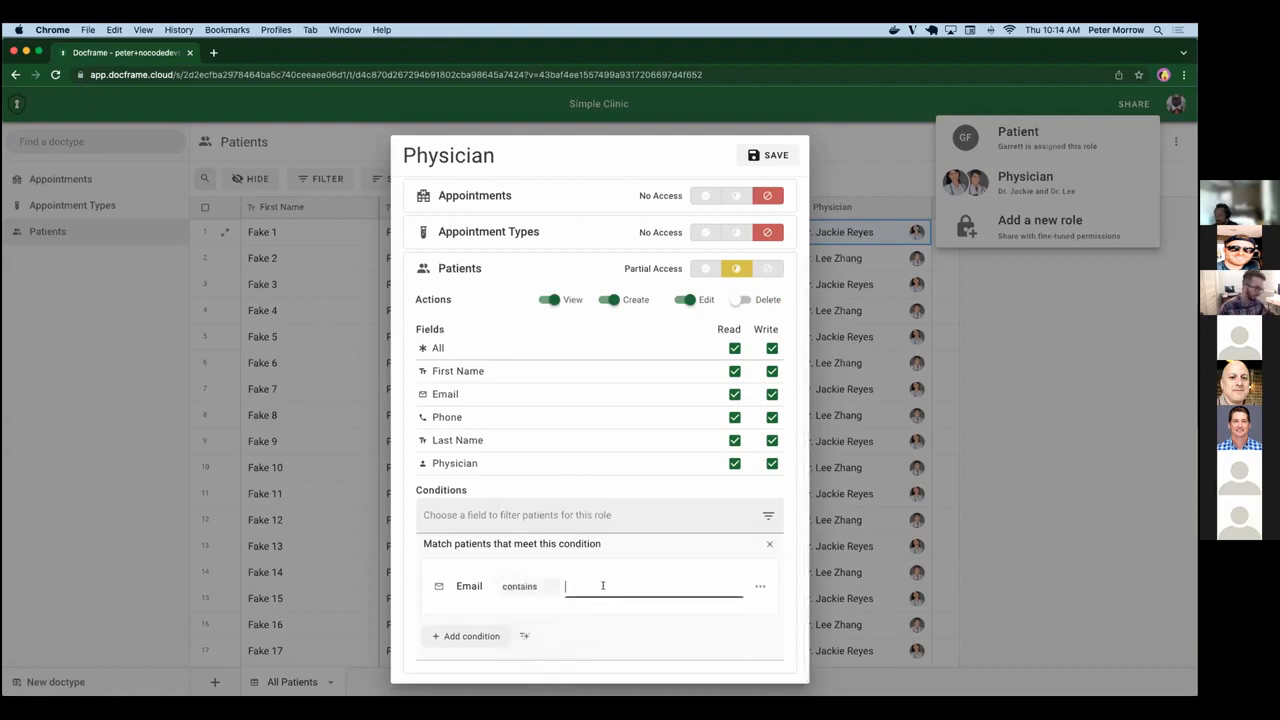
type("fae")
key("BackSpace")
key("BackSpace")
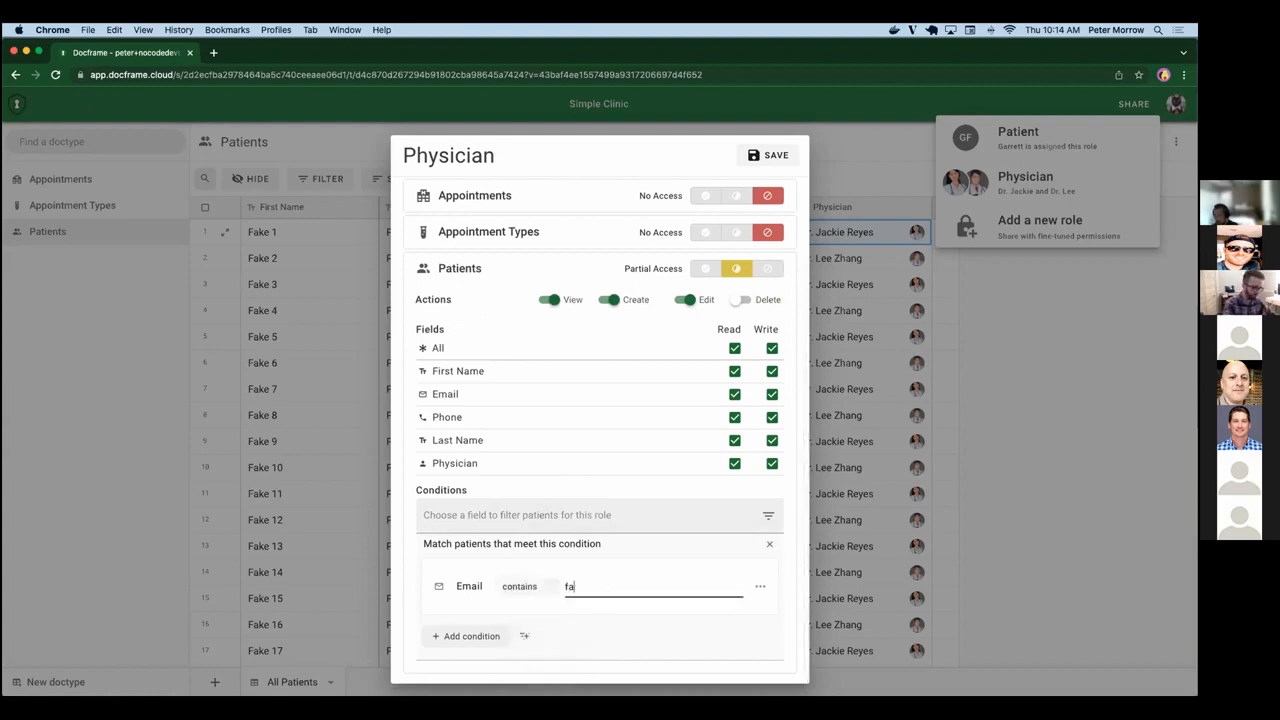
type("e")
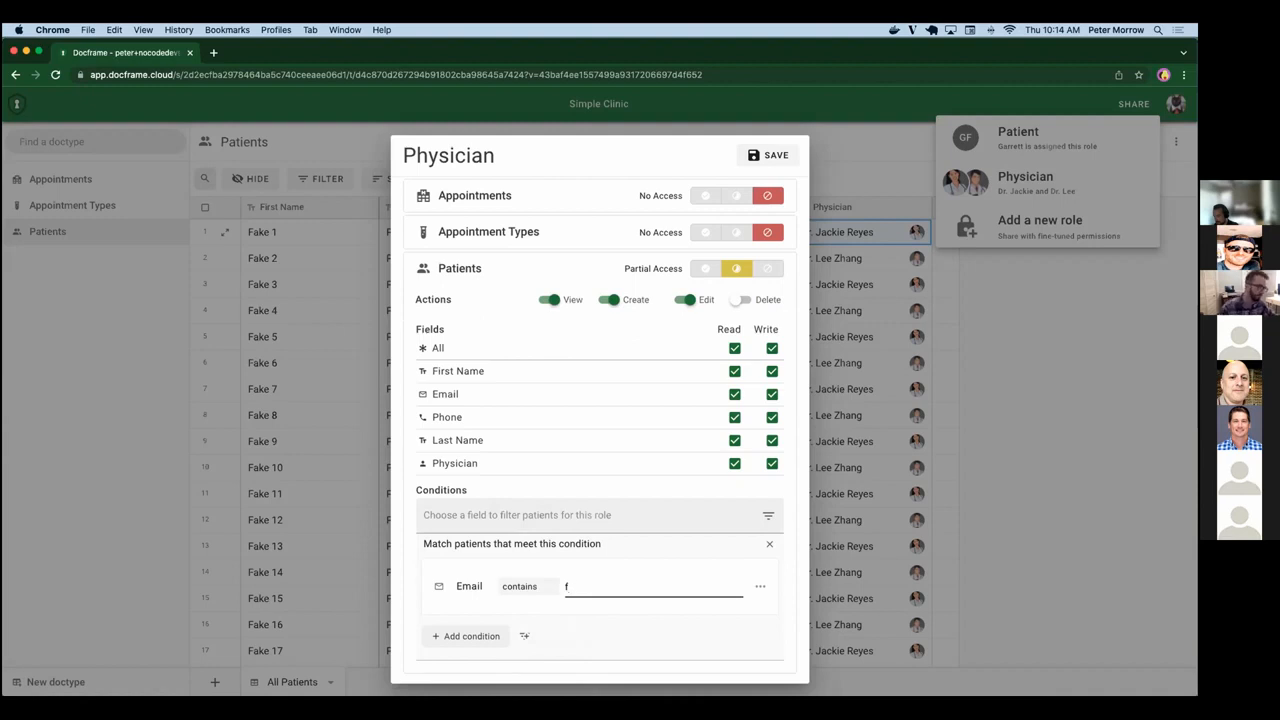
Replace the Email condition with a condition on the Physician field that matches one specific physician.
left_click(769, 543)
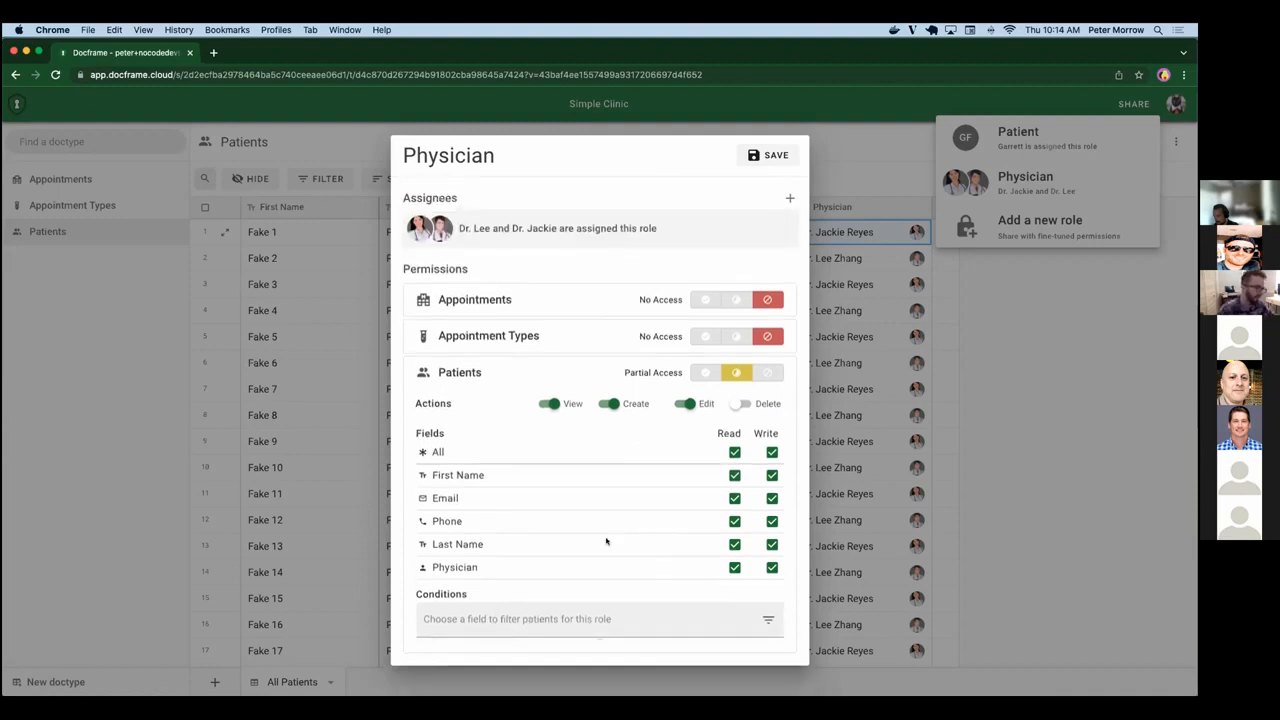
left_click(550, 612)
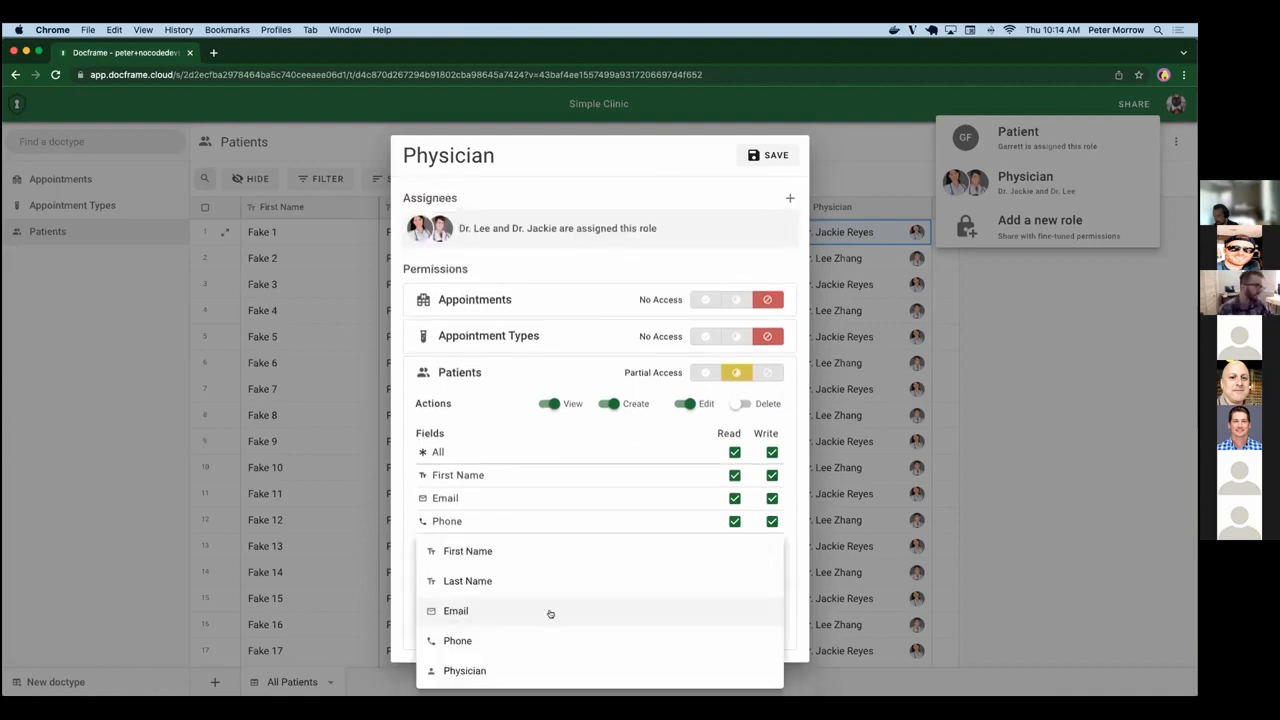
left_click(509, 669)
scroll(575, 460, "down", 2)
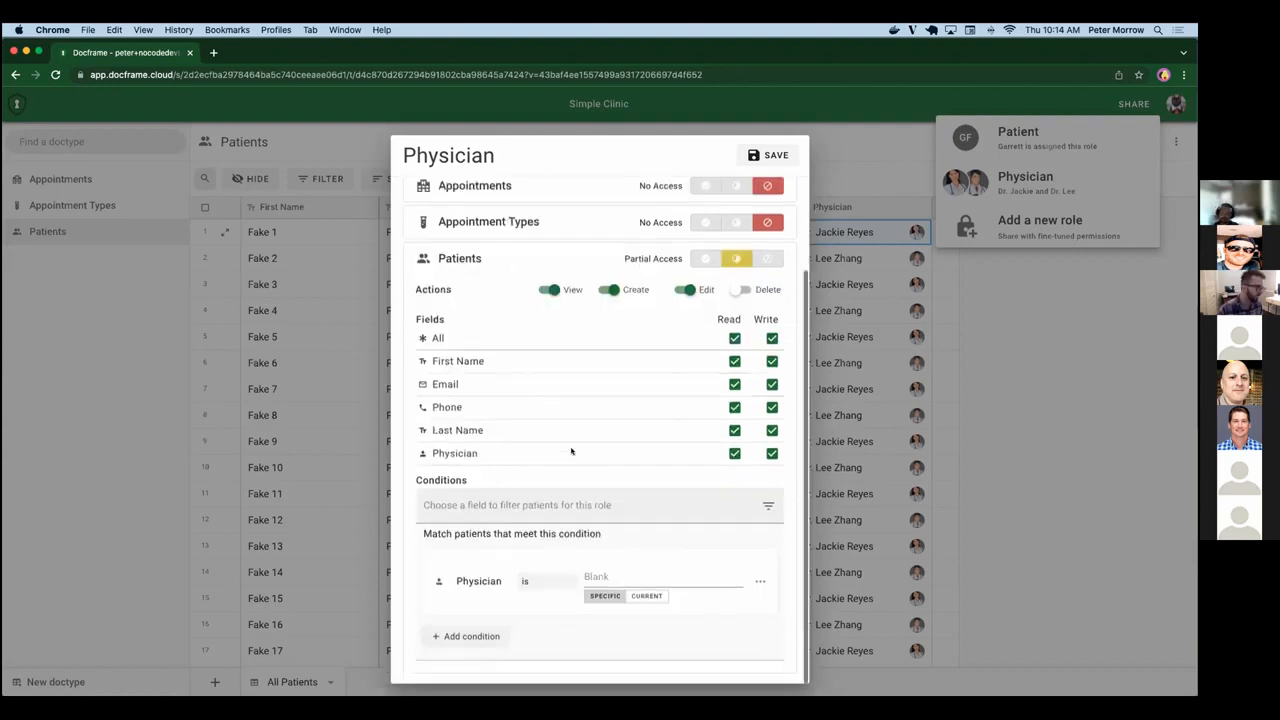
left_click(643, 577)
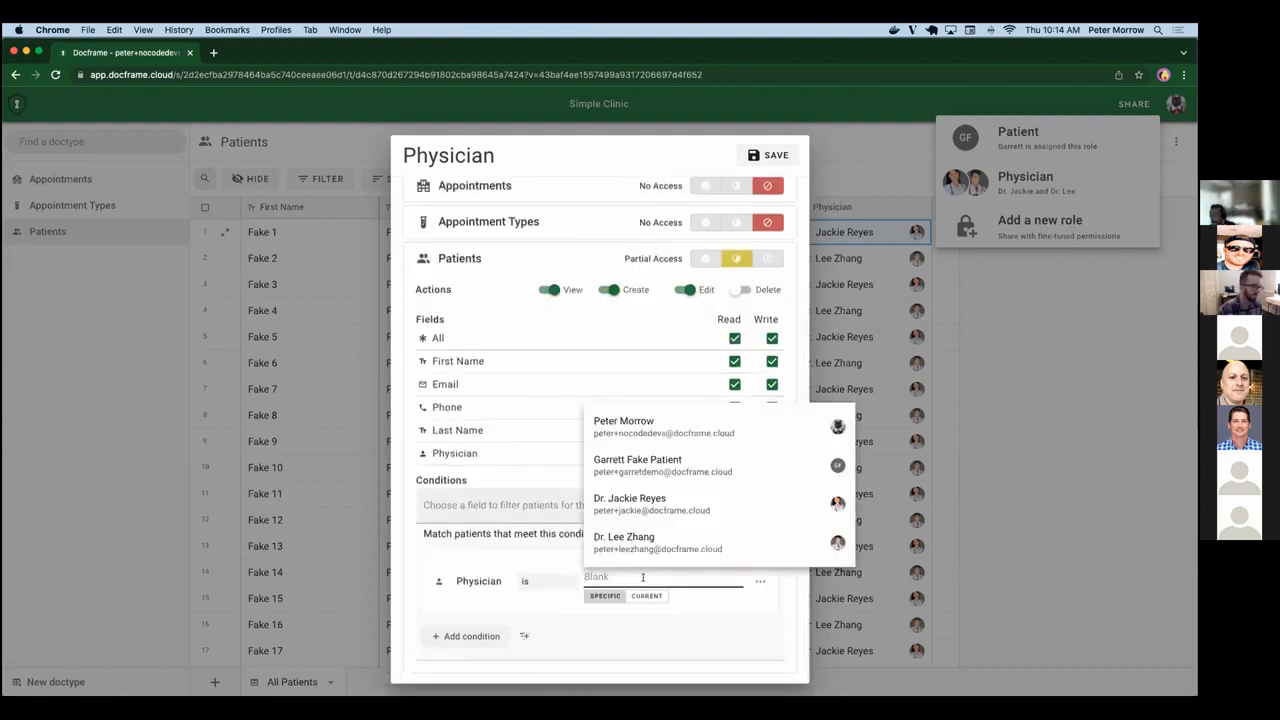
left_click(624, 504)
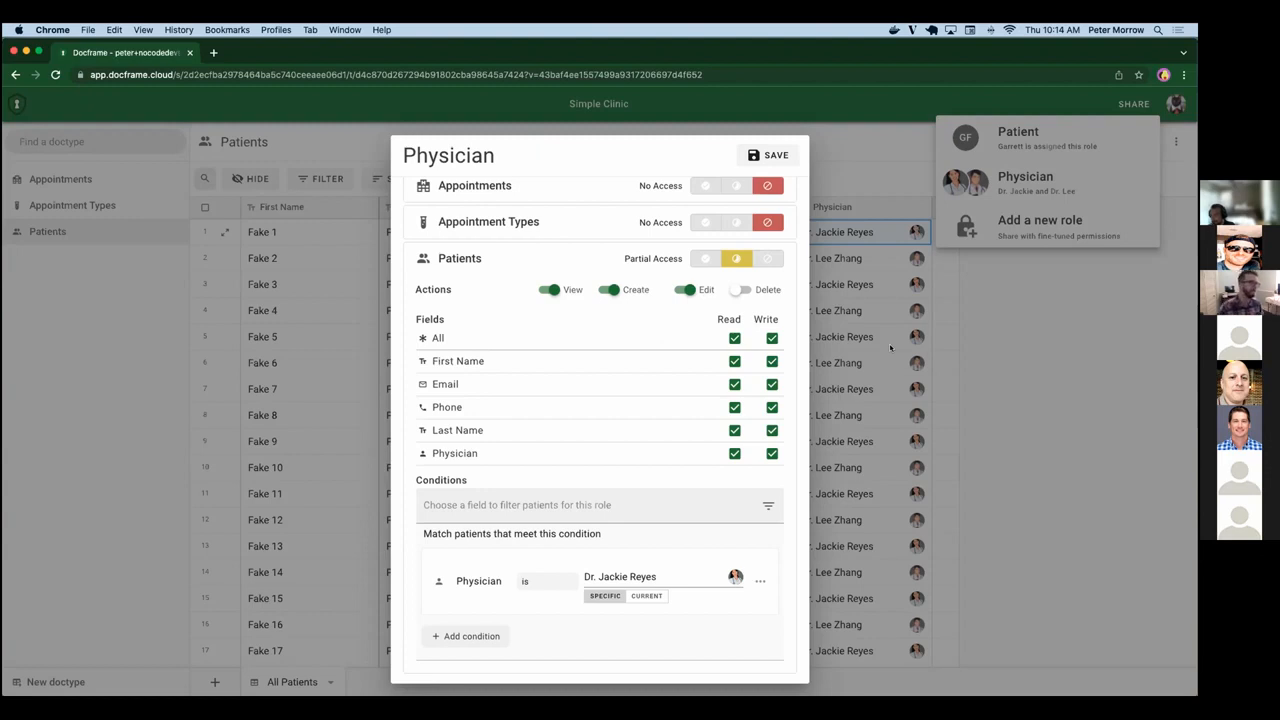
Make the Physician condition match the current user instead of a specific one, and save the role.
left_click(648, 597)
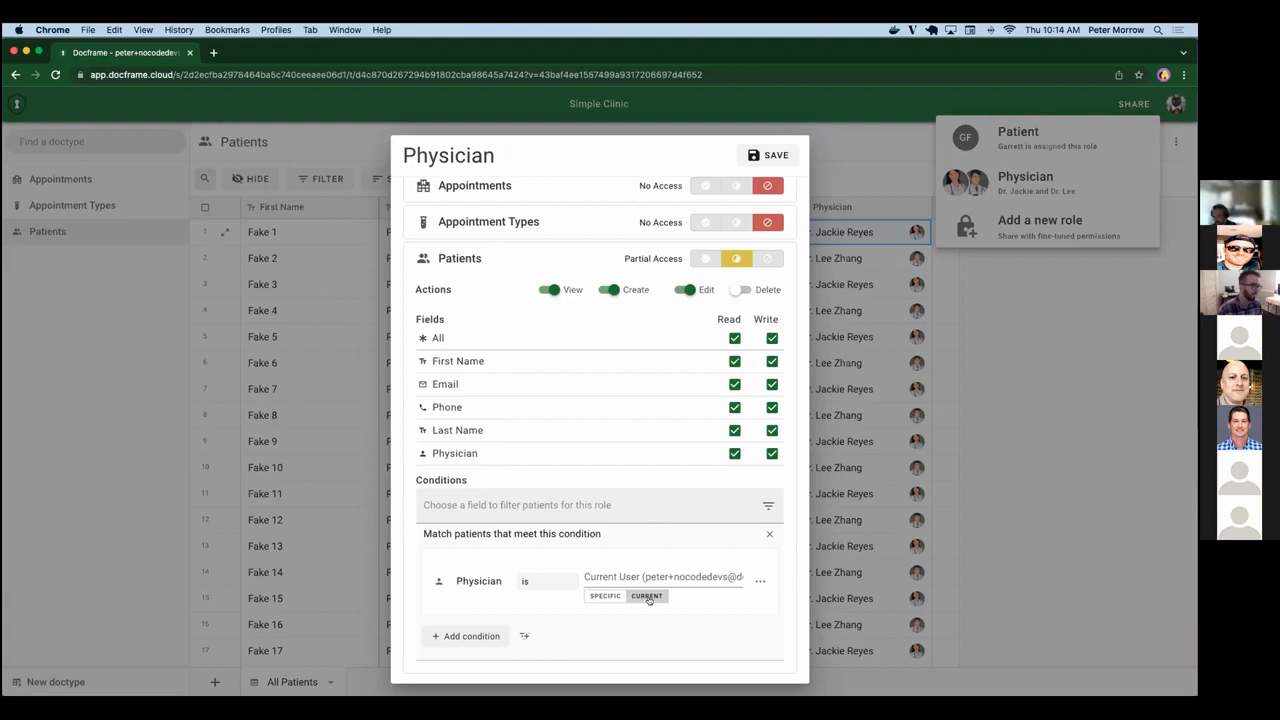
scroll(622, 470, "up", 1)
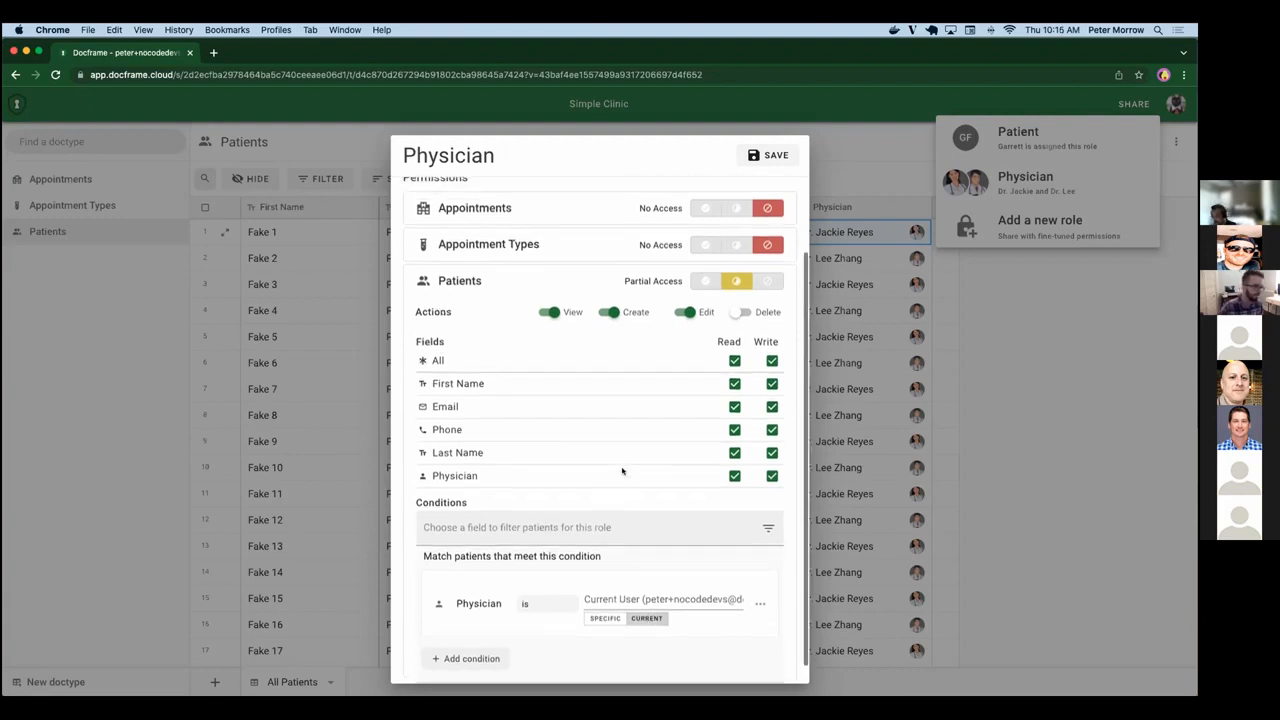
scroll(625, 467, "up", 2)
scroll(625, 467, "down", 1)
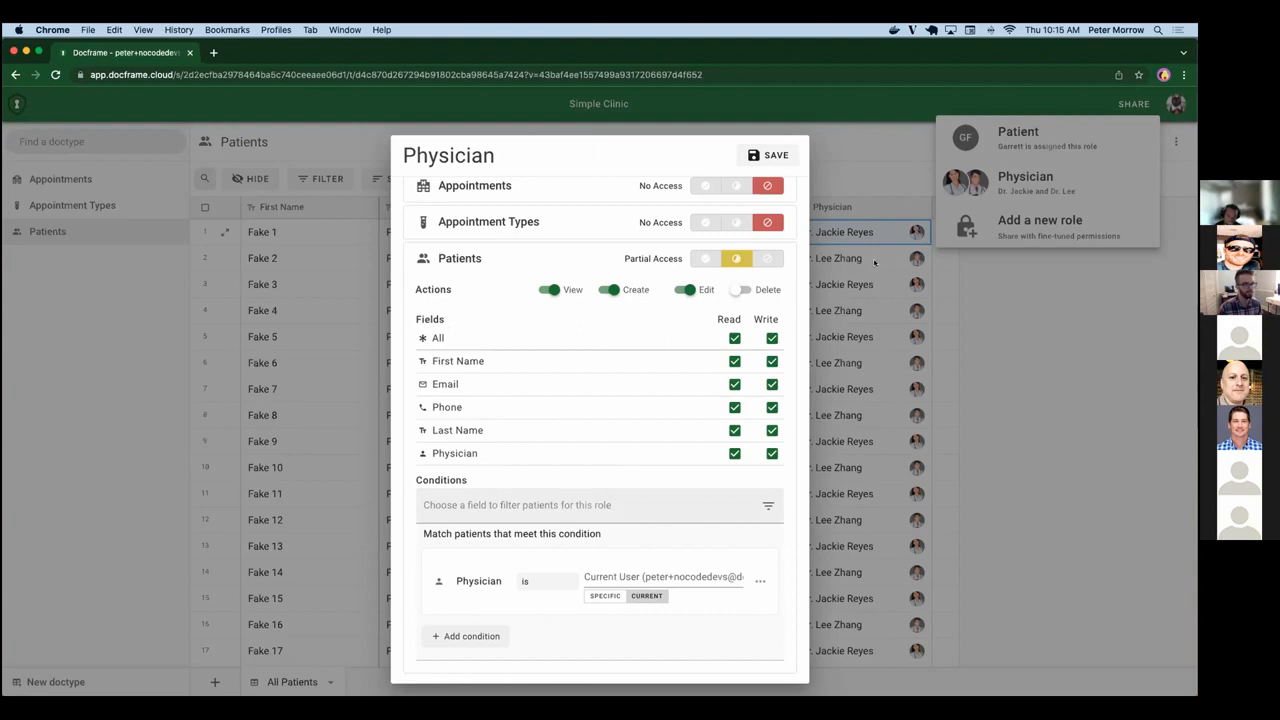
left_click(768, 156)
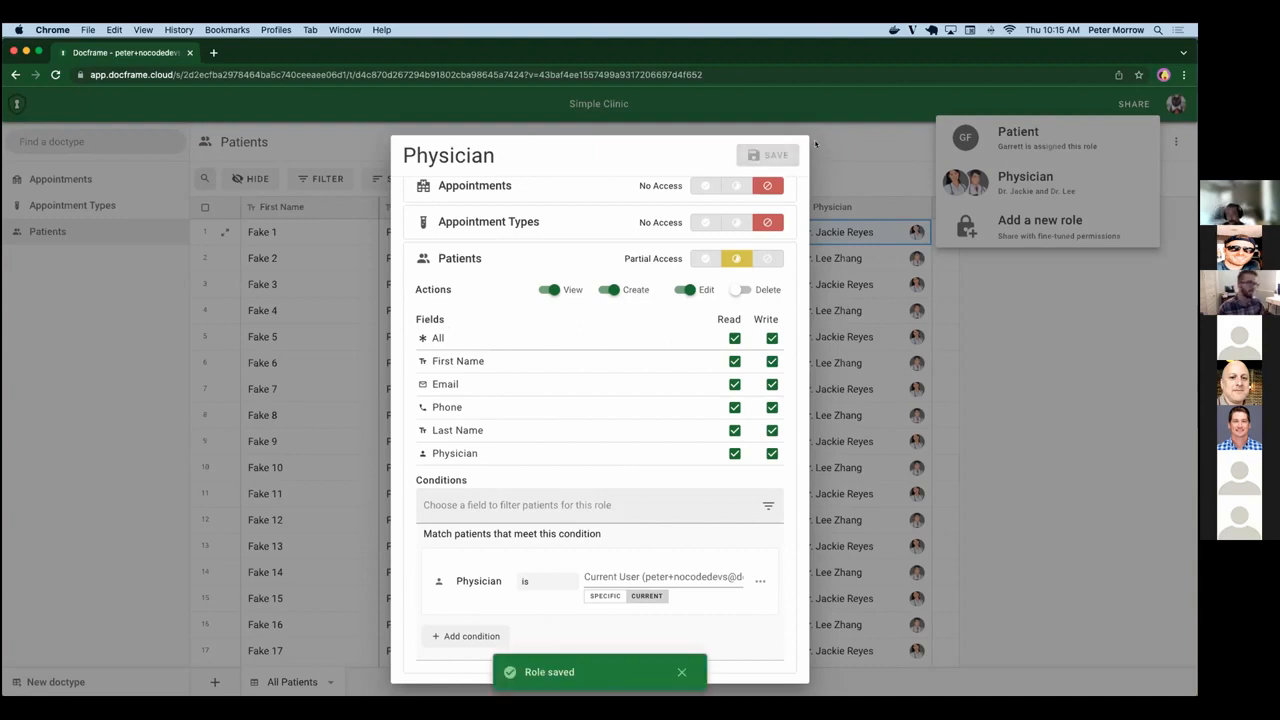
Switch to the first physician's browser session, reload Patients and check which physician the listed records belong to.
key("super+grave")
scroll(806, 392, "down", 3)
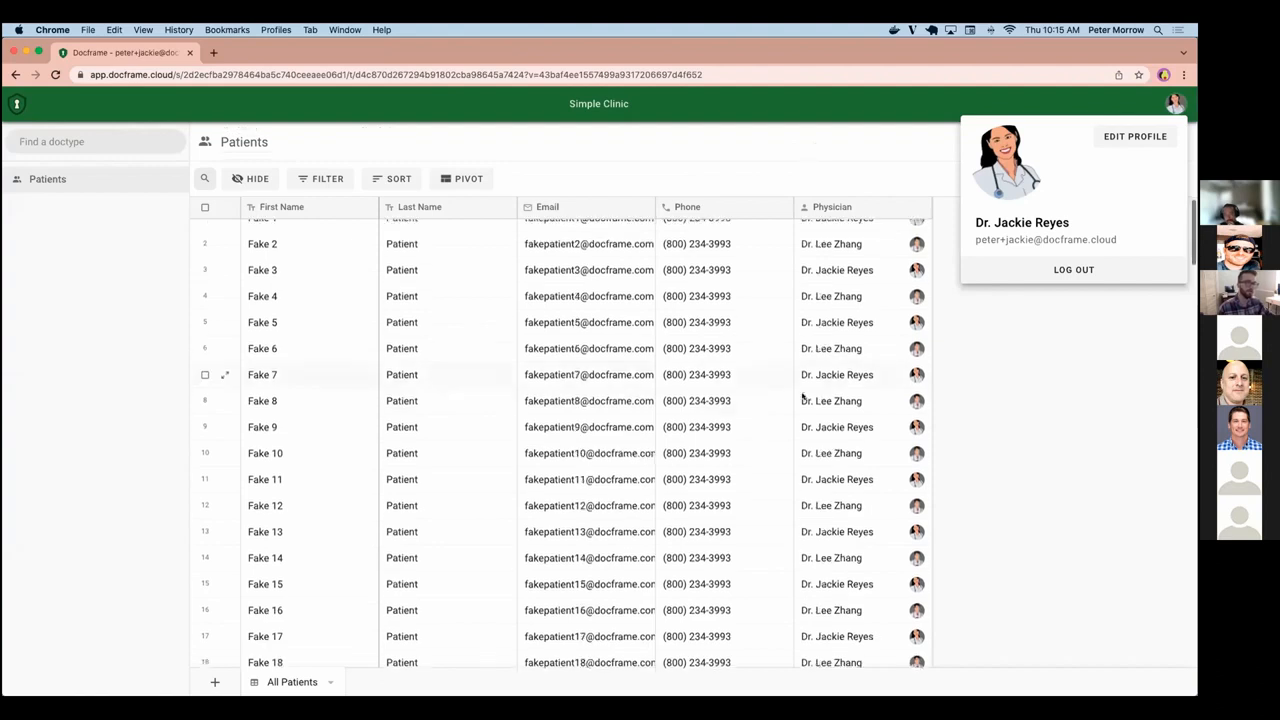
scroll(807, 391, "up", 3)
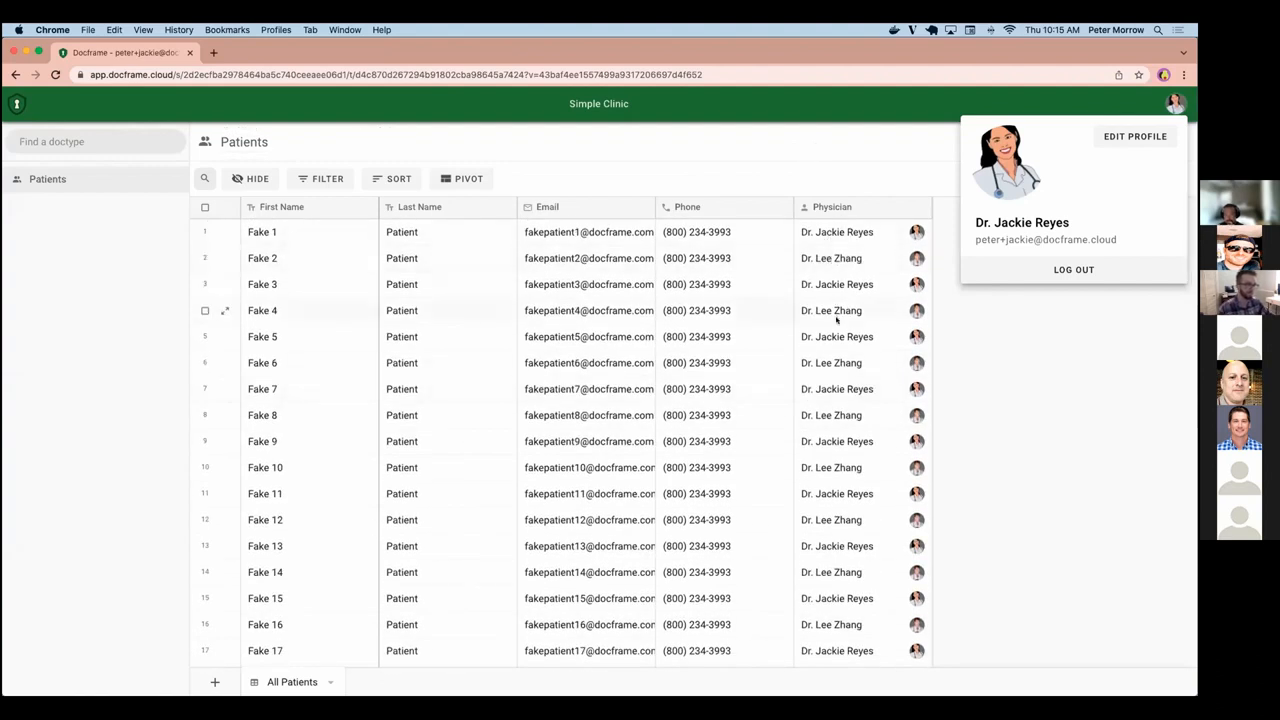
key("super+r")
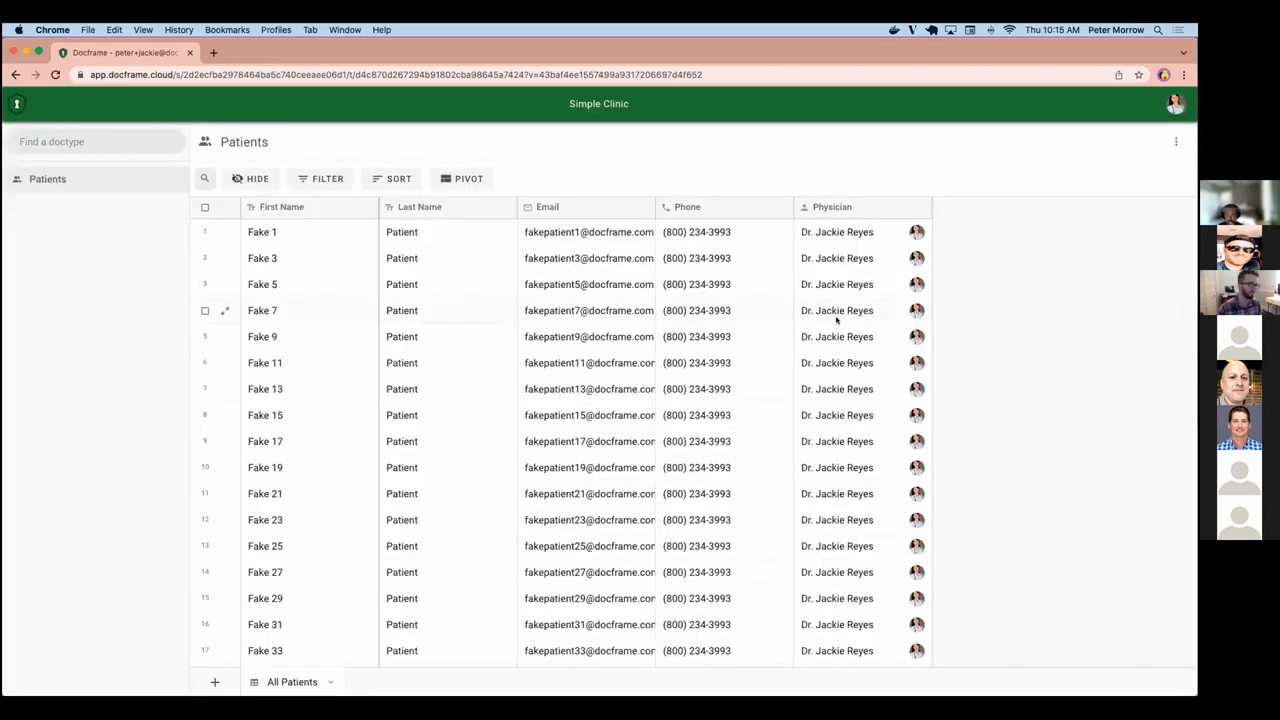
scroll(921, 514, "down", 15)
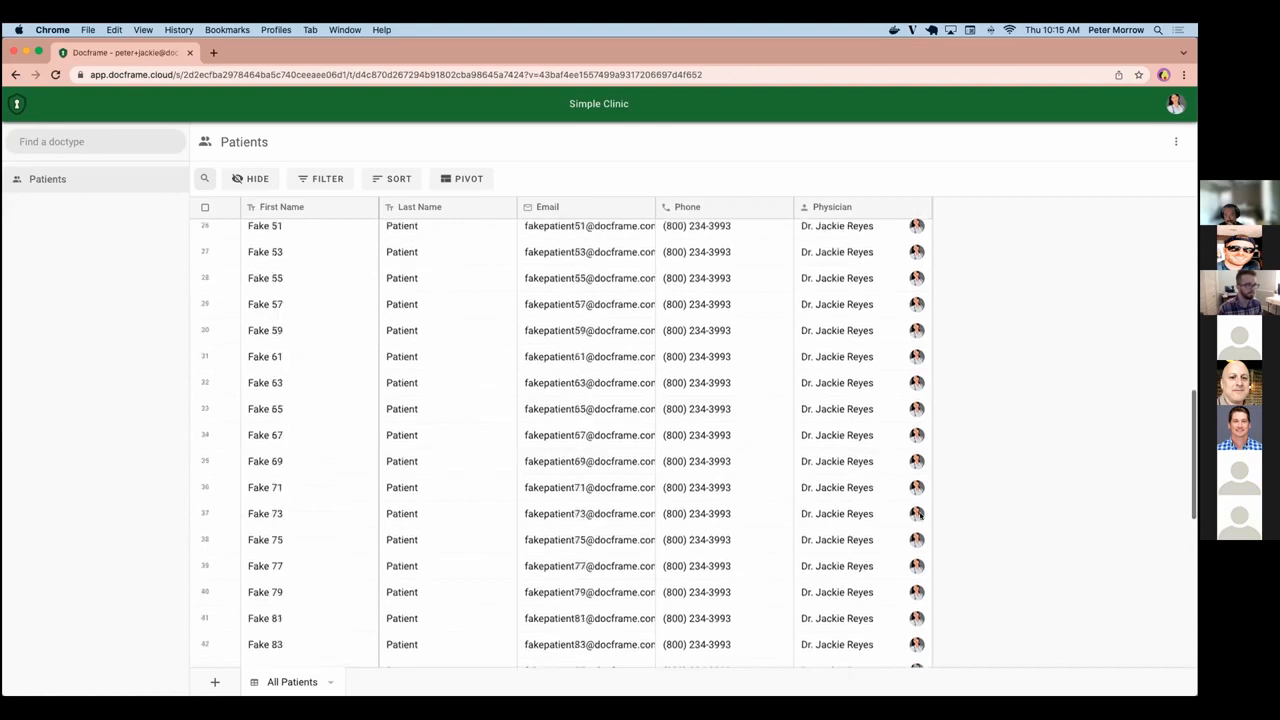
scroll(921, 514, "down", 5)
scroll(921, 514, "up", 20)
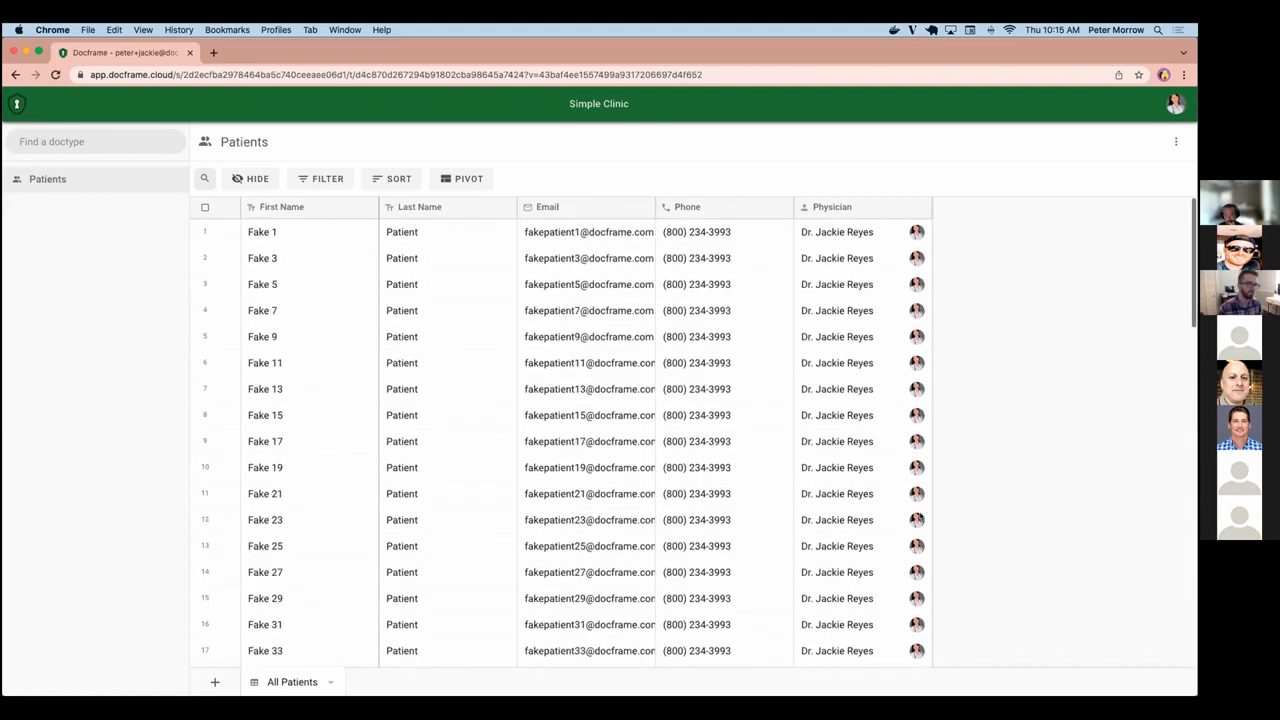
Switch to the second physician's browser session, reload Patients and check the Physician column through the whole list.
key("super+grave")
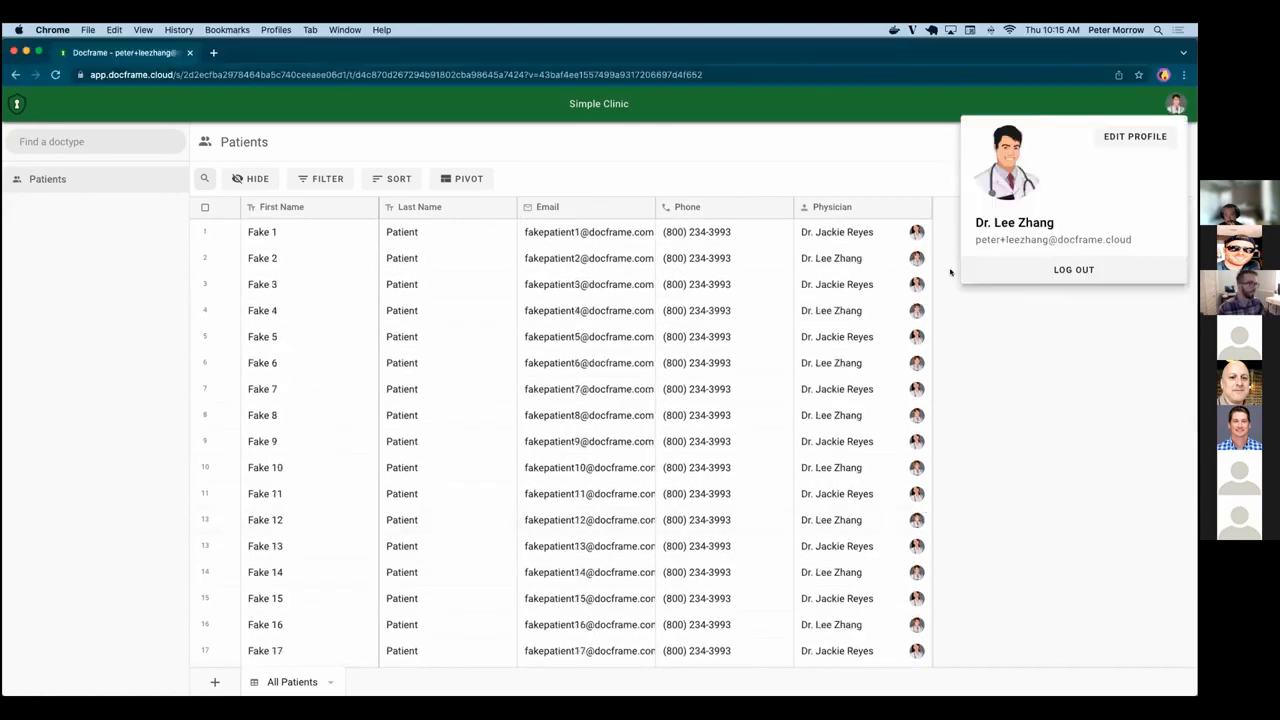
key("super+r")
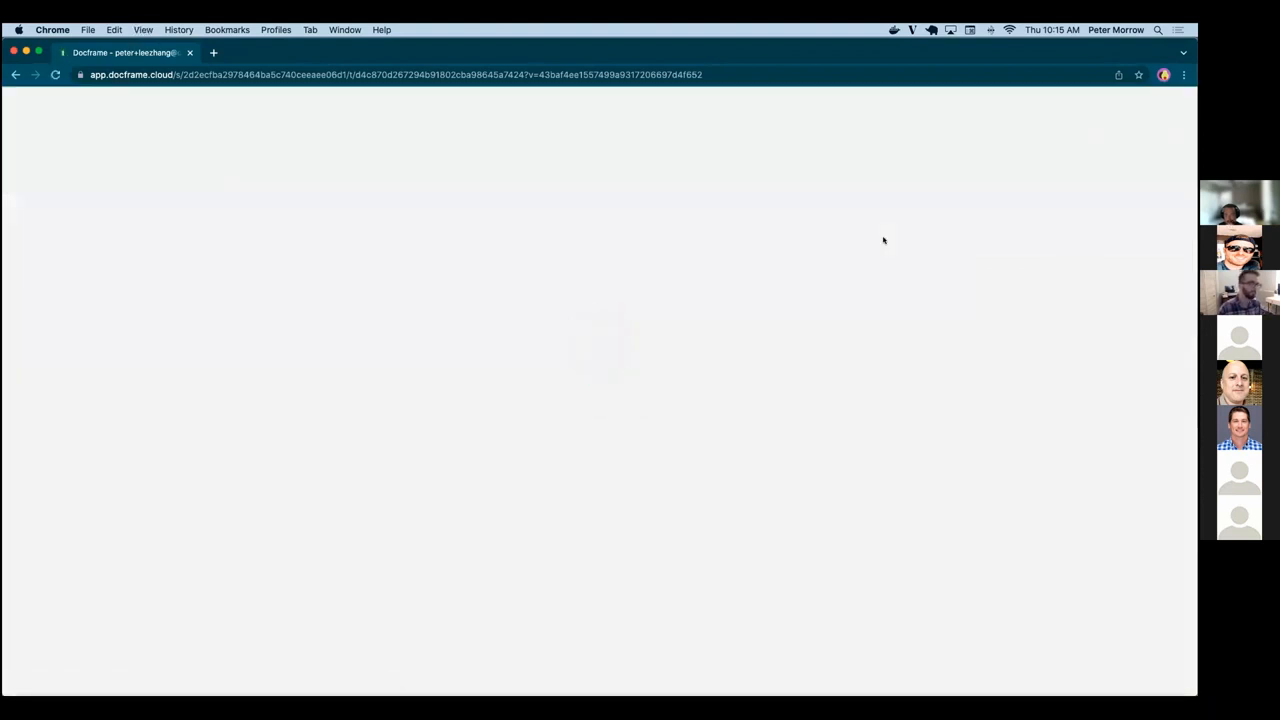
scroll(900, 469, "down", 15)
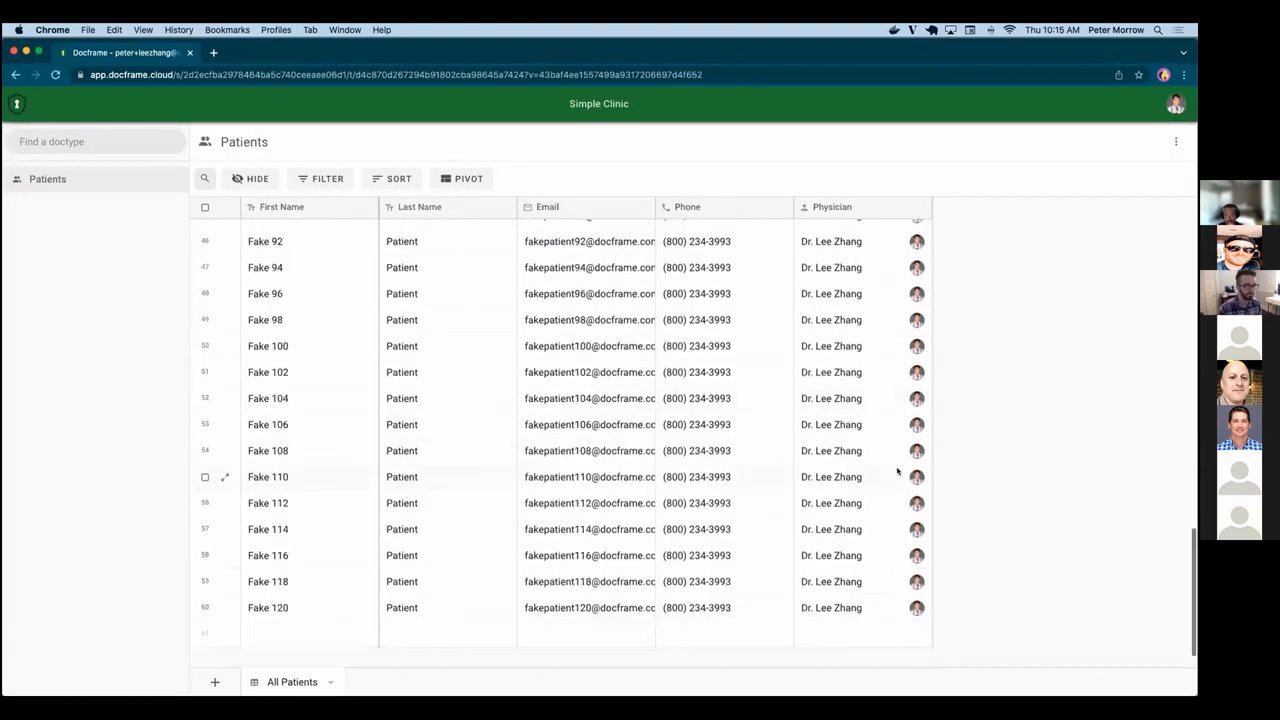
scroll(897, 471, "up", 4)
scroll(897, 471, "up", 10)
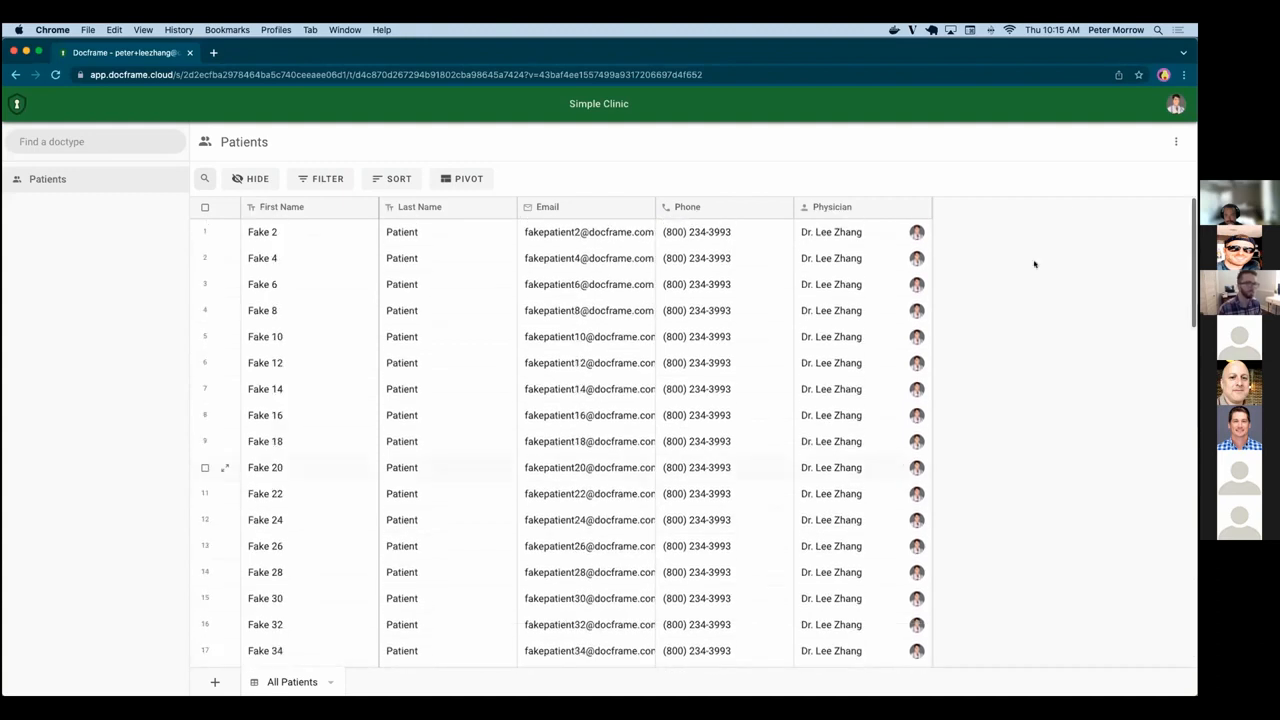
left_click(1175, 104)
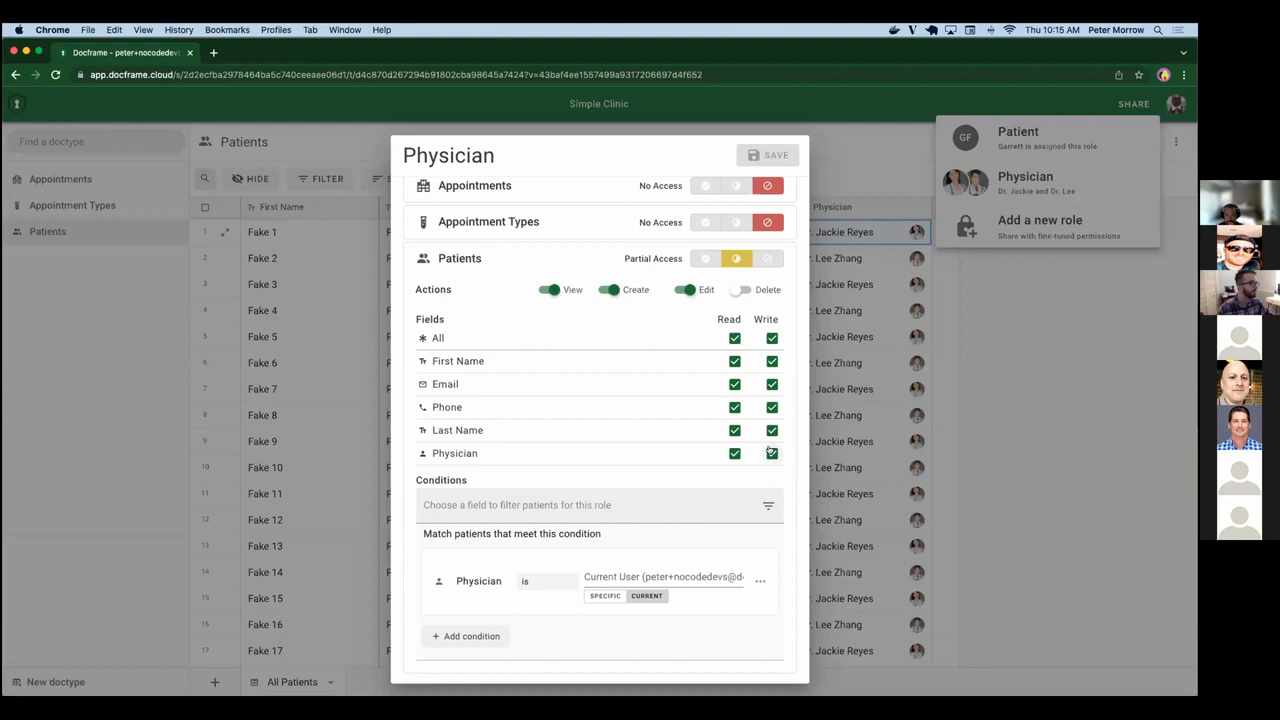
Remove the role's Write permission on the Physician field in the administrator's session, save the role and close its settings.
left_click(770, 452)
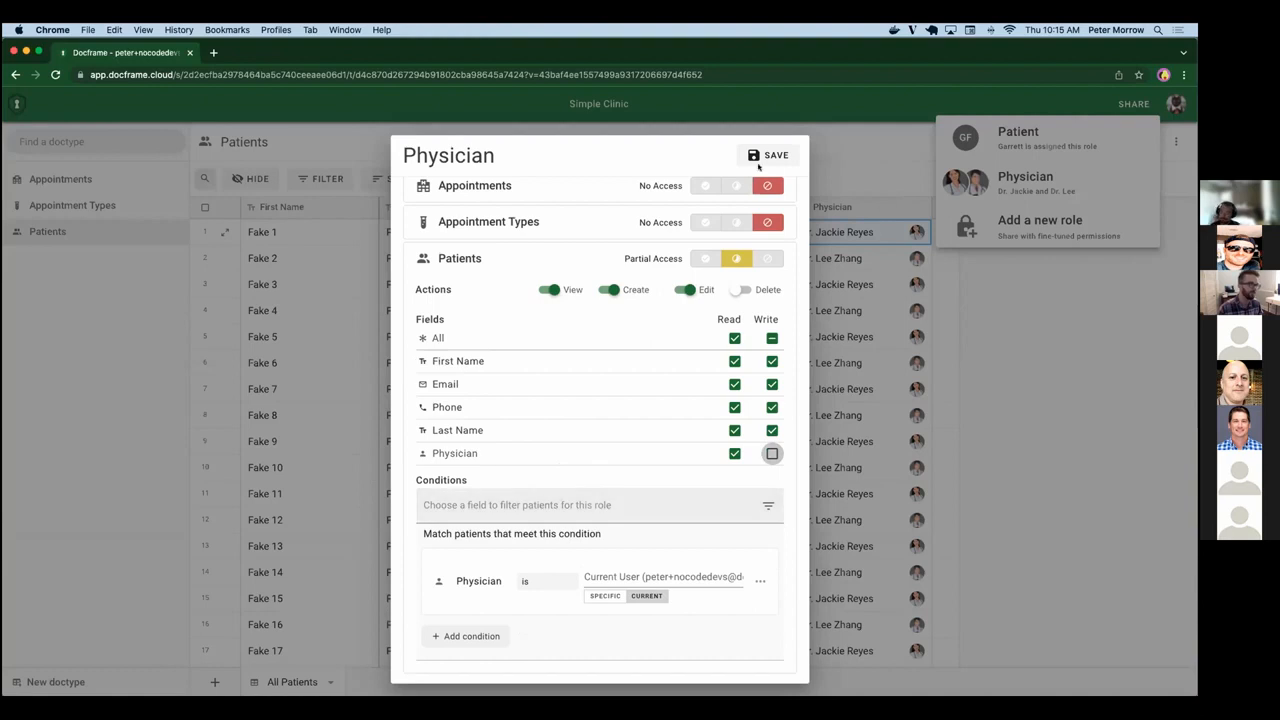
left_click(758, 165)
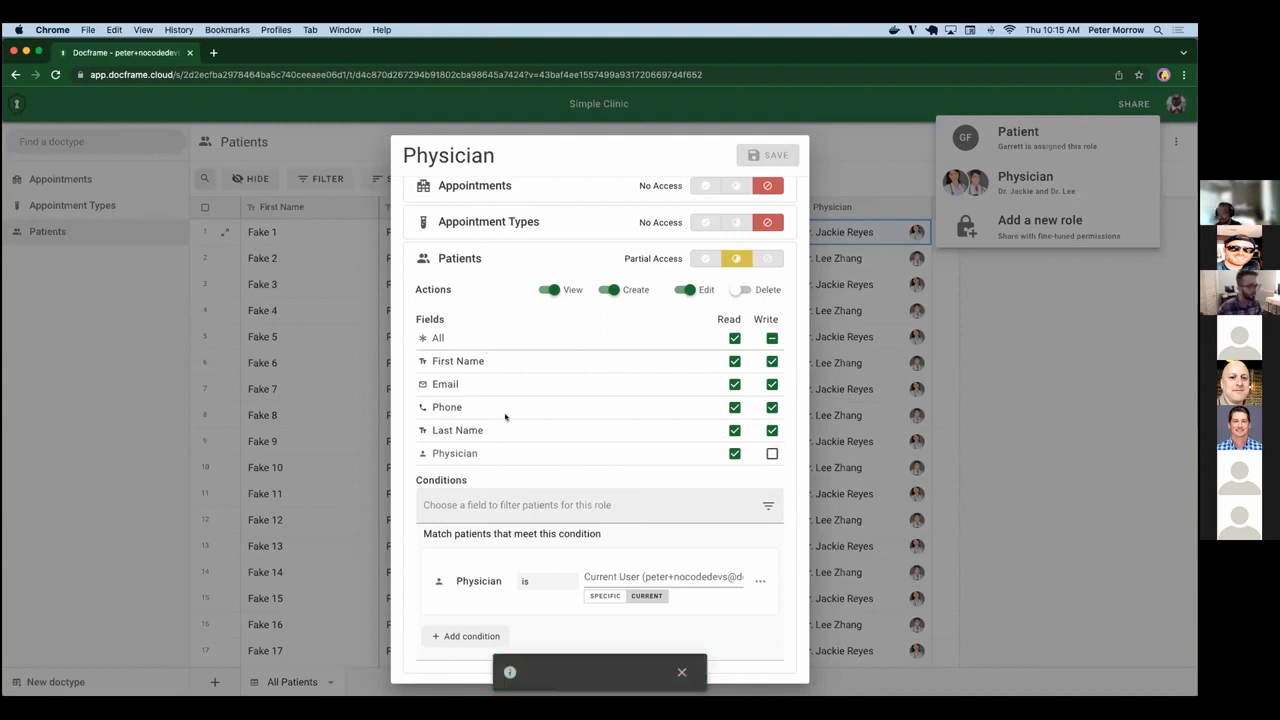
left_click(982, 470)
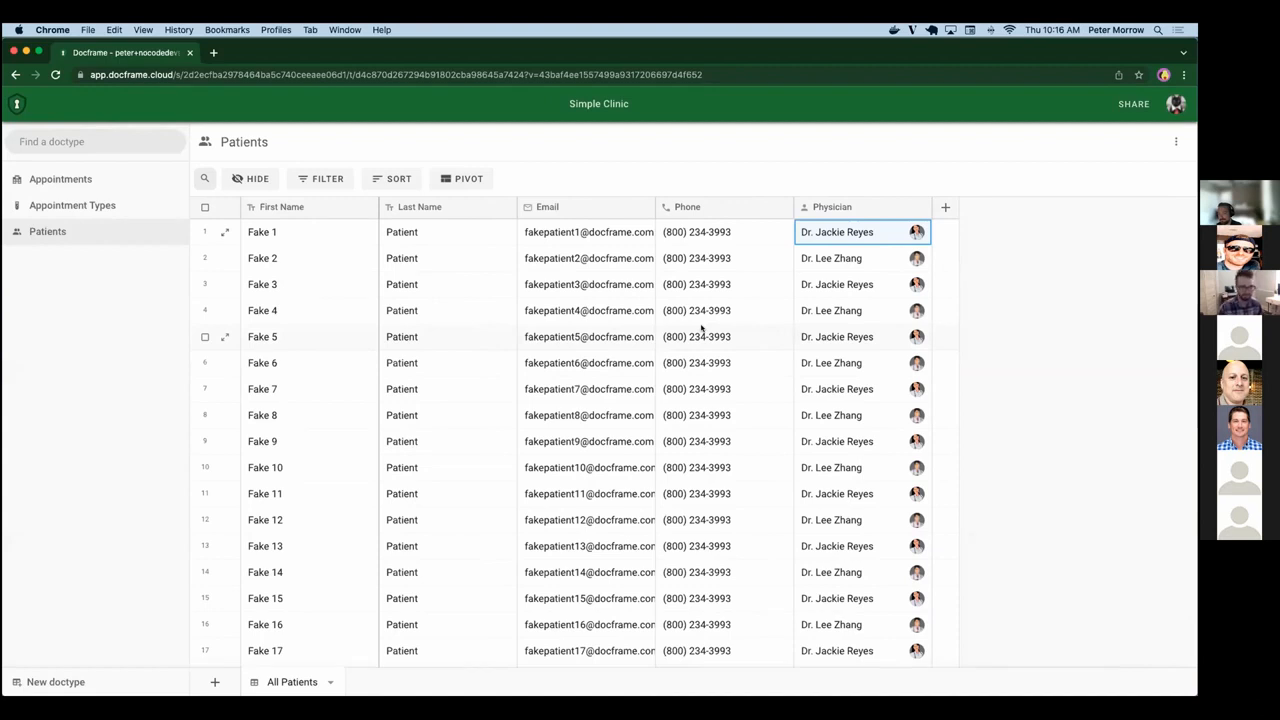
Narrow the First Name and Last Name columns in the Patients table.
left_click_drag(379, 207, 347, 207)
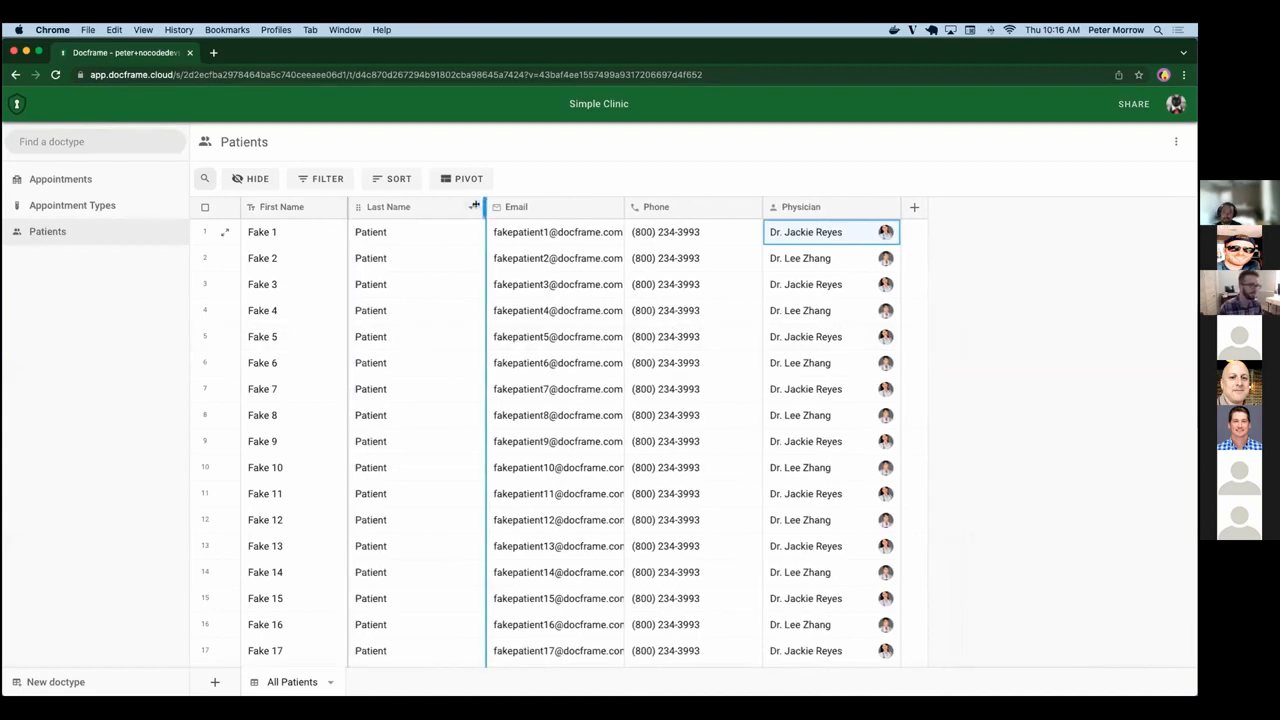
left_click_drag(486, 207, 451, 207)
Start a new dropdown field labelled Gender in Patients and remove its default options A and B.
left_click(879, 206)
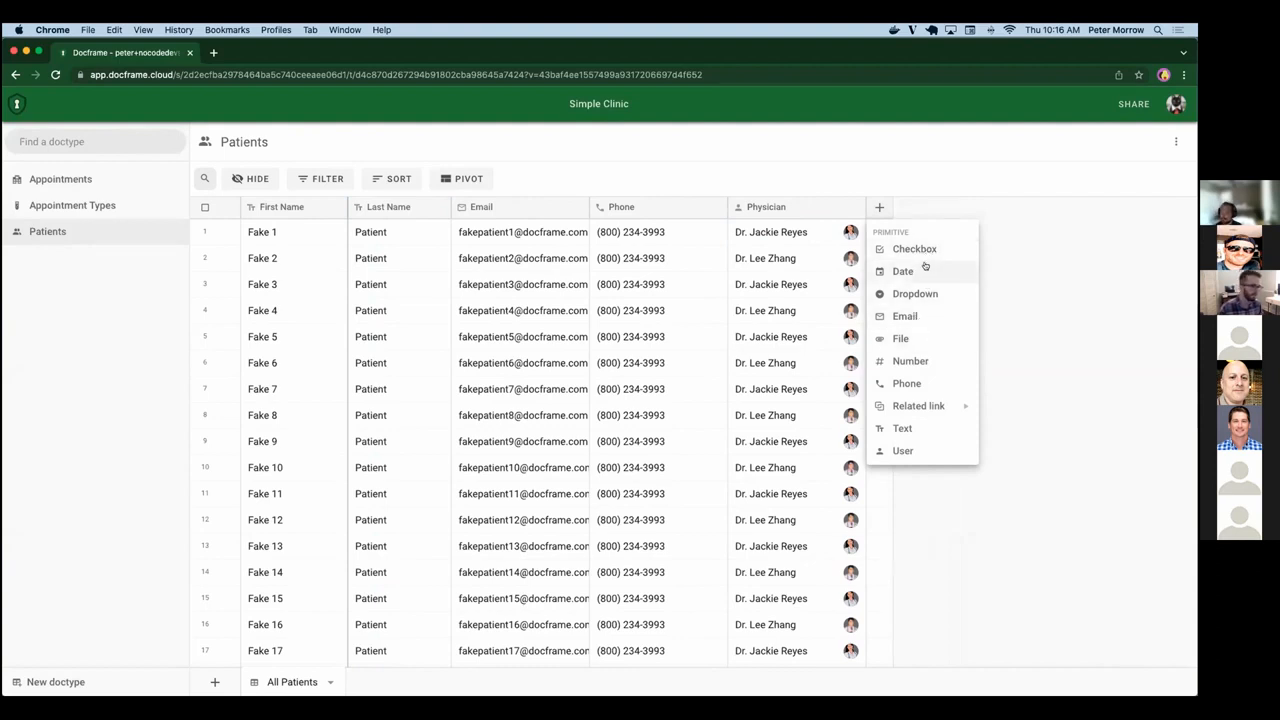
left_click(912, 294)
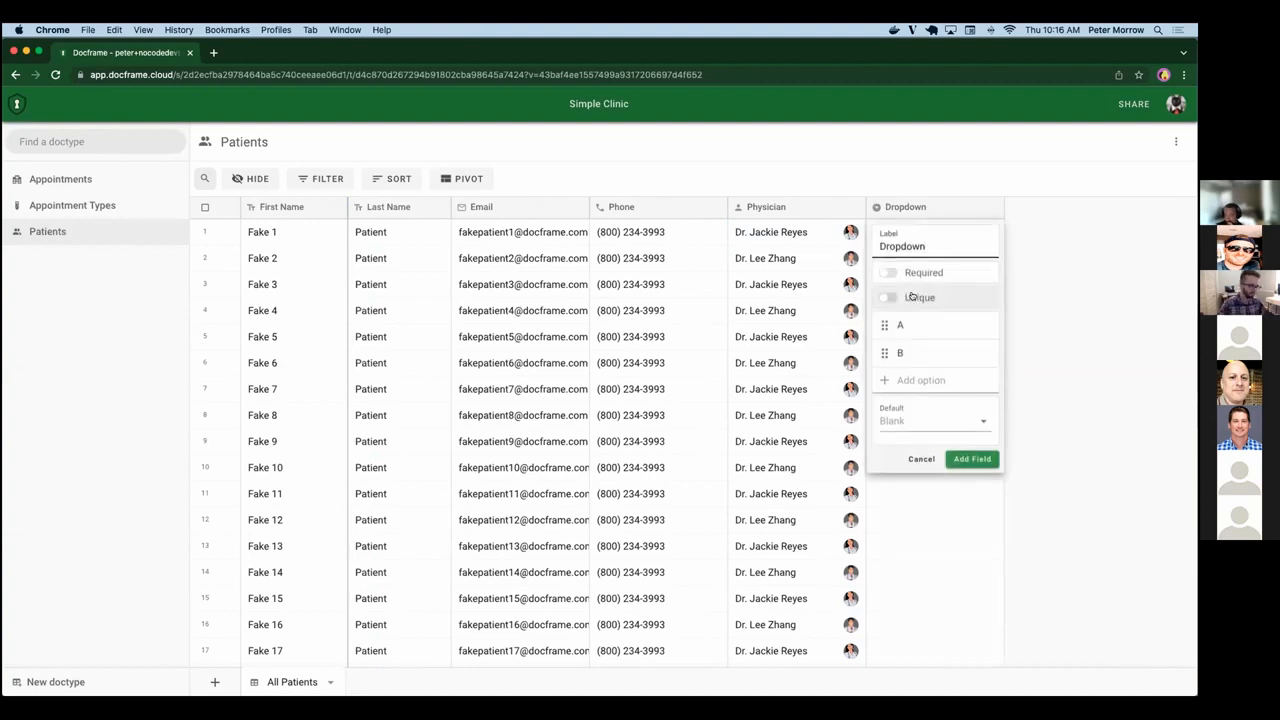
type("Gender")
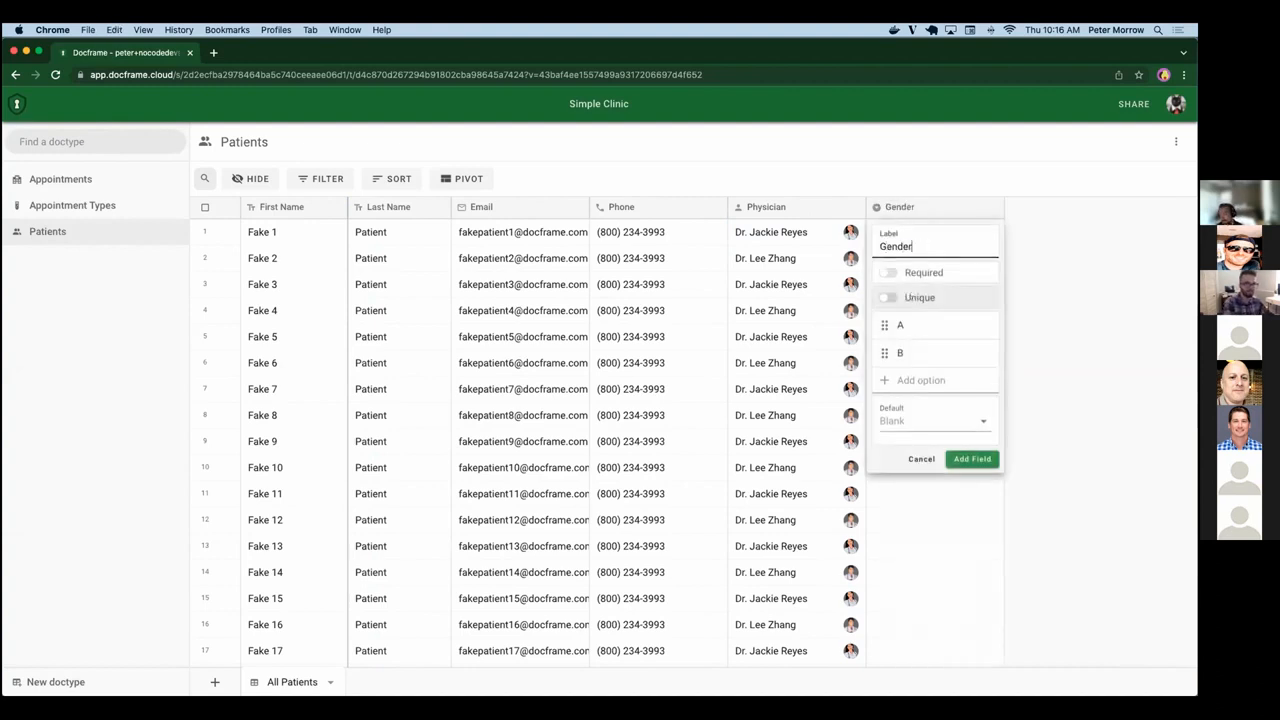
left_click(983, 325)
left_click(983, 325)
left_click(960, 326)
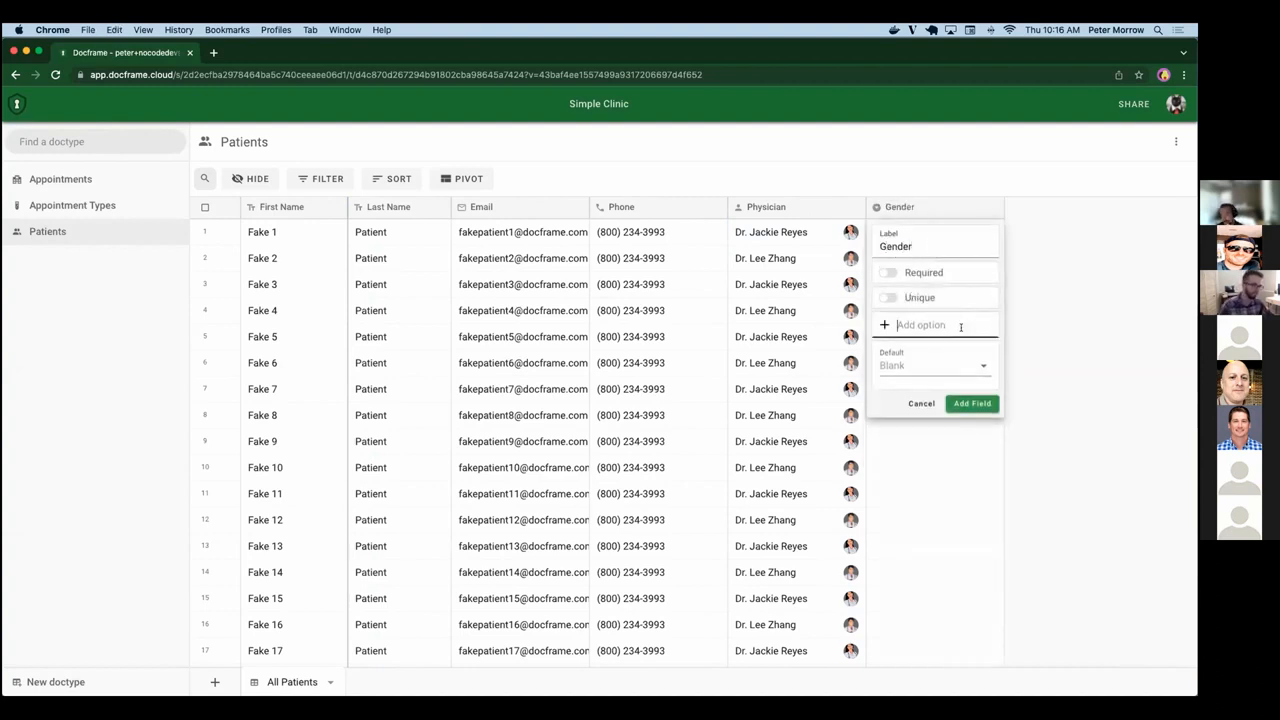
Try Male, Female and No preference as options for the Gender dropdown, and clear the option list again.
type("Male")
key("Return")
type("Femo")
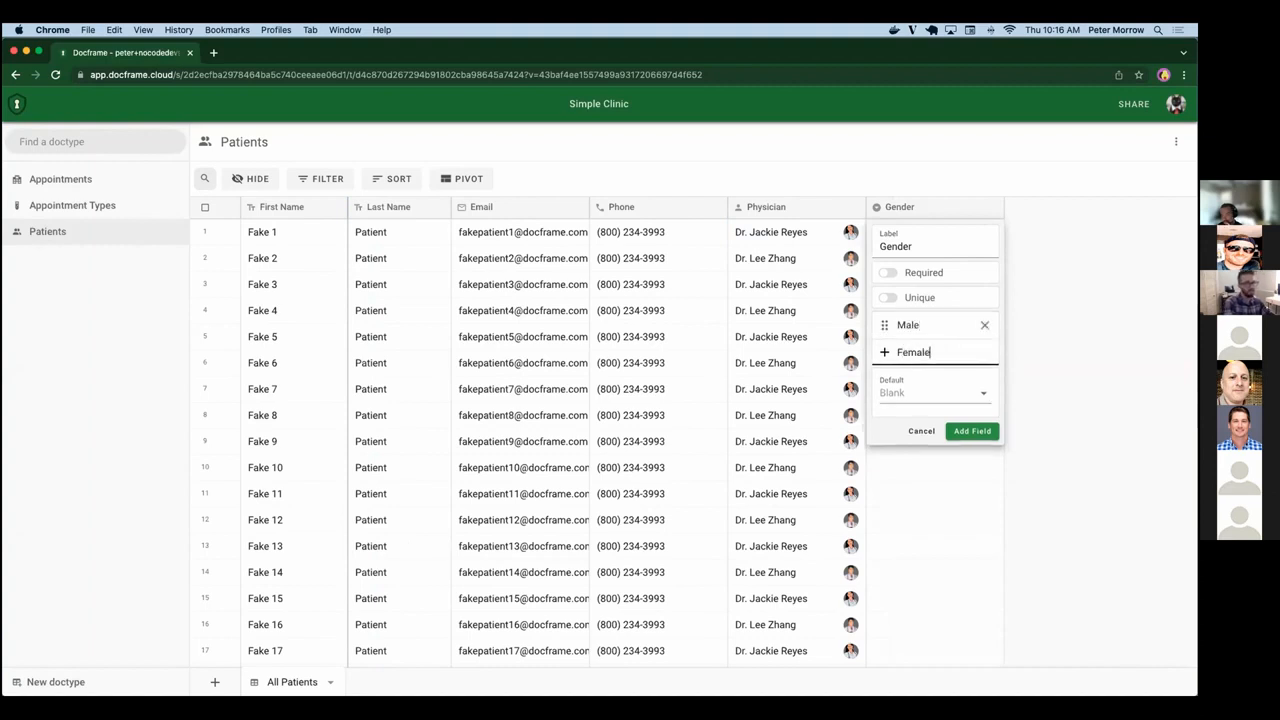
type("le")
key("Return")
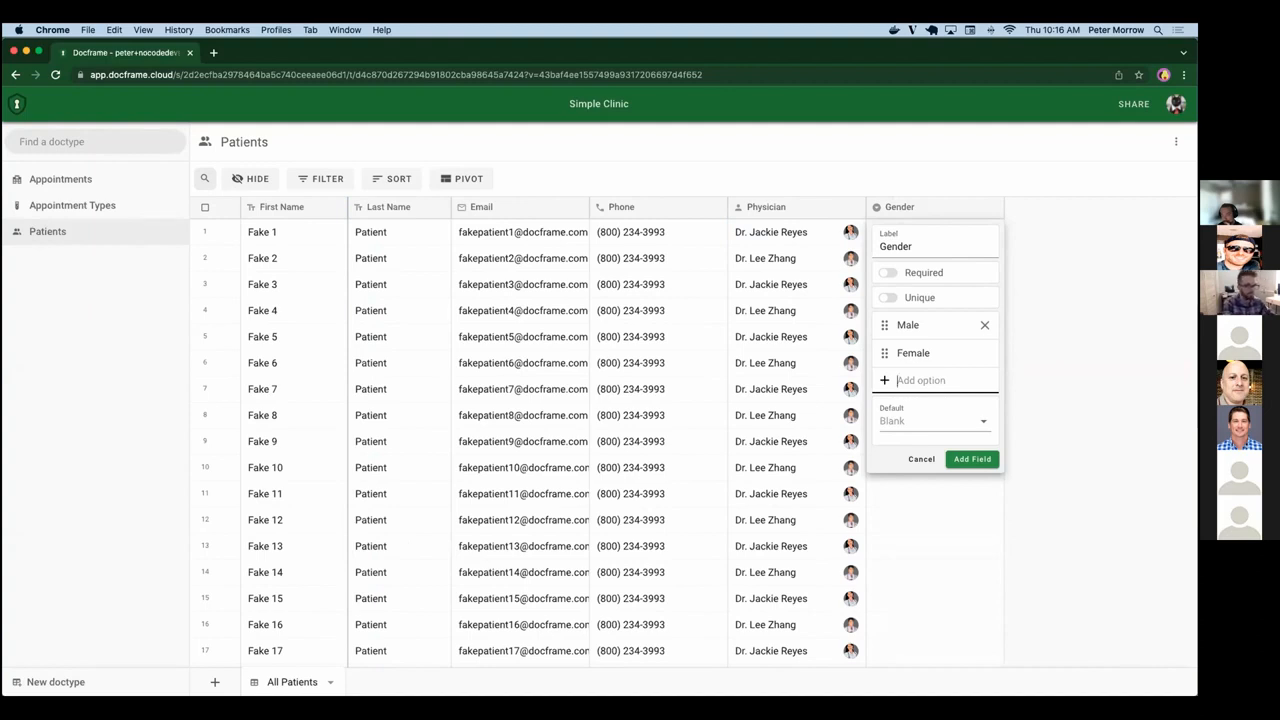
type("No p")
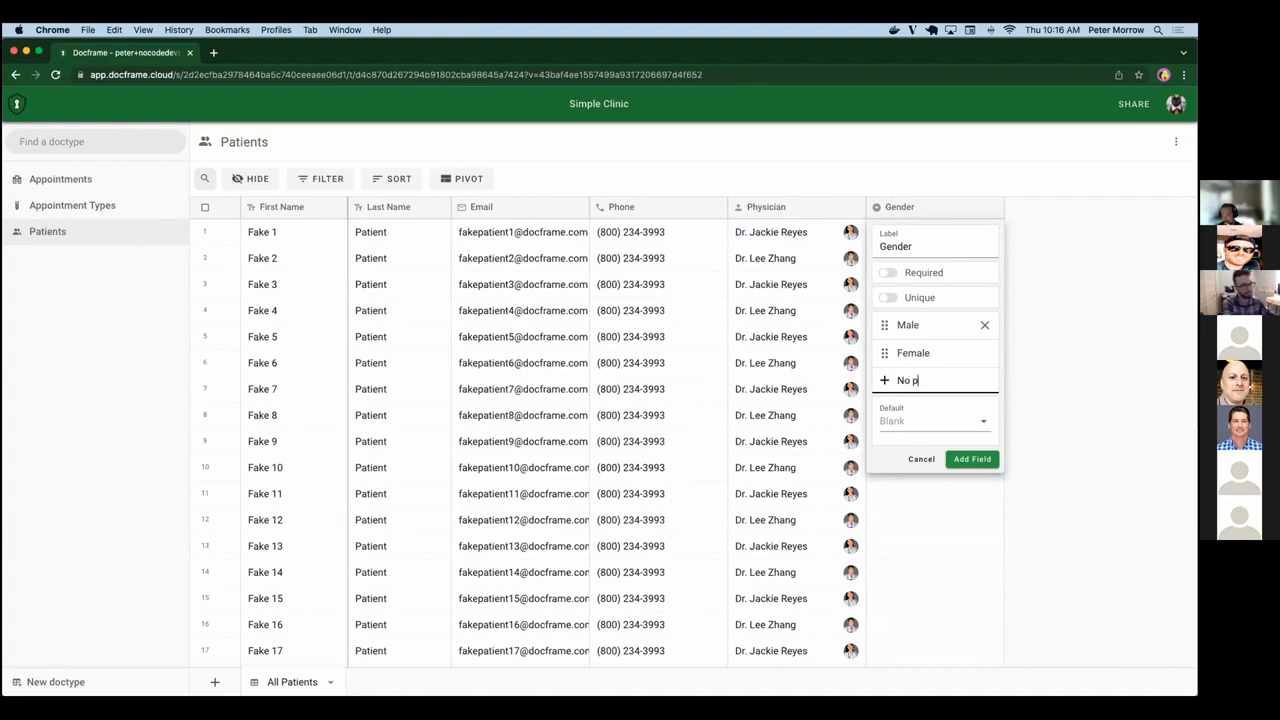
type("reference")
key("Return")
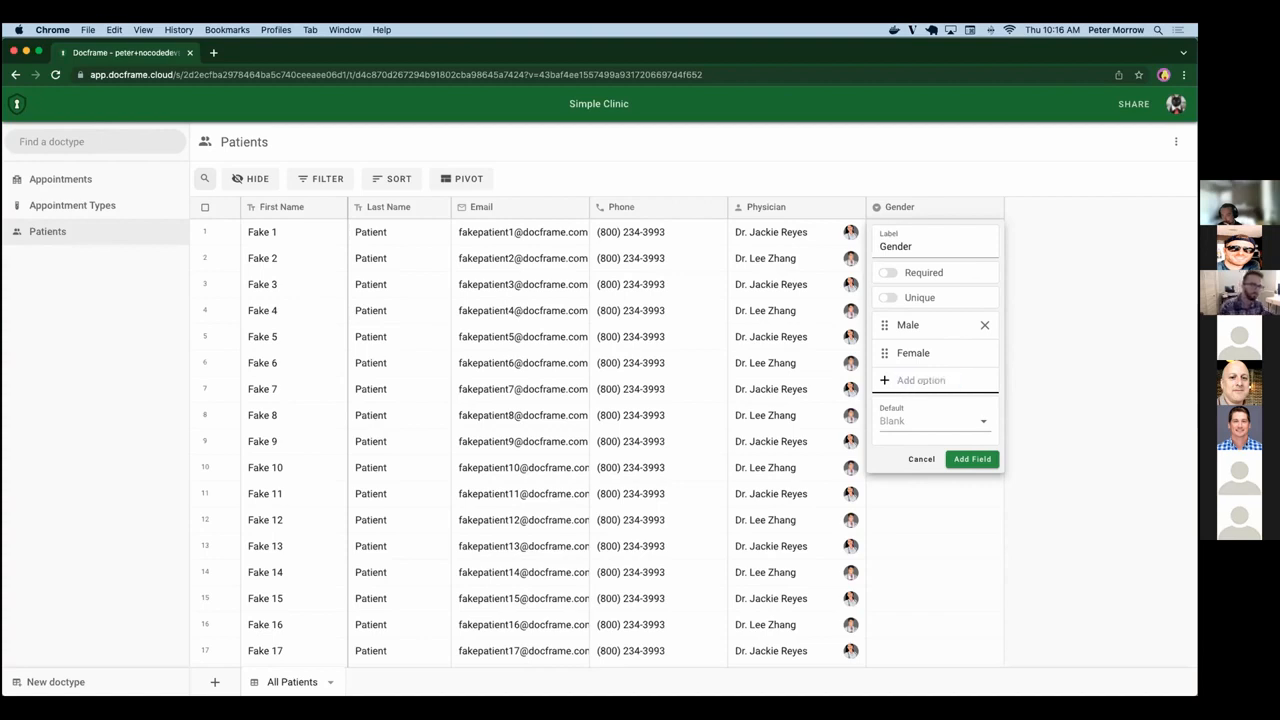
left_click(983, 325)
left_click(983, 325)
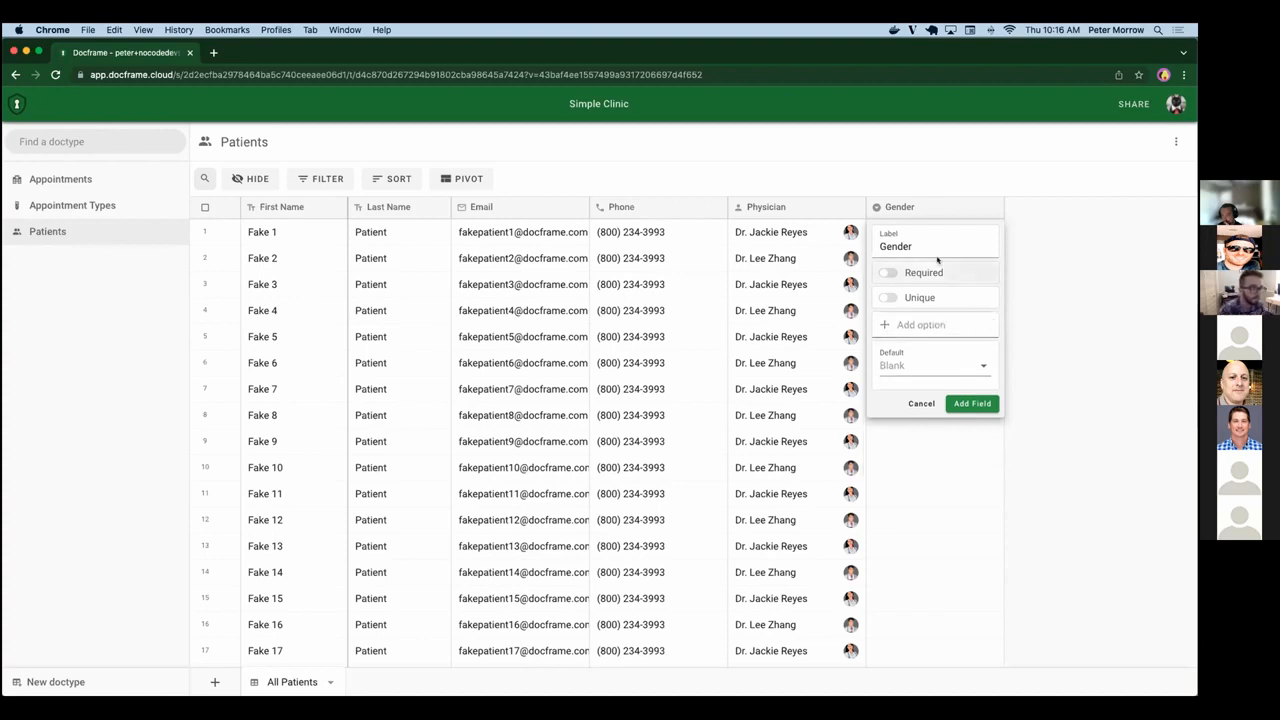
Discard the unfinished Gender field, try a file field labelled Chart in Patients, and cancel it as well.
left_click(922, 404)
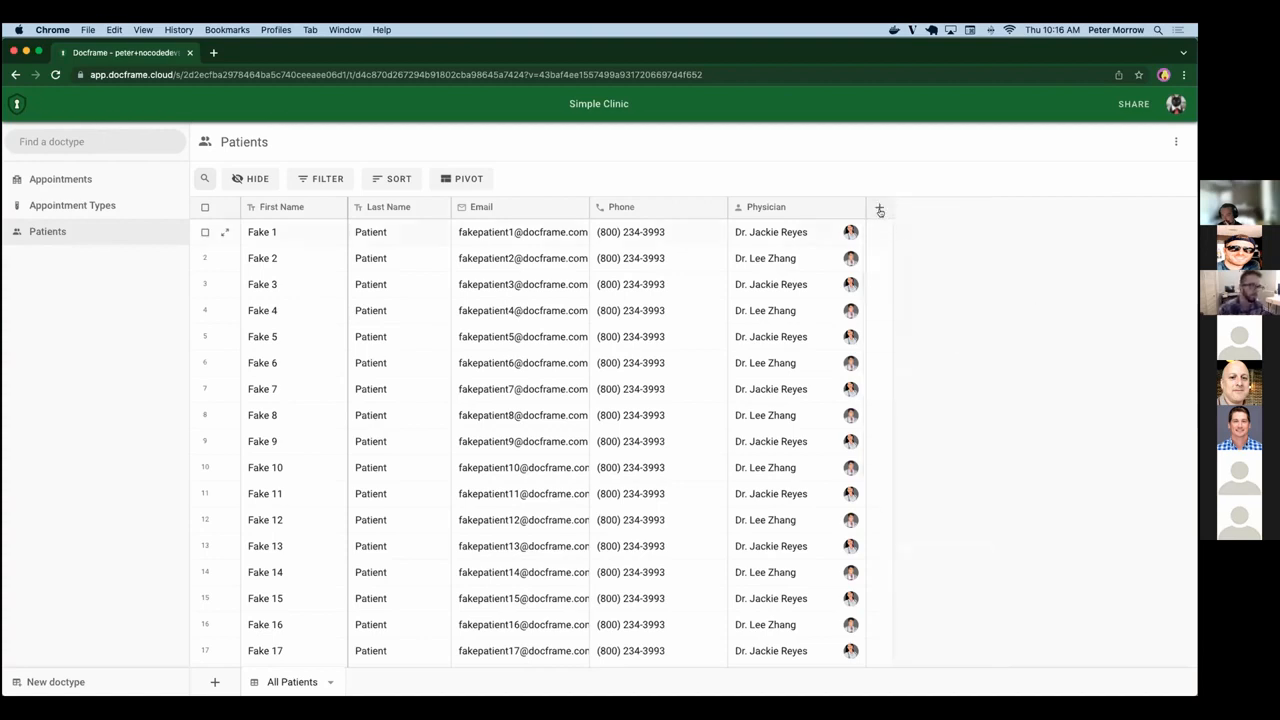
left_click(879, 208)
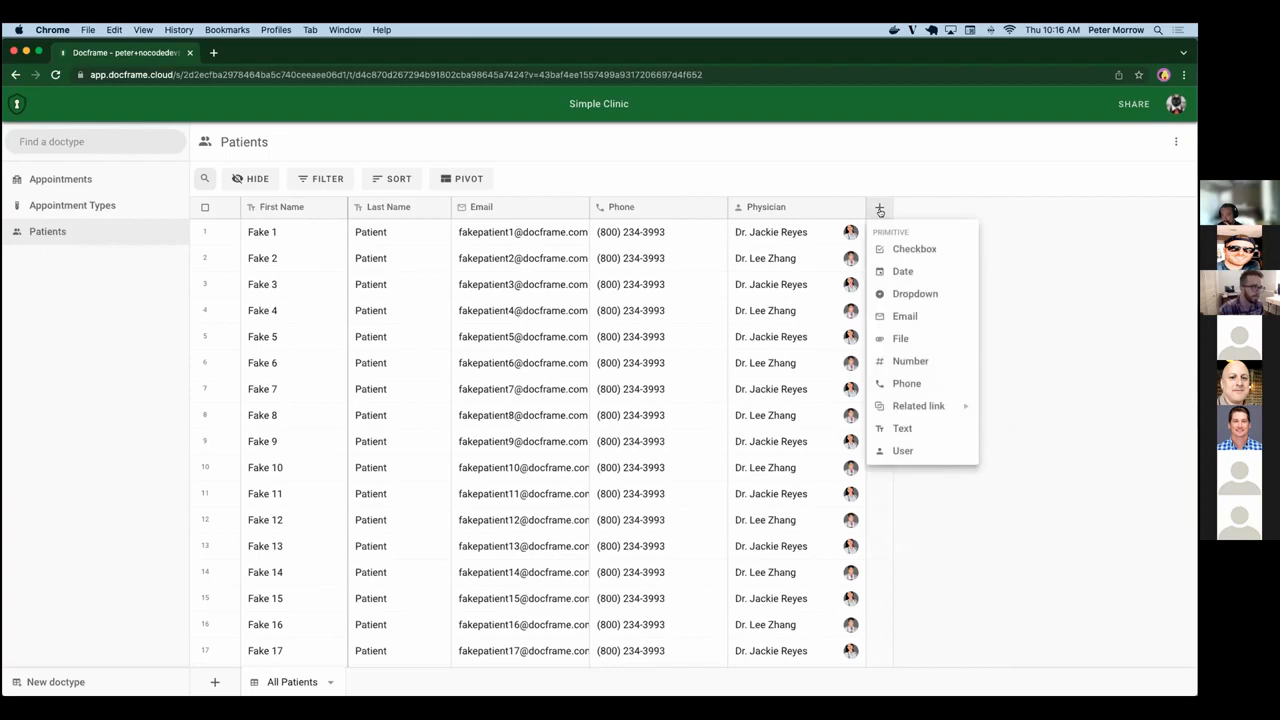
left_click(922, 337)
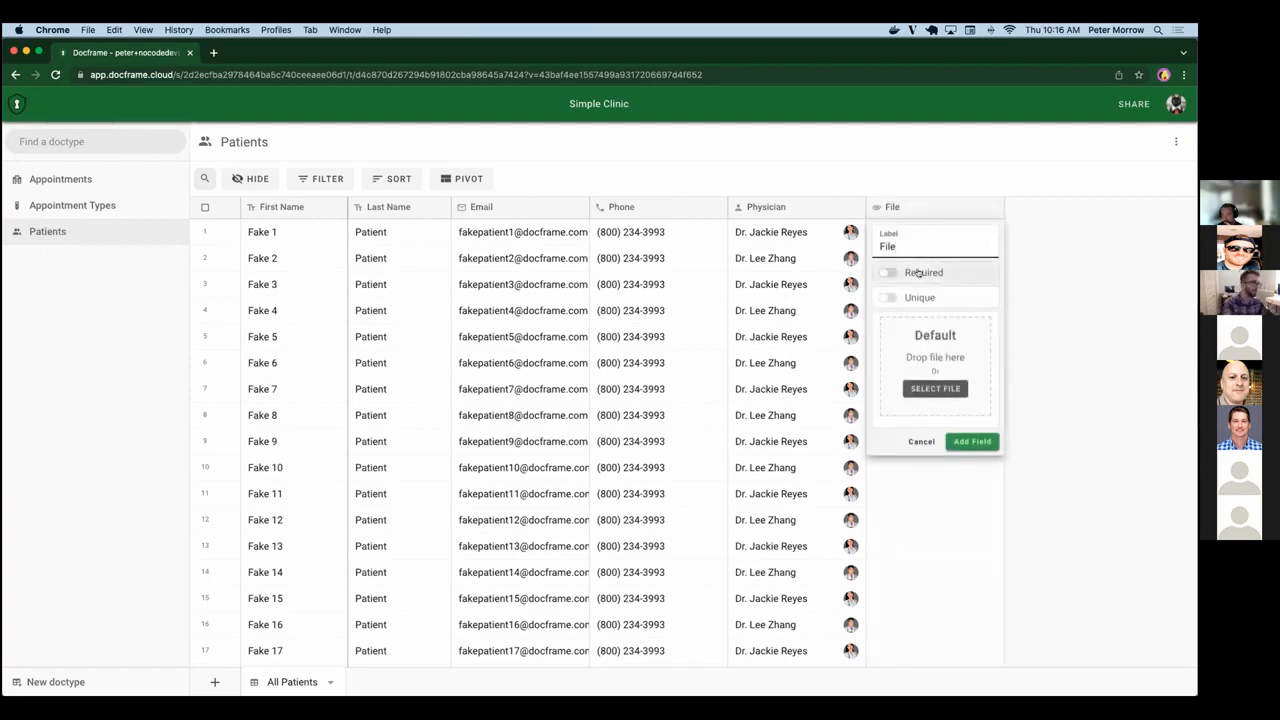
key("super+a")
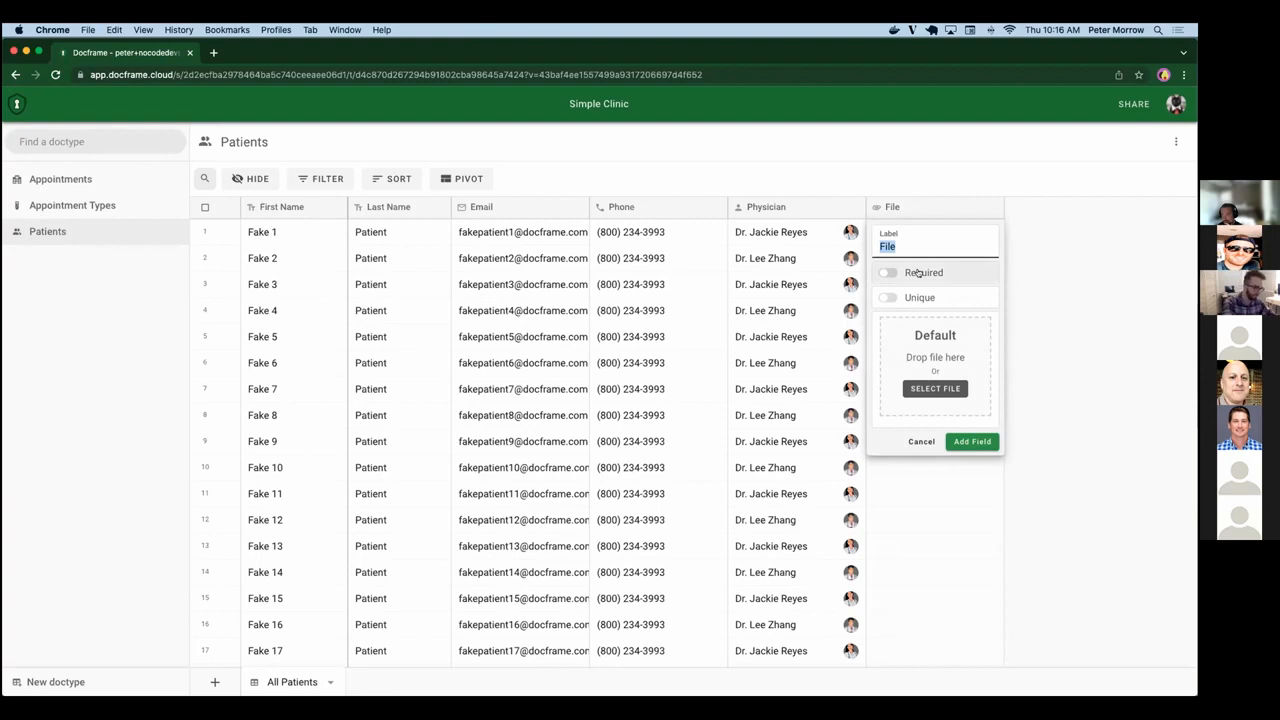
type("Chart")
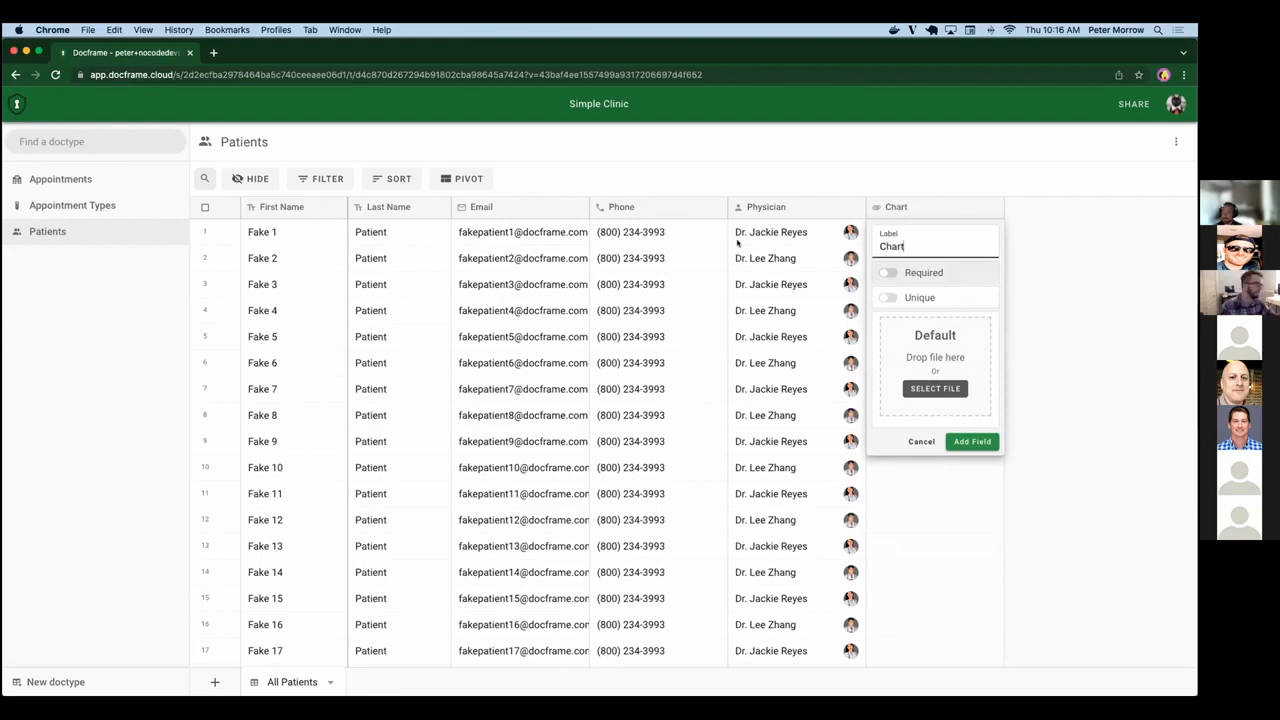
left_click(916, 443)
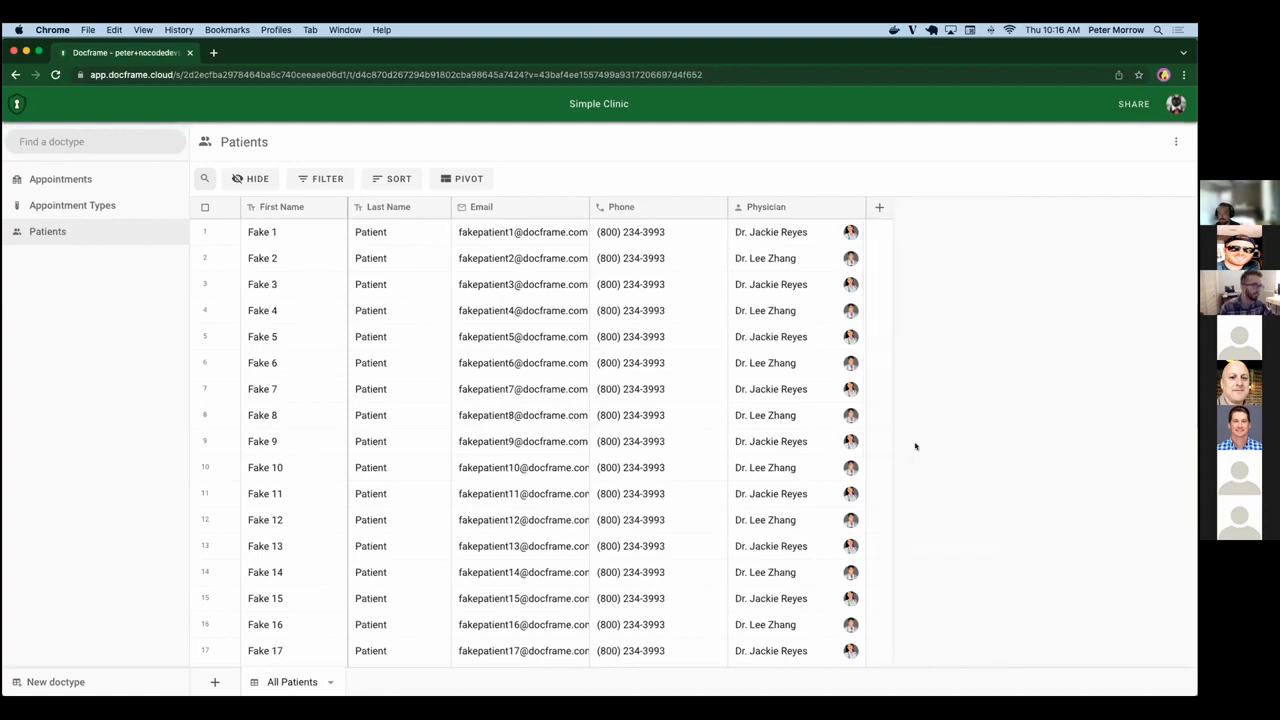
Review the Required and Unique settings of the First Name field in Patients and save the field.
scroll(560, 450, "down", 10)
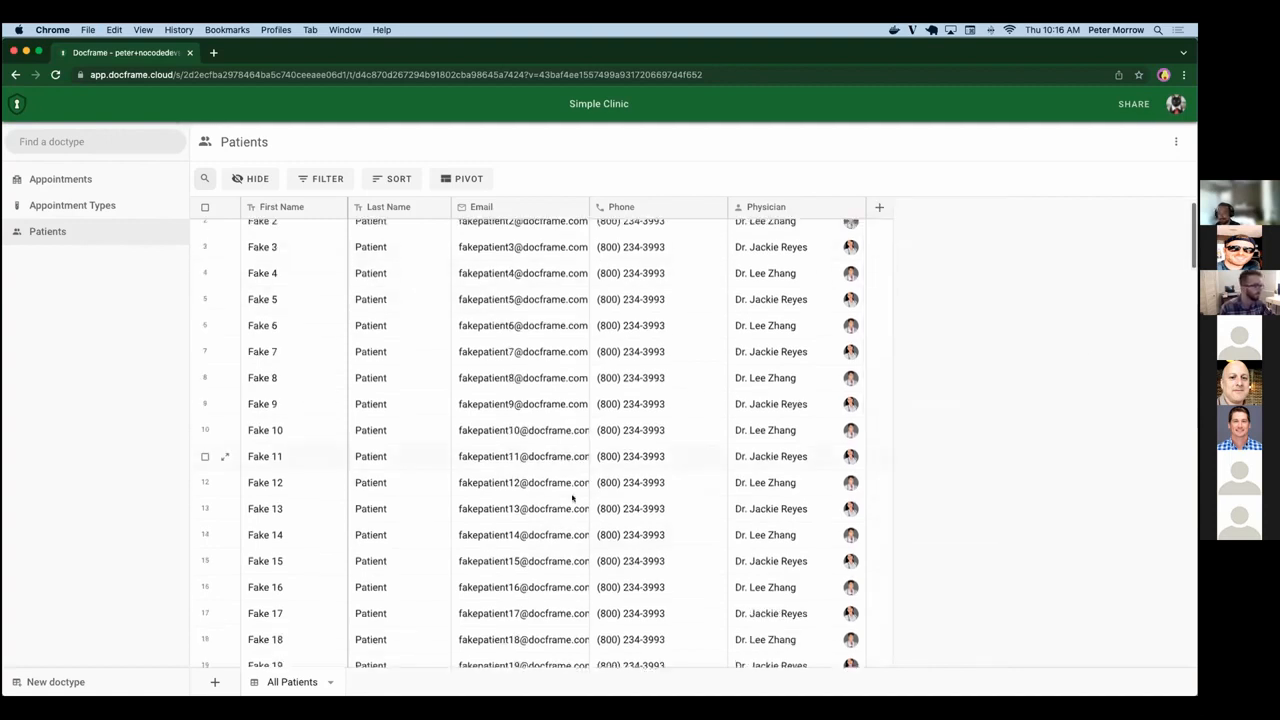
scroll(573, 497, "up", 10)
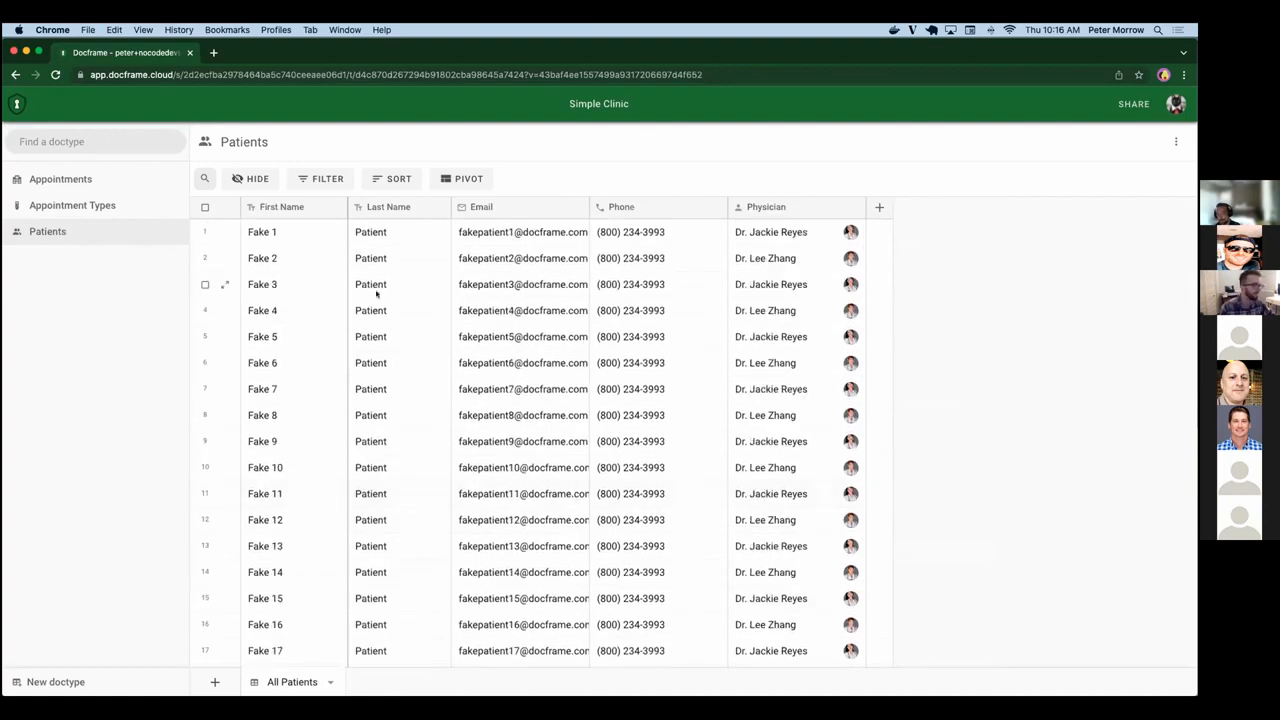
left_click(334, 209)
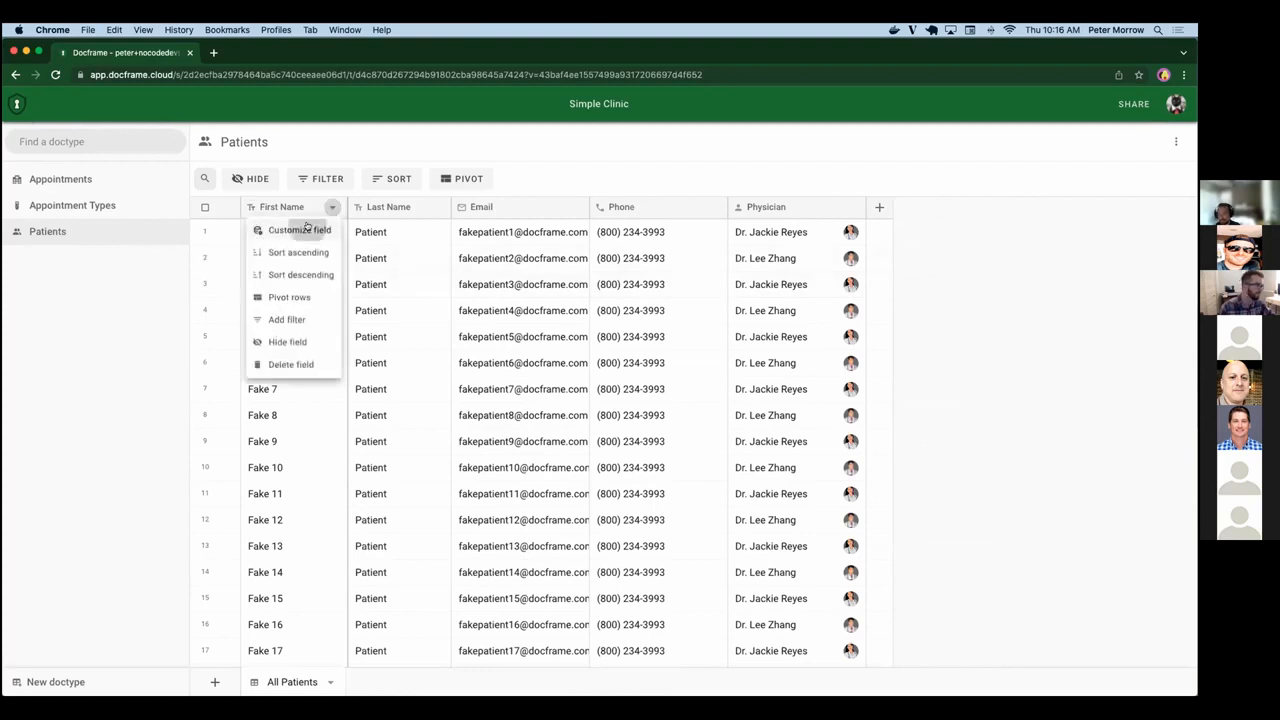
left_click(304, 229)
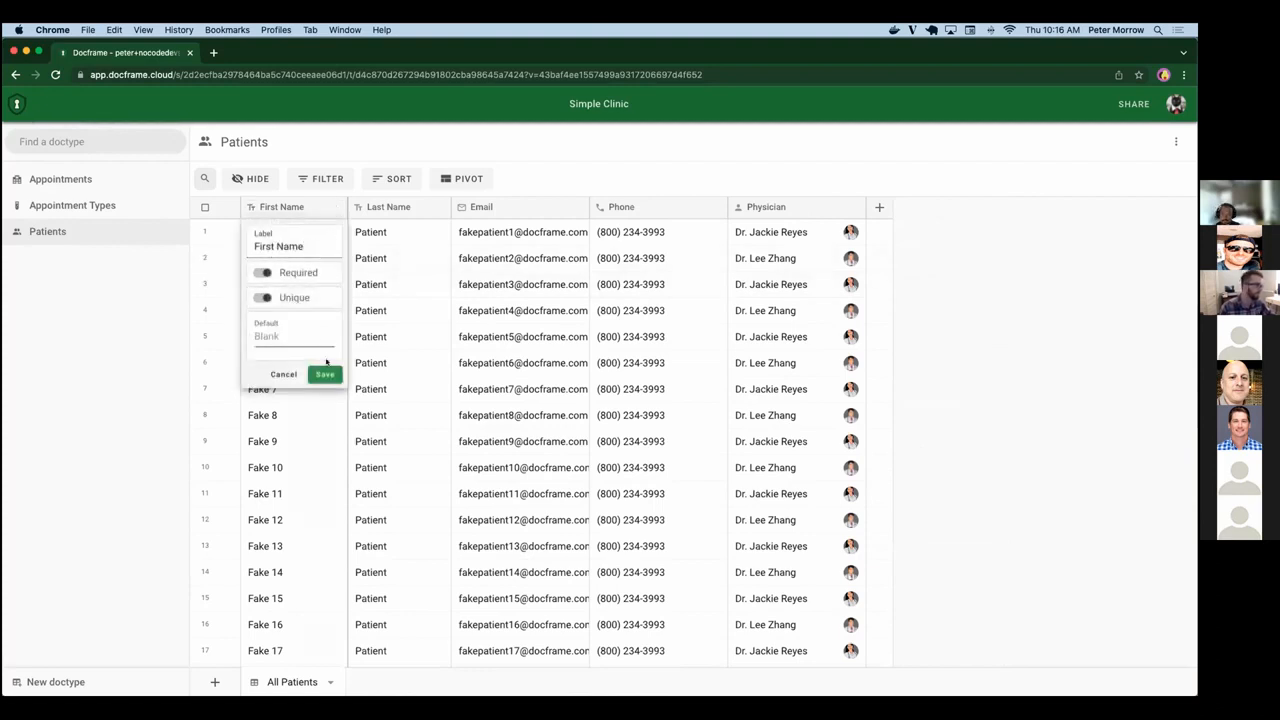
left_click(325, 374)
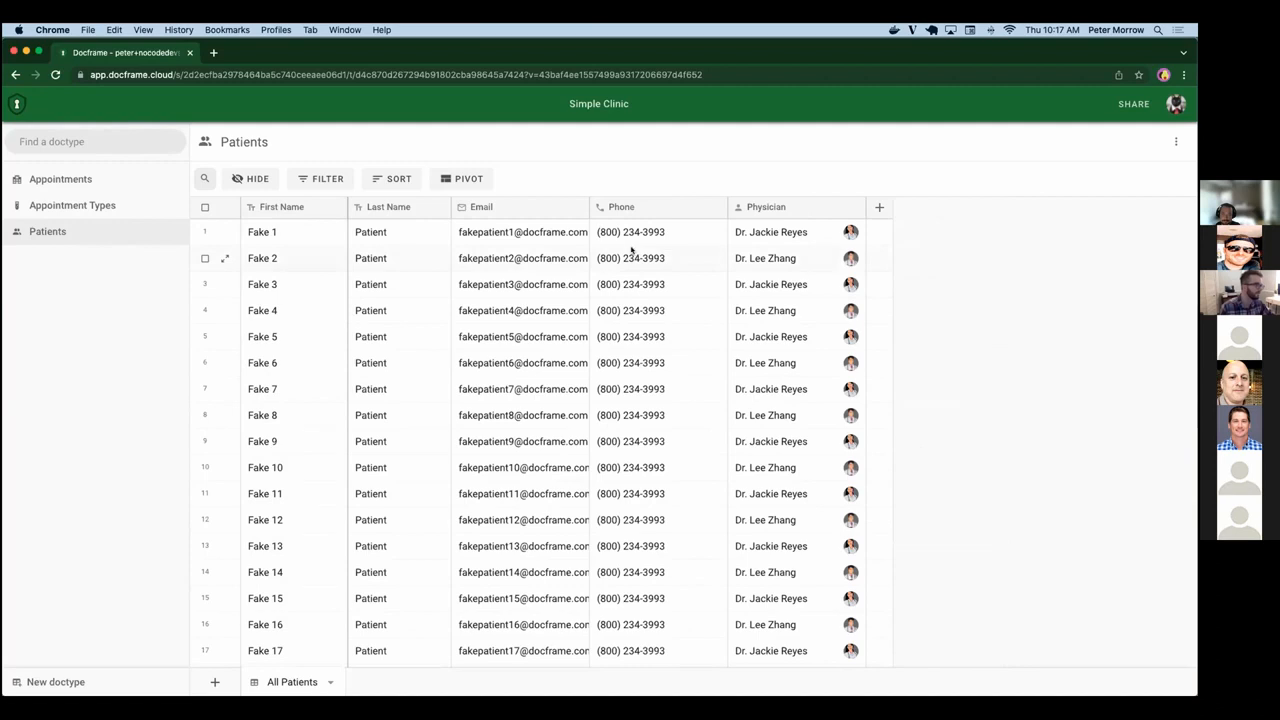
Try to change the first patient's First Name to the duplicate value Fake 2, and restore the entry.
double_click(297, 236)
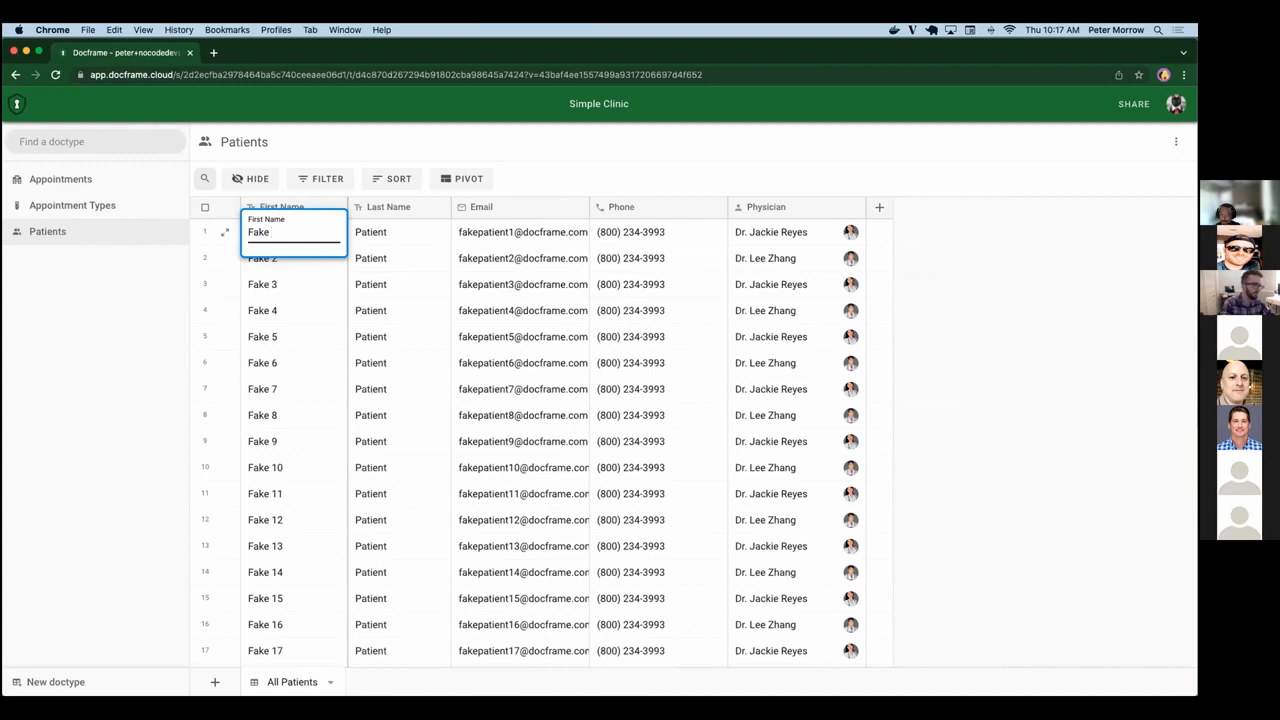
type("2")
key("Return")
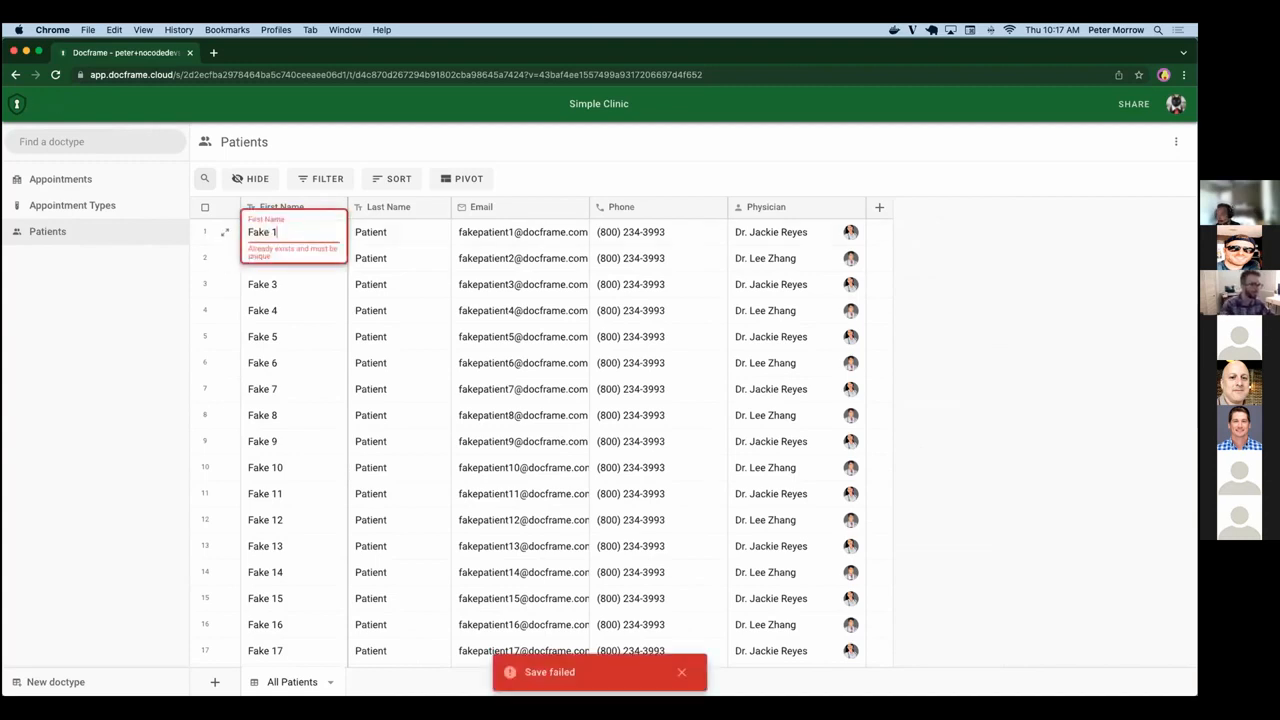
key("Tab")
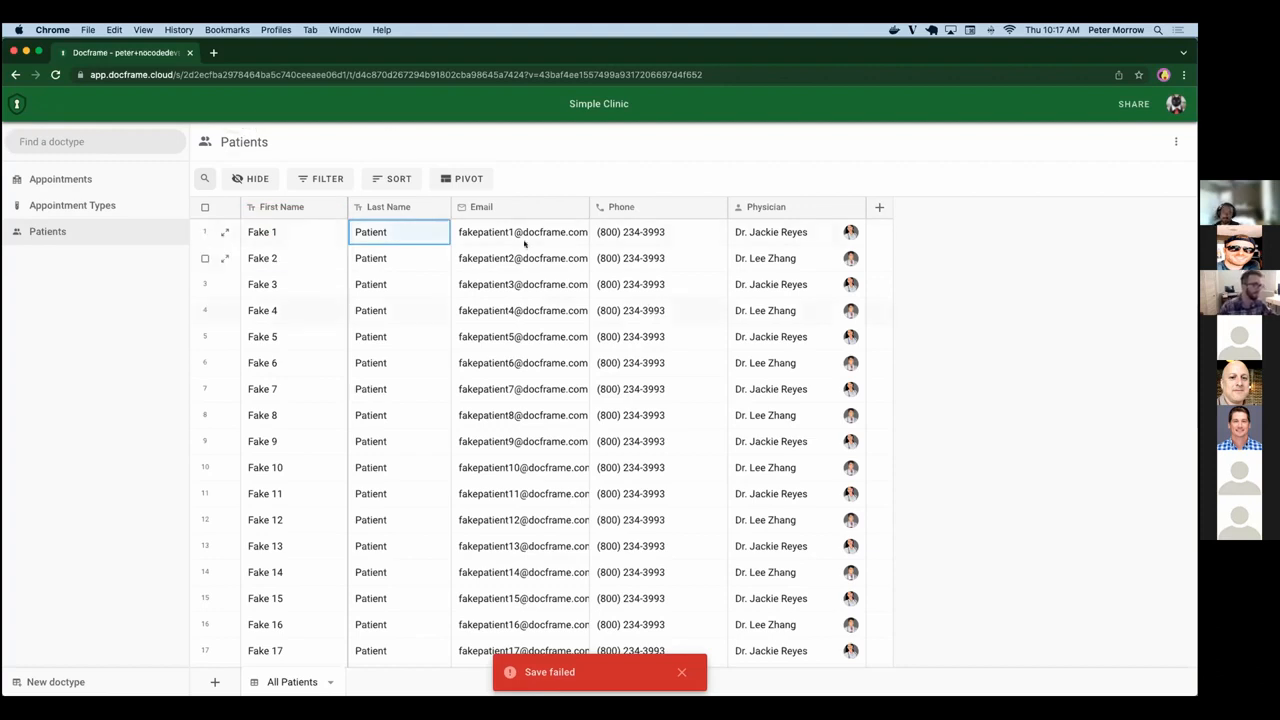
Try to save the first patient's email without its domain part to test the email validation.
left_click(512, 228)
left_click(531, 232)
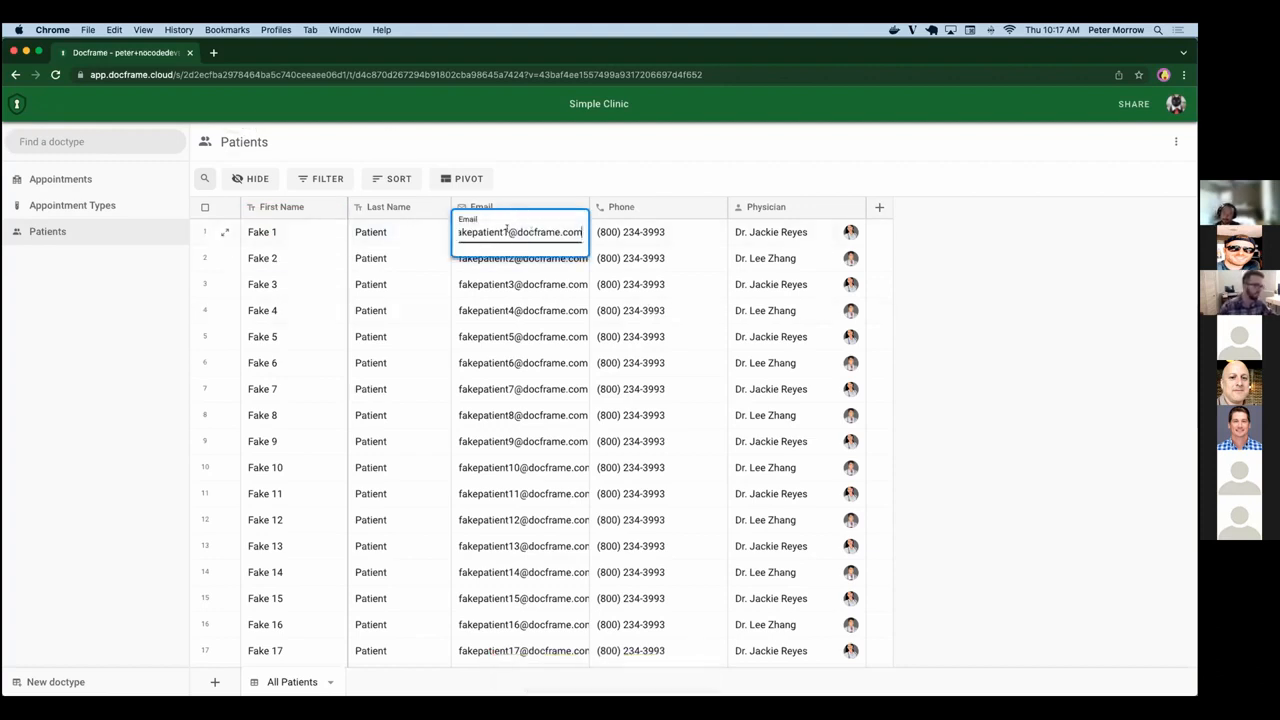
left_click_drag(508, 232, 578, 232)
key("BackSpace")
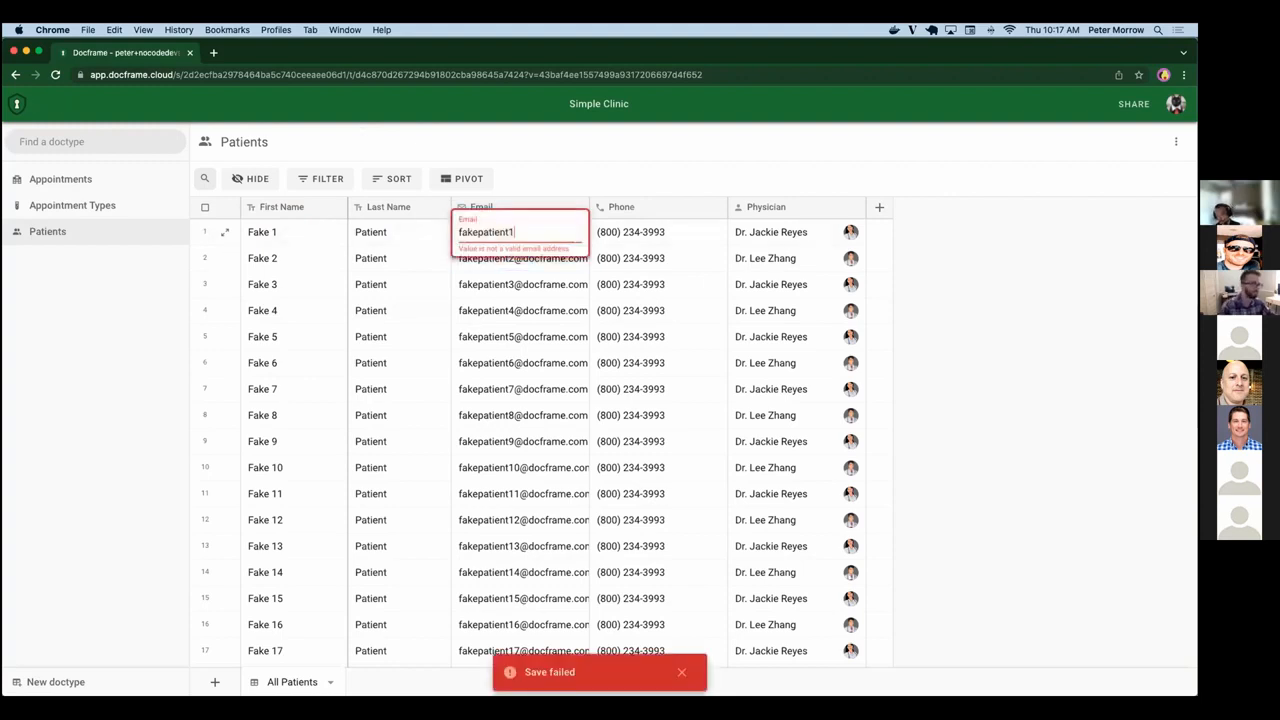
left_click(686, 232)
Try to replace the first patient's phone number with an invalid one, and discard the edit.
left_click(686, 232)
left_click(686, 232)
triple_click(657, 232)
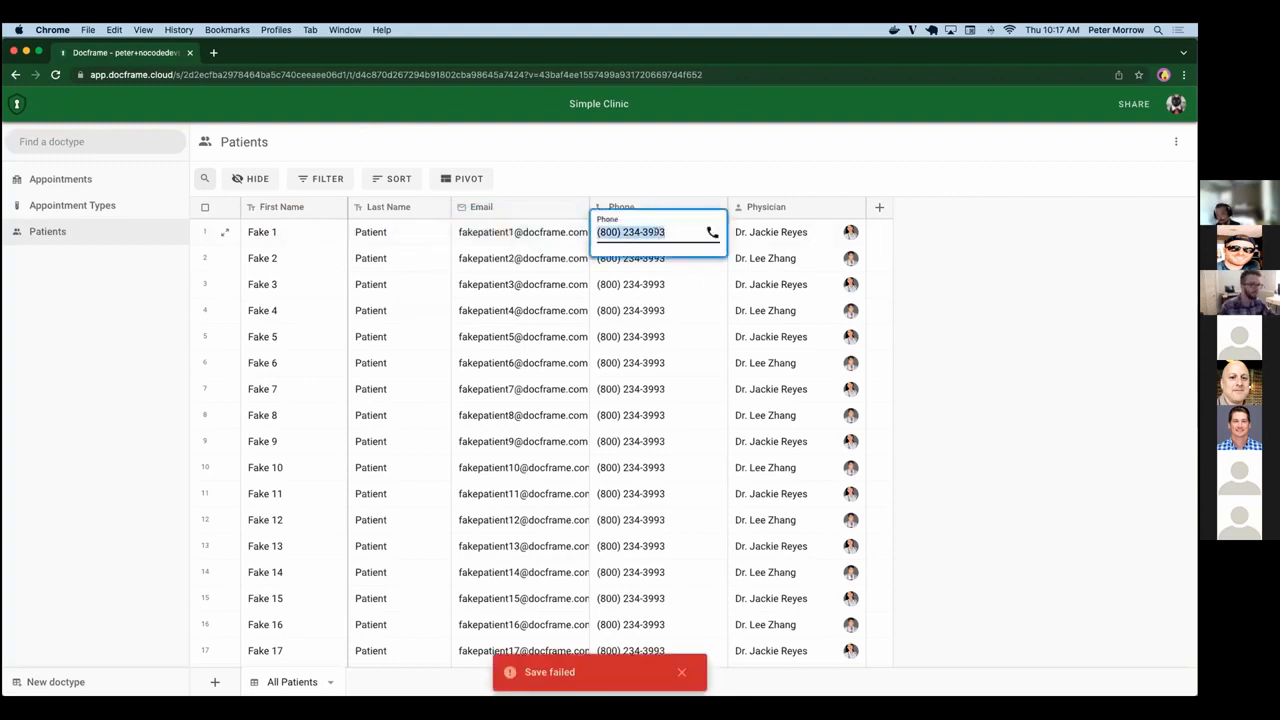
type("(555) 555-5")
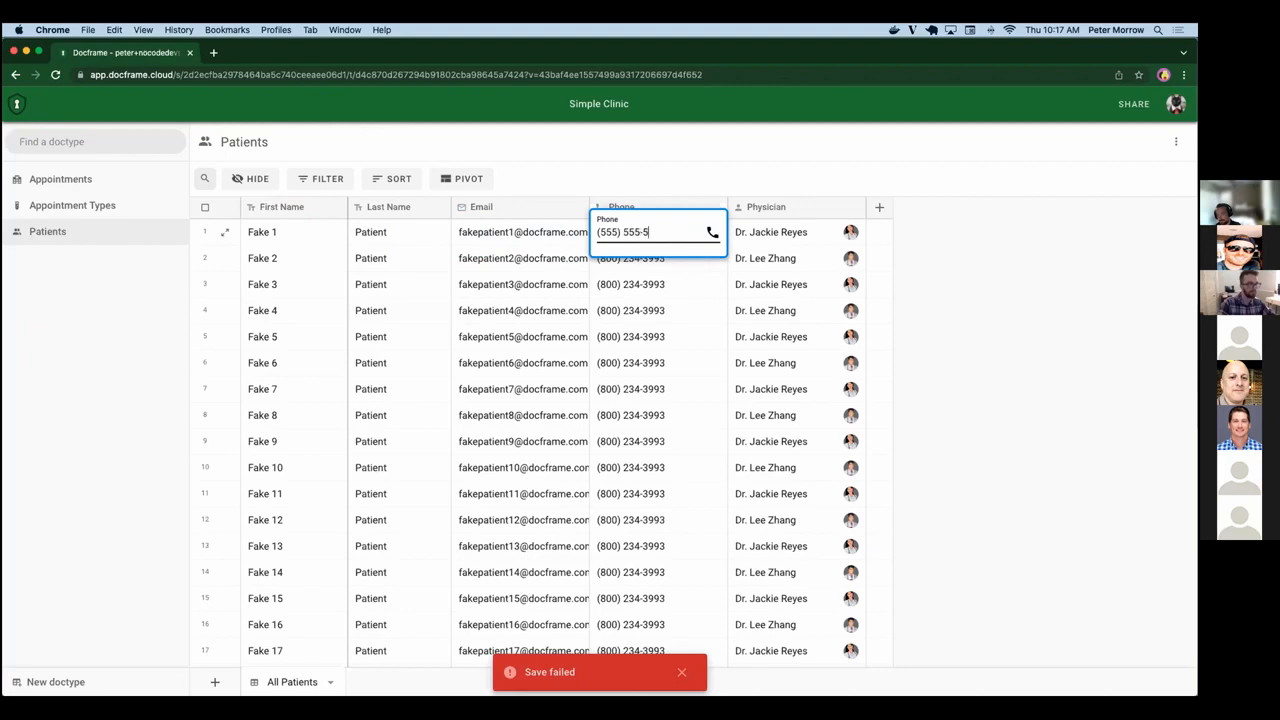
type("555")
key("Return")
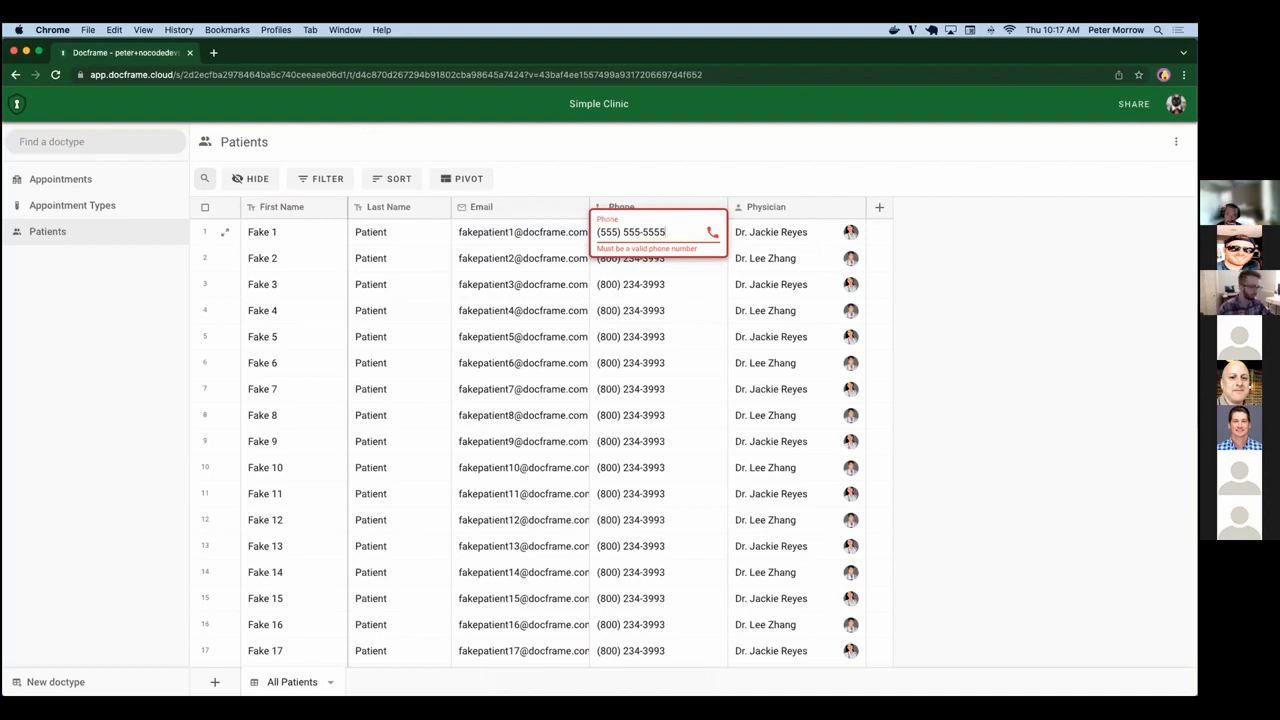
key("Escape")
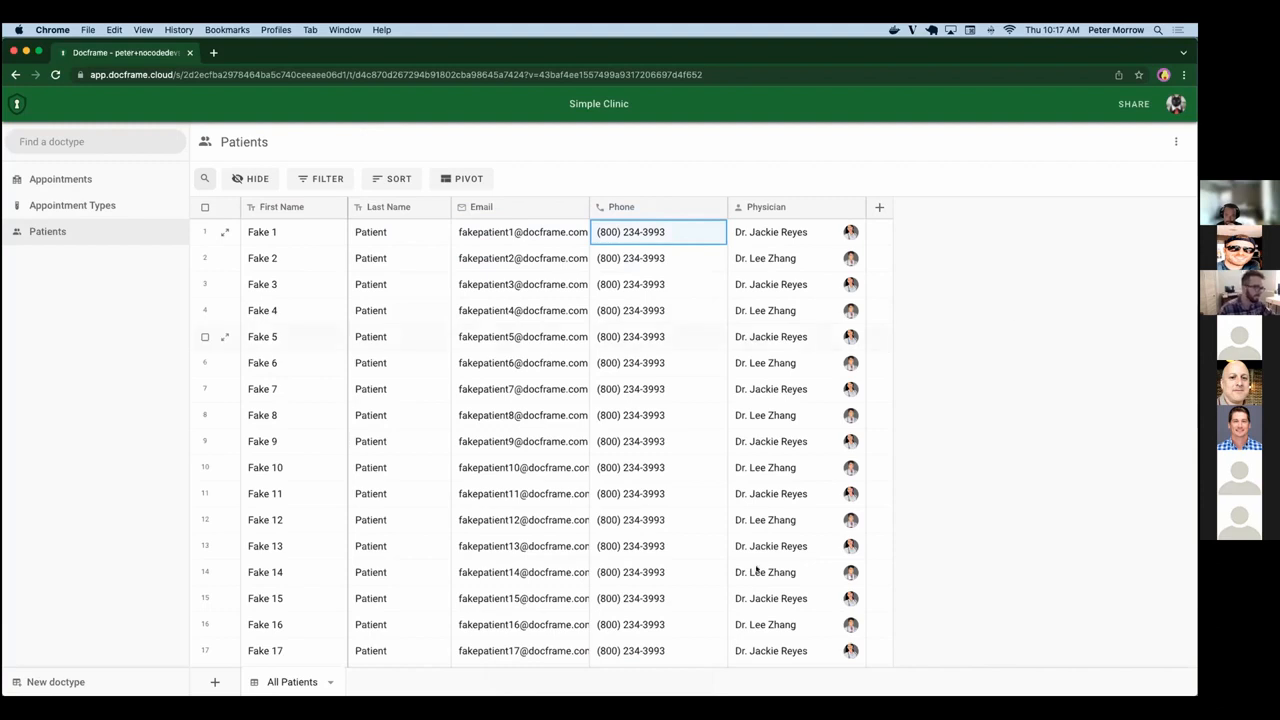
scroll(757, 569, "down", 8)
scroll(1015, 342, "up", 10)
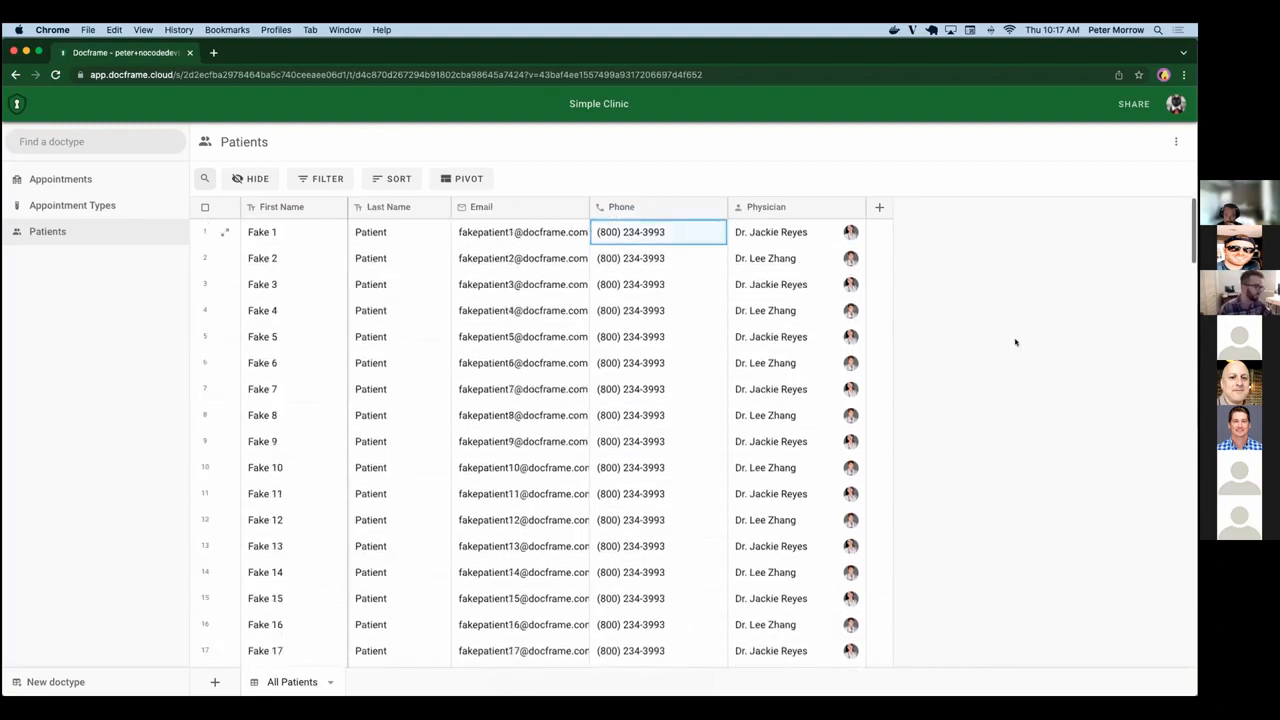
left_click(880, 208)
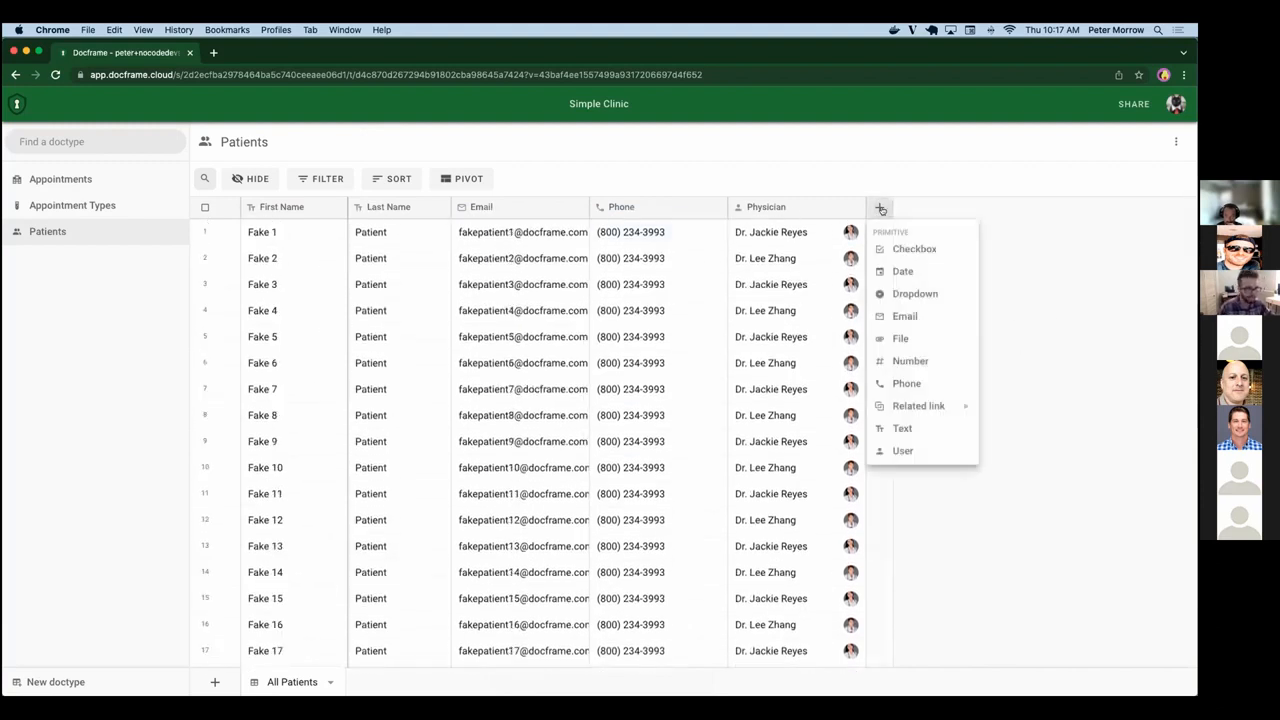
mouse_move(888, 409)
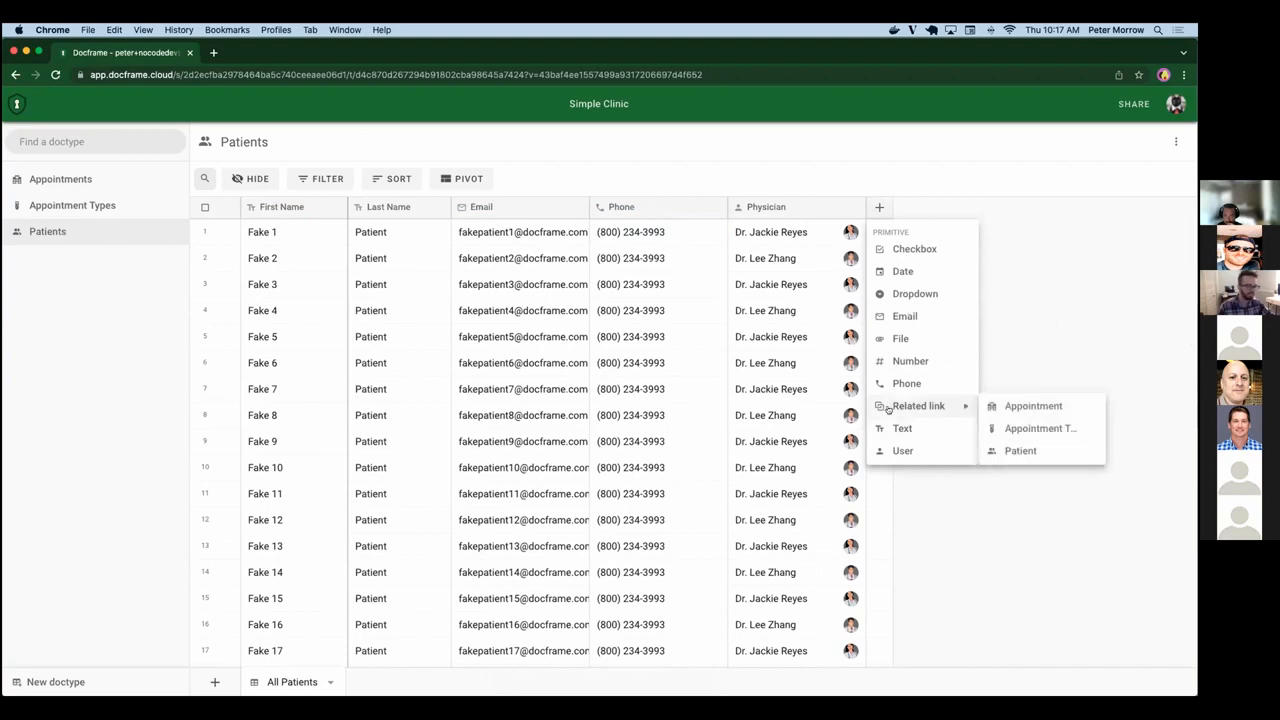
mouse_move(925, 415)
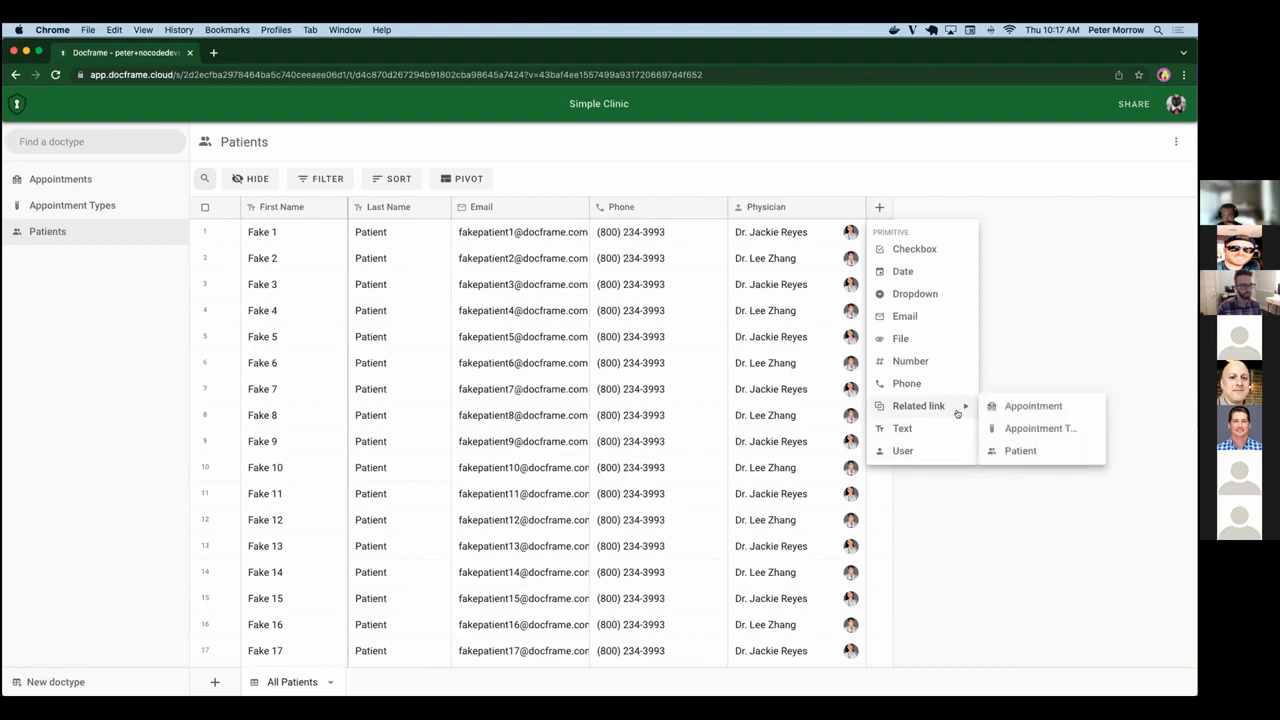
left_click(1041, 342)
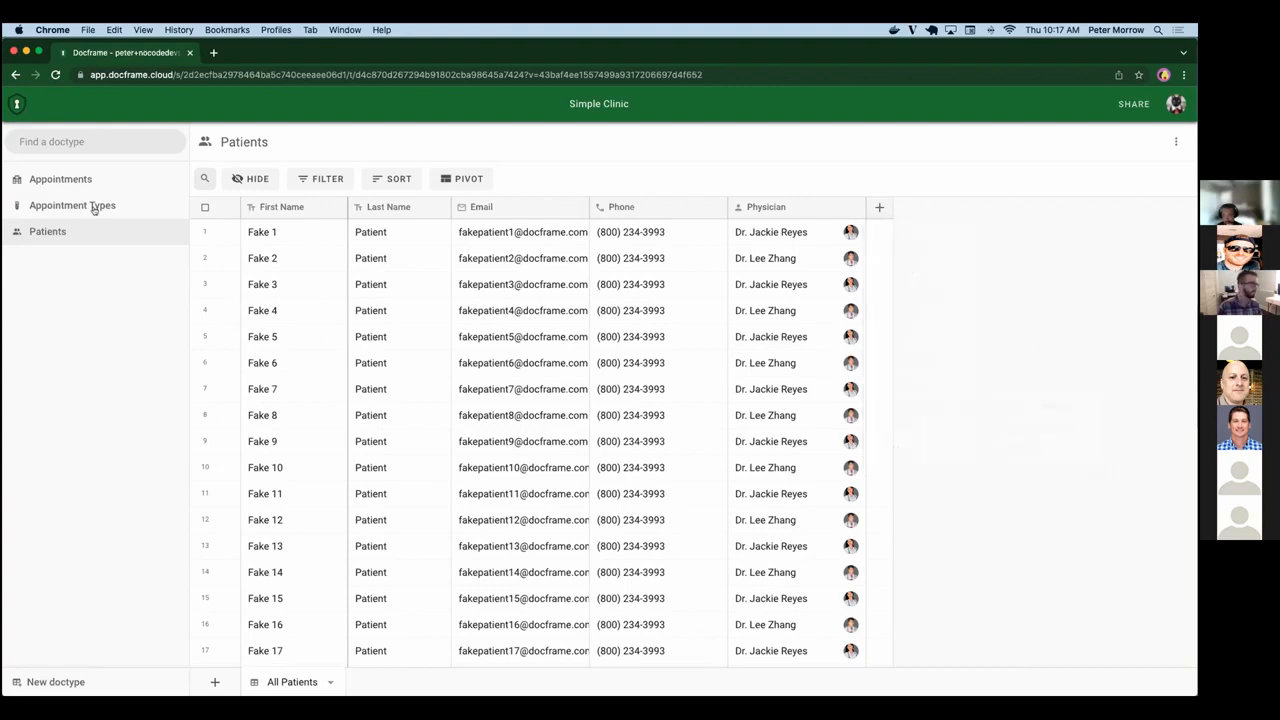
Add a related link field to Appointments that points to the Patient doctype, keeping the label Patient.
left_click(80, 178)
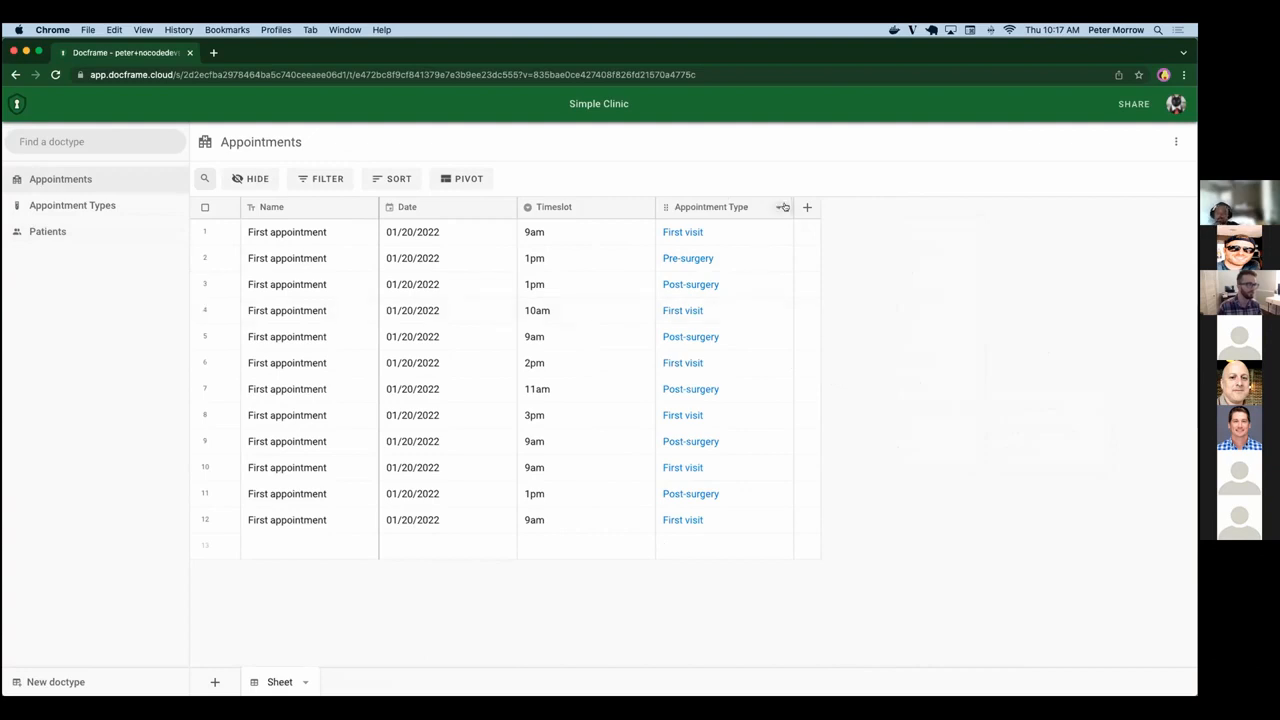
left_click(807, 207)
mouse_move(850, 405)
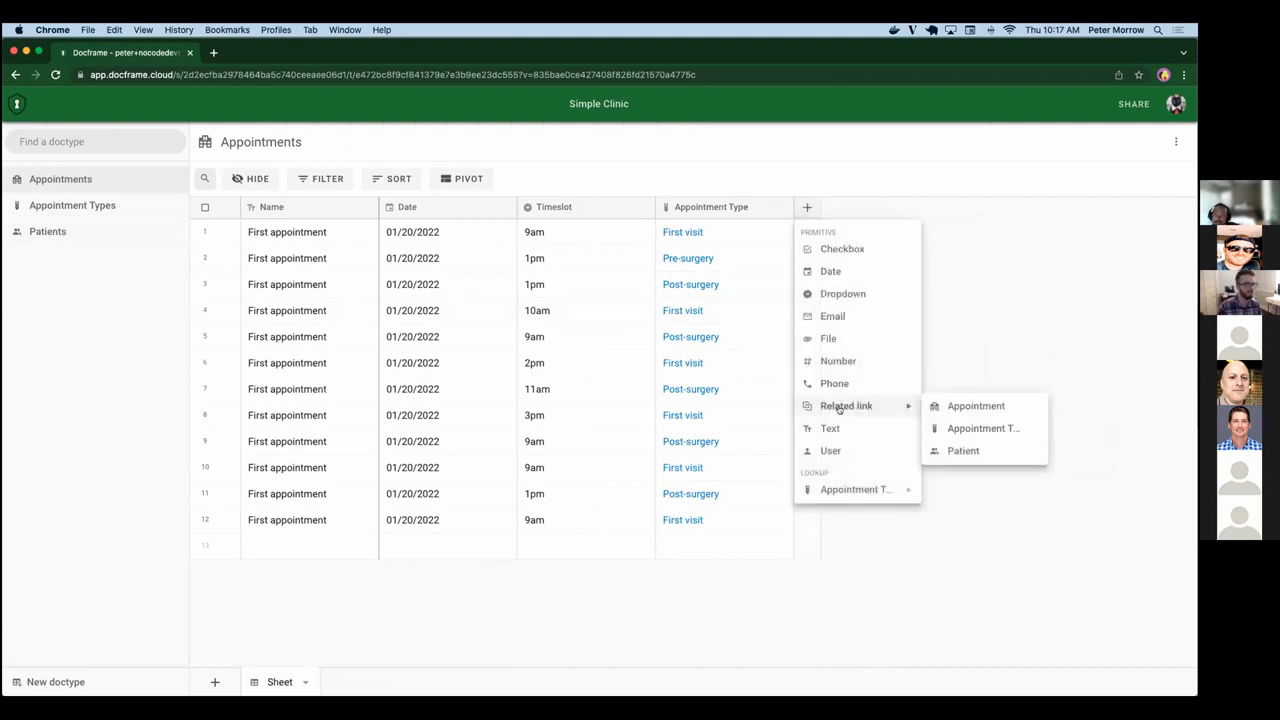
left_click(968, 450)
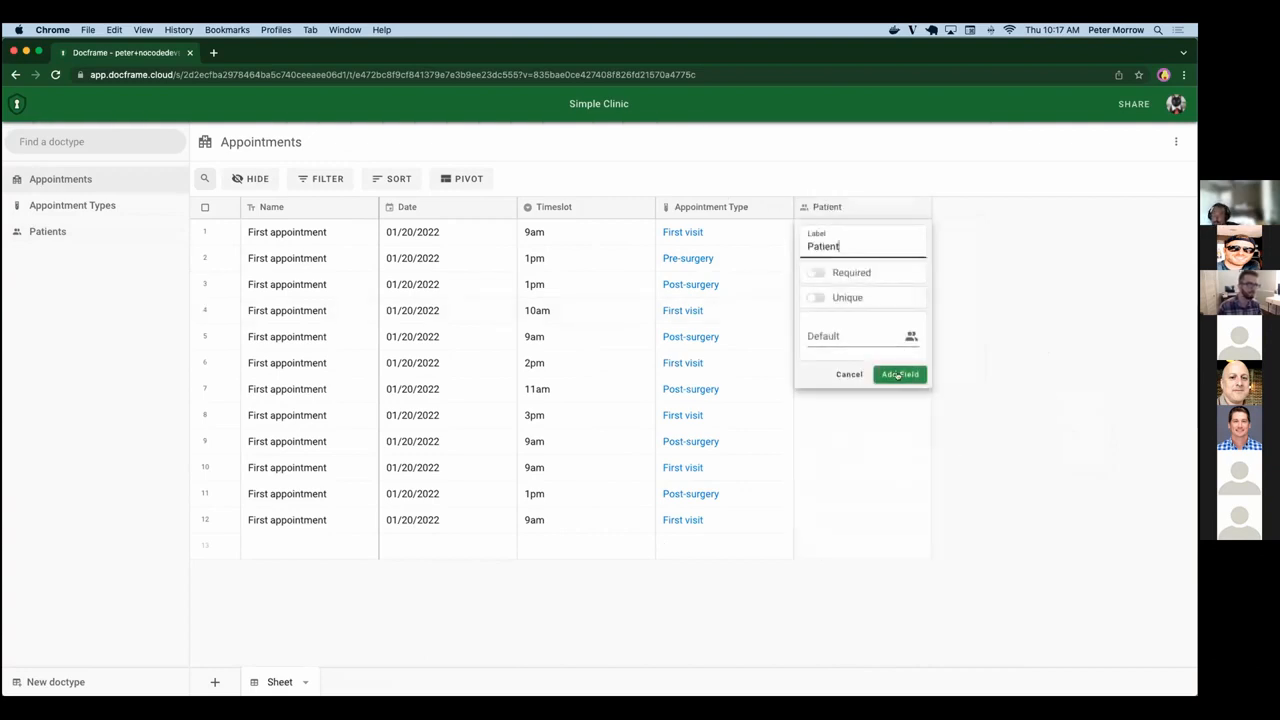
left_click(897, 375)
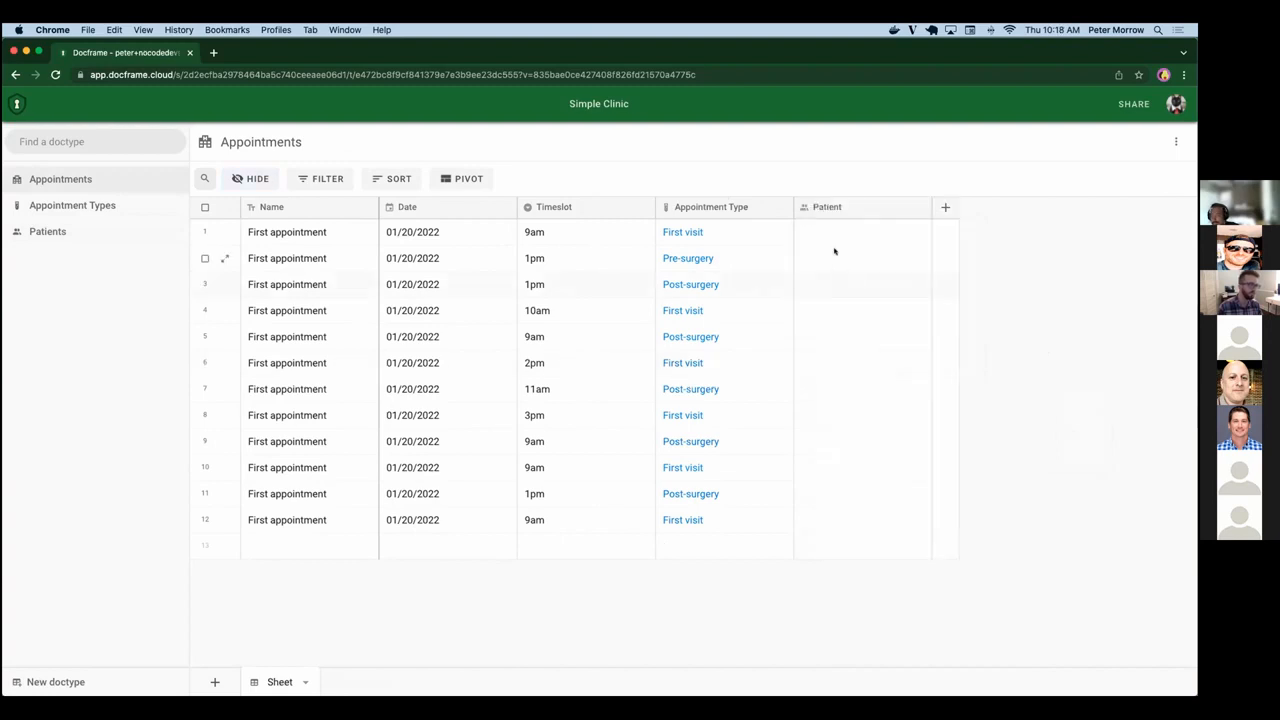
Link the first appointment to patient Fake 31 and the second appointment to patient Fake 32.
left_click(826, 228)
left_click(826, 228)
left_click(837, 264)
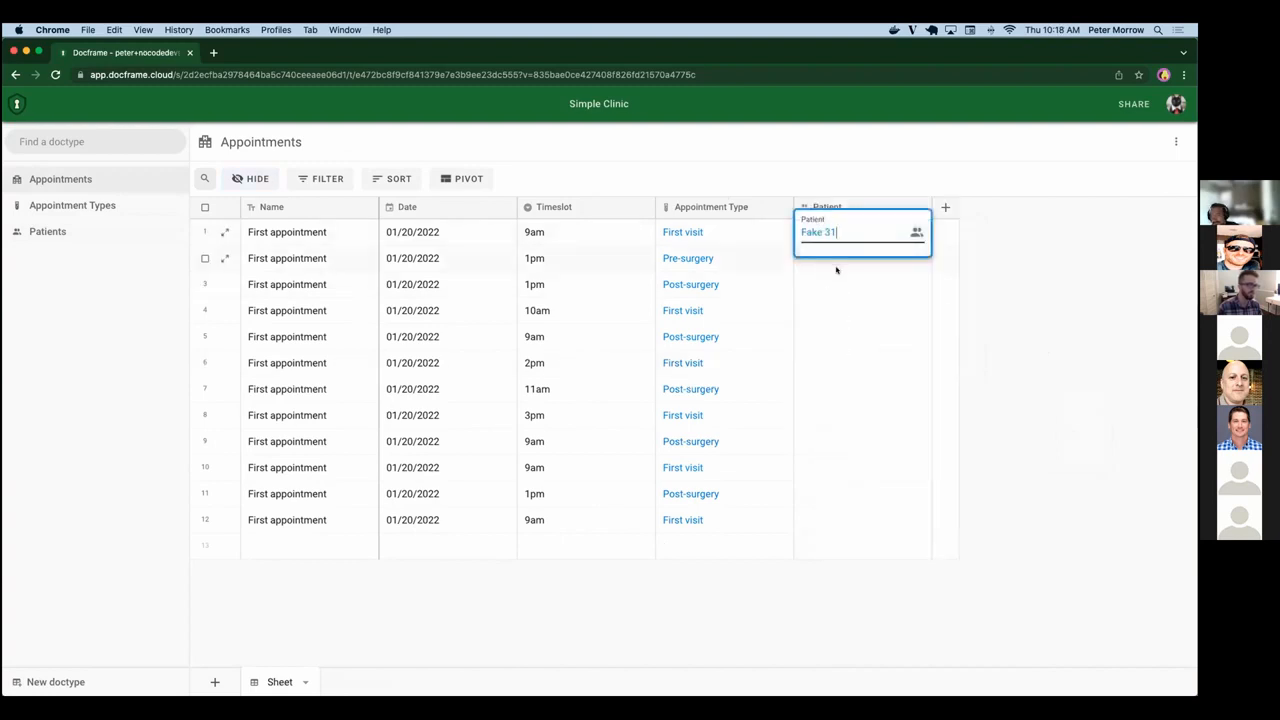
key("Return")
key("Return")
key("Down")
key("Down")
key("Down")
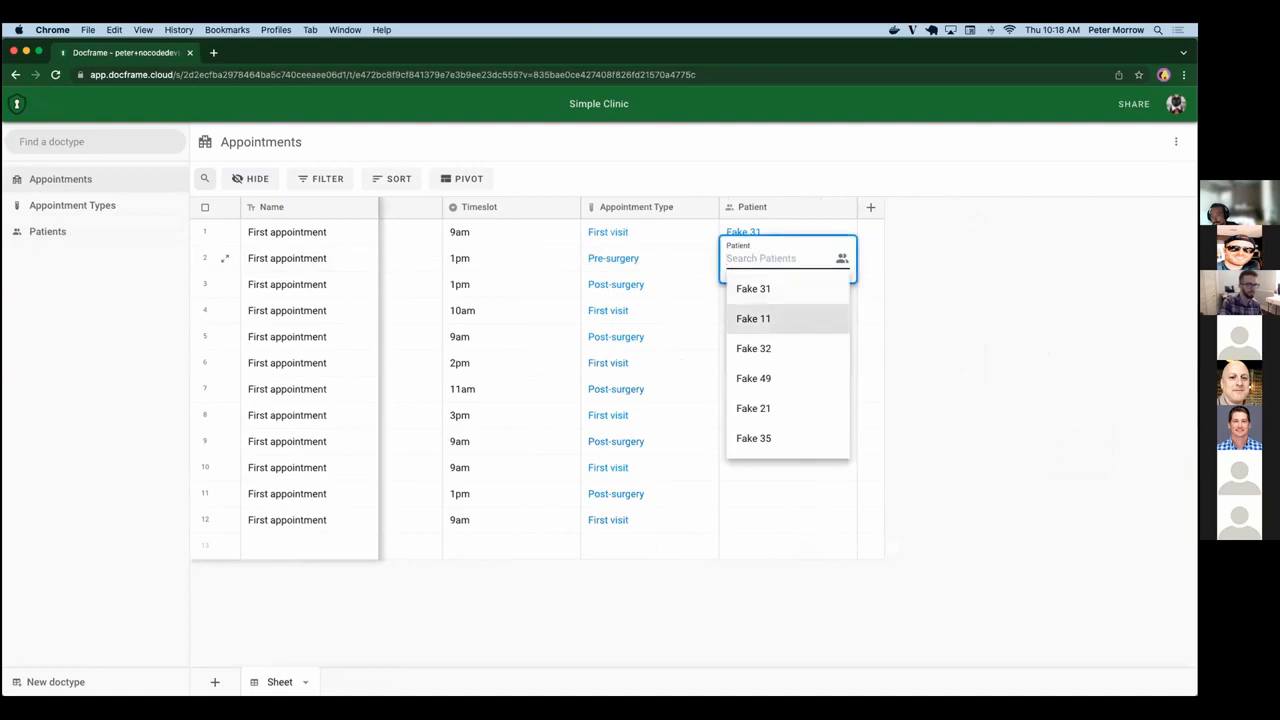
Link the fifth appointment to patient Fake 49 in the Patient column.
key("Return")
key("Down")
key("Down")
key("Return")
key("Down")
key("Down")
key("Down")
key("Down")
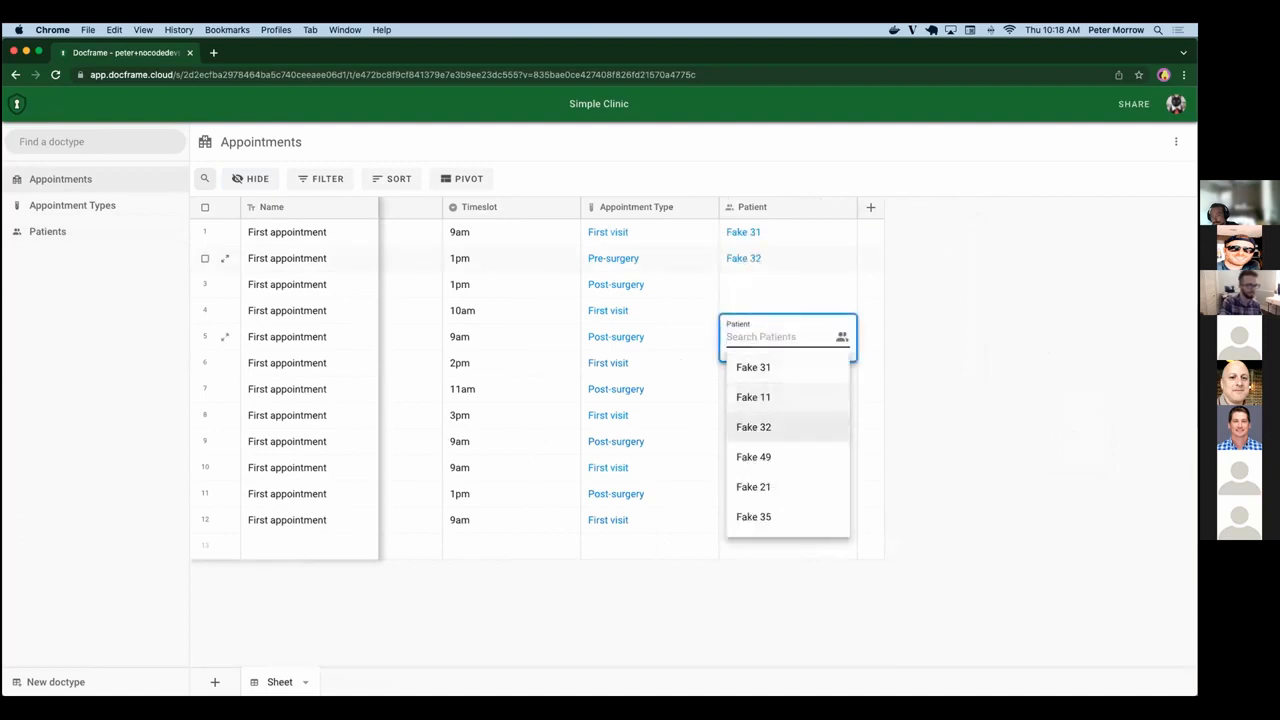
key("Return")
scroll(583, 397, "left", 2)
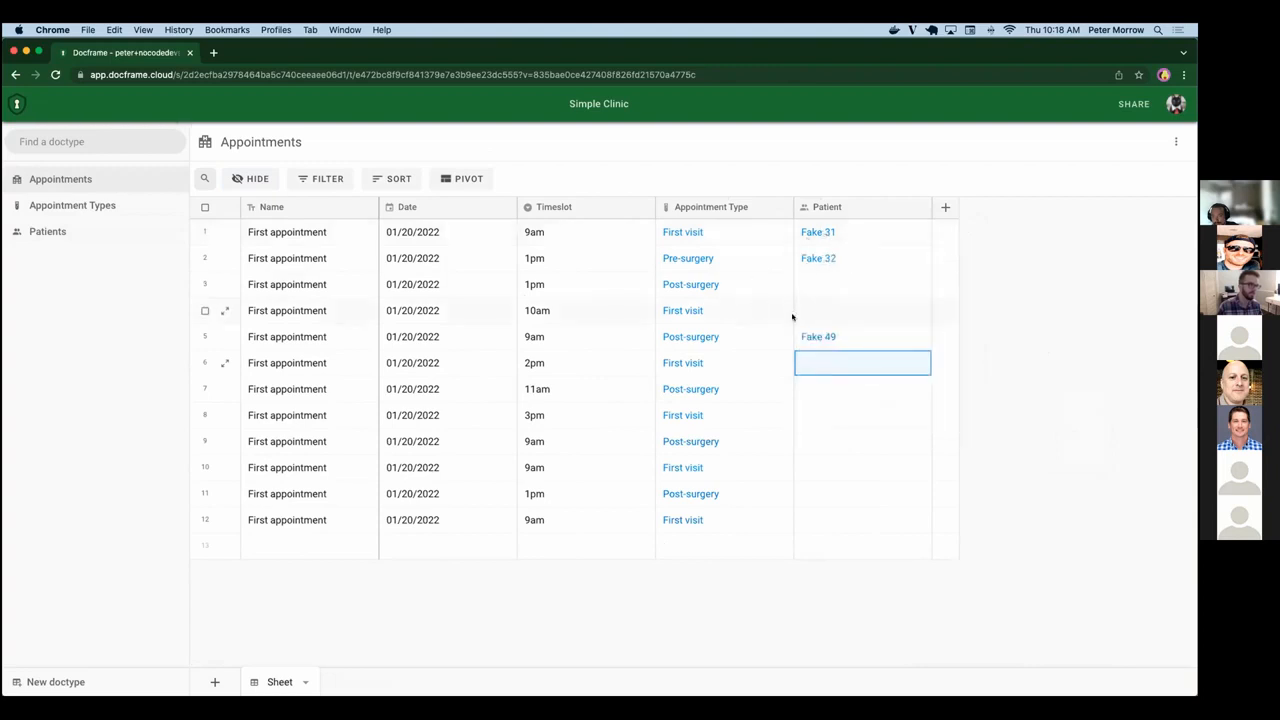
Add a lookup field to Appointments that shows each linked patient's Physician, and save the sheet view.
mouse_move(814, 336)
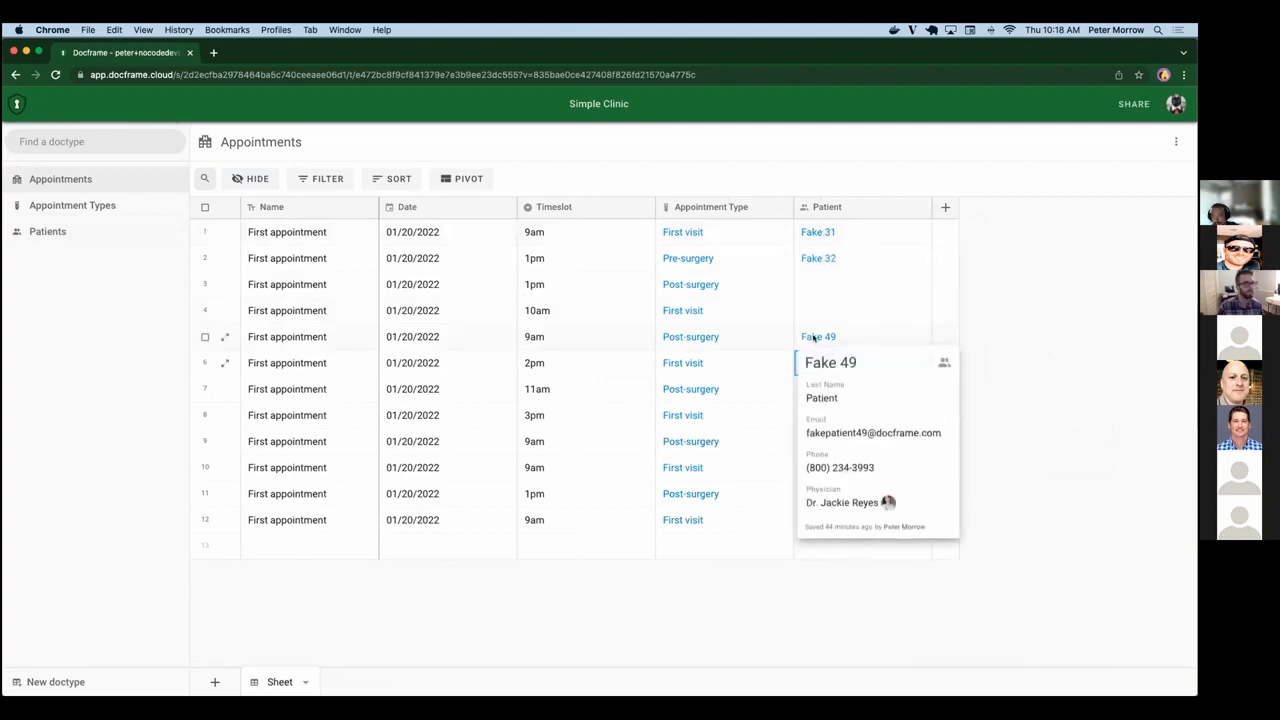
left_click(945, 207)
mouse_move(982, 492)
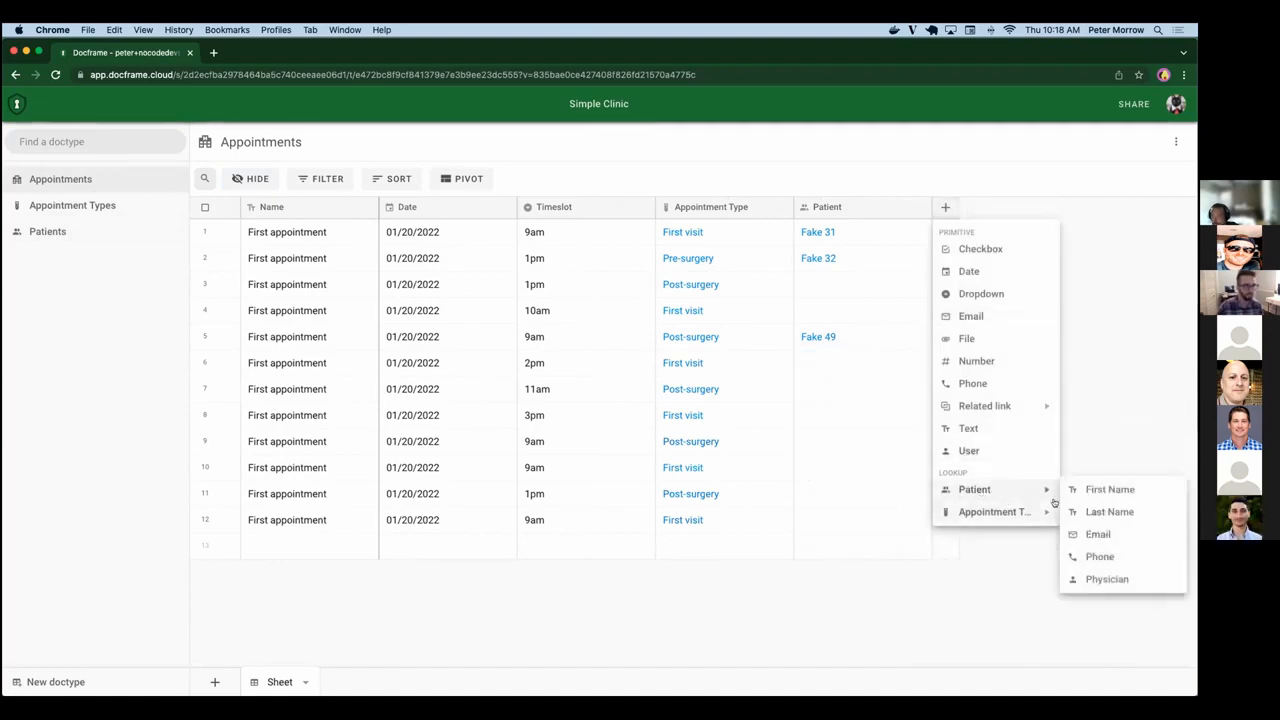
mouse_move(1053, 491)
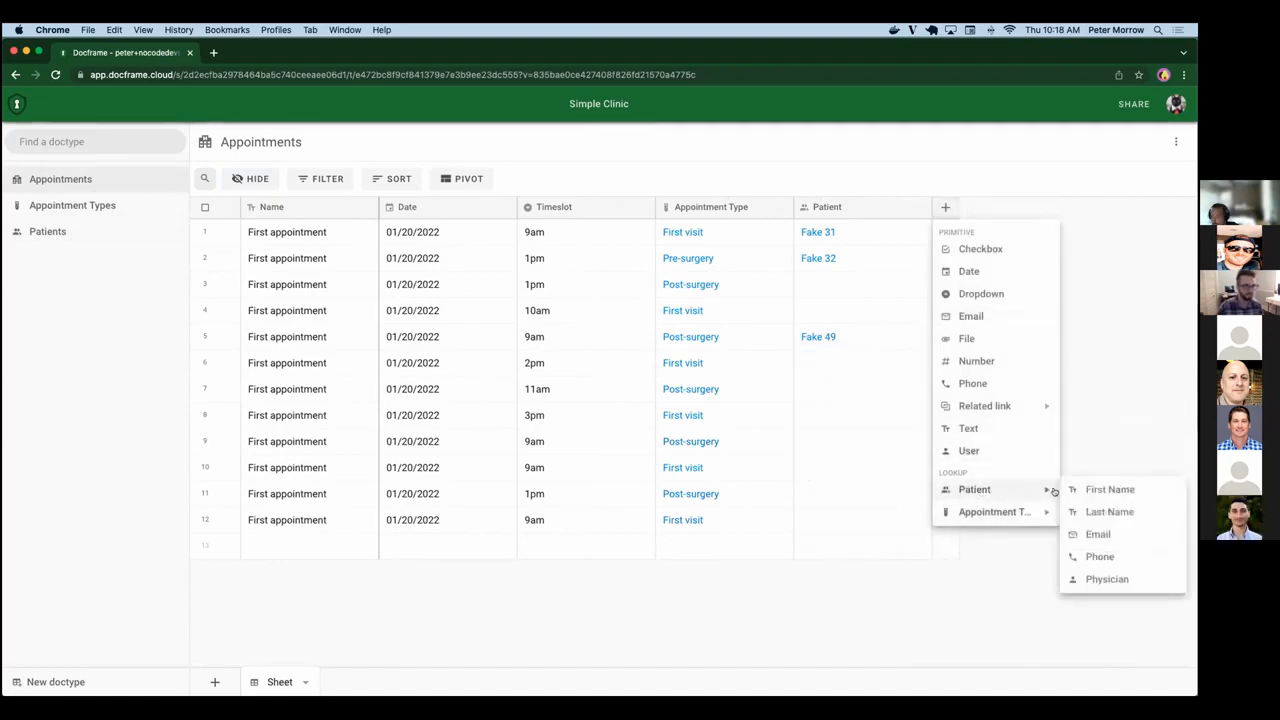
left_click(1112, 577)
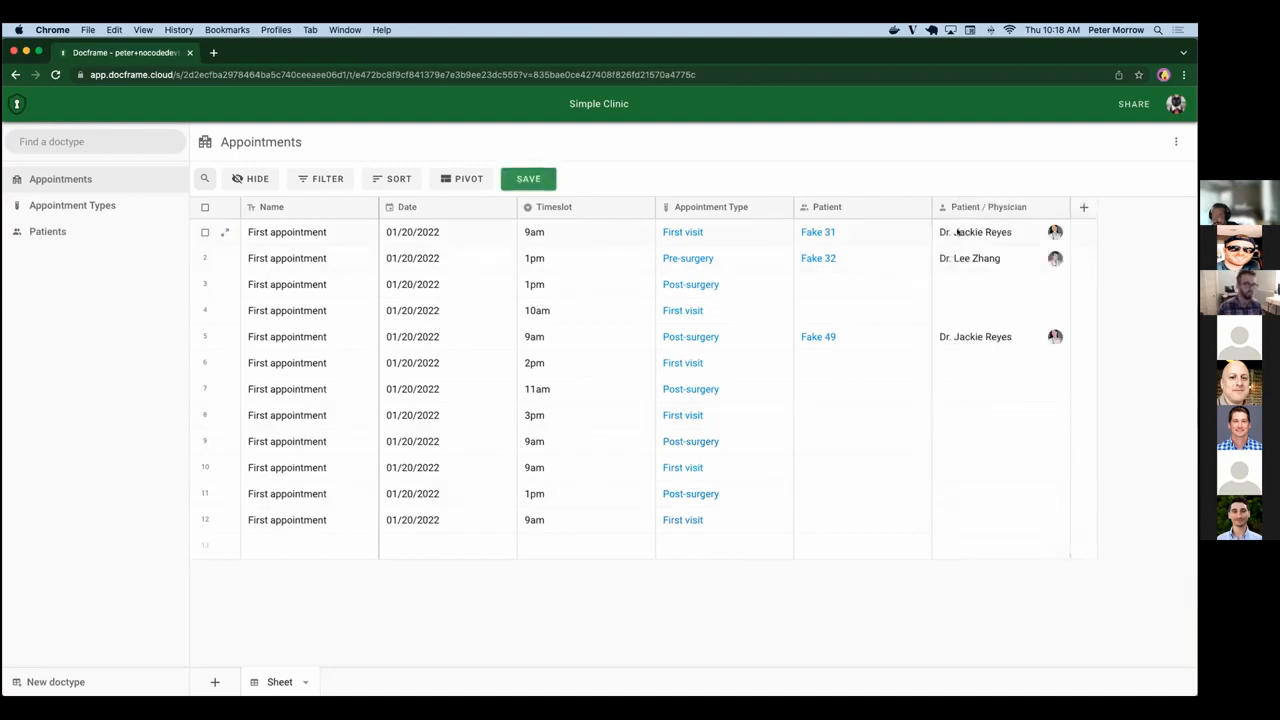
left_click(529, 179)
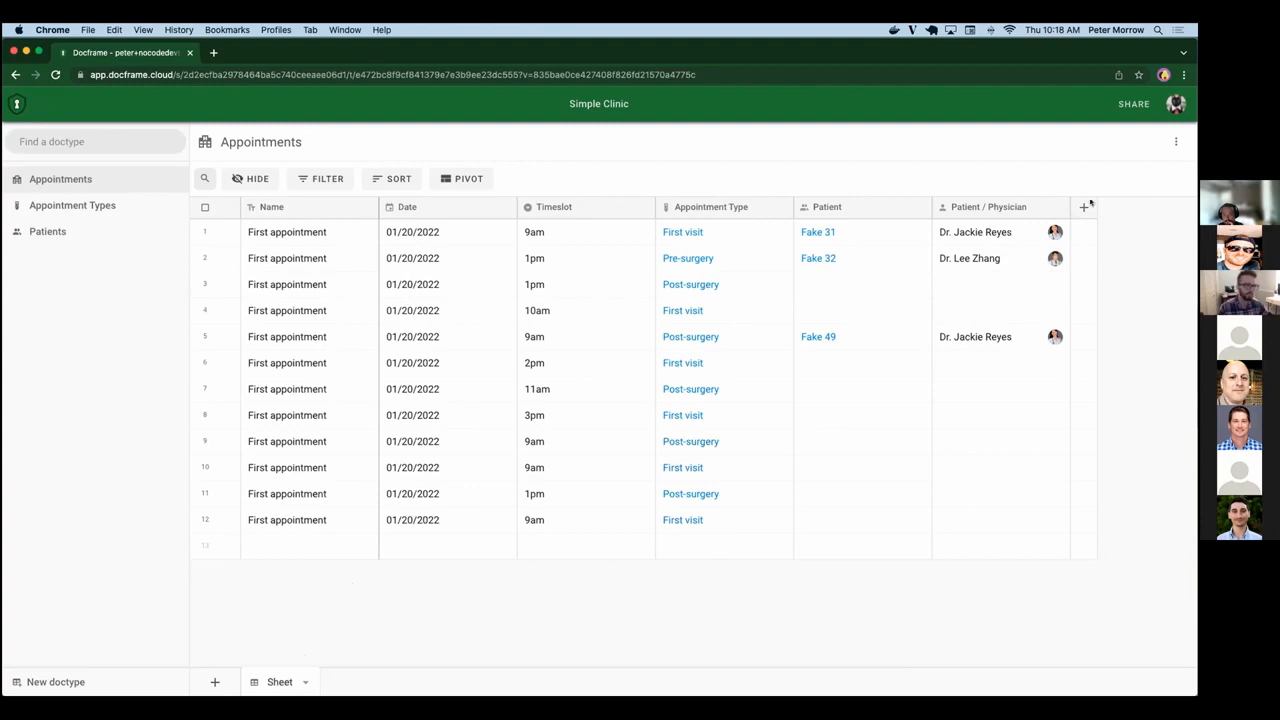
Remove the Patient / Physician lookup column from Appointments and save the sheet view.
left_click(1058, 206)
left_click(1008, 342)
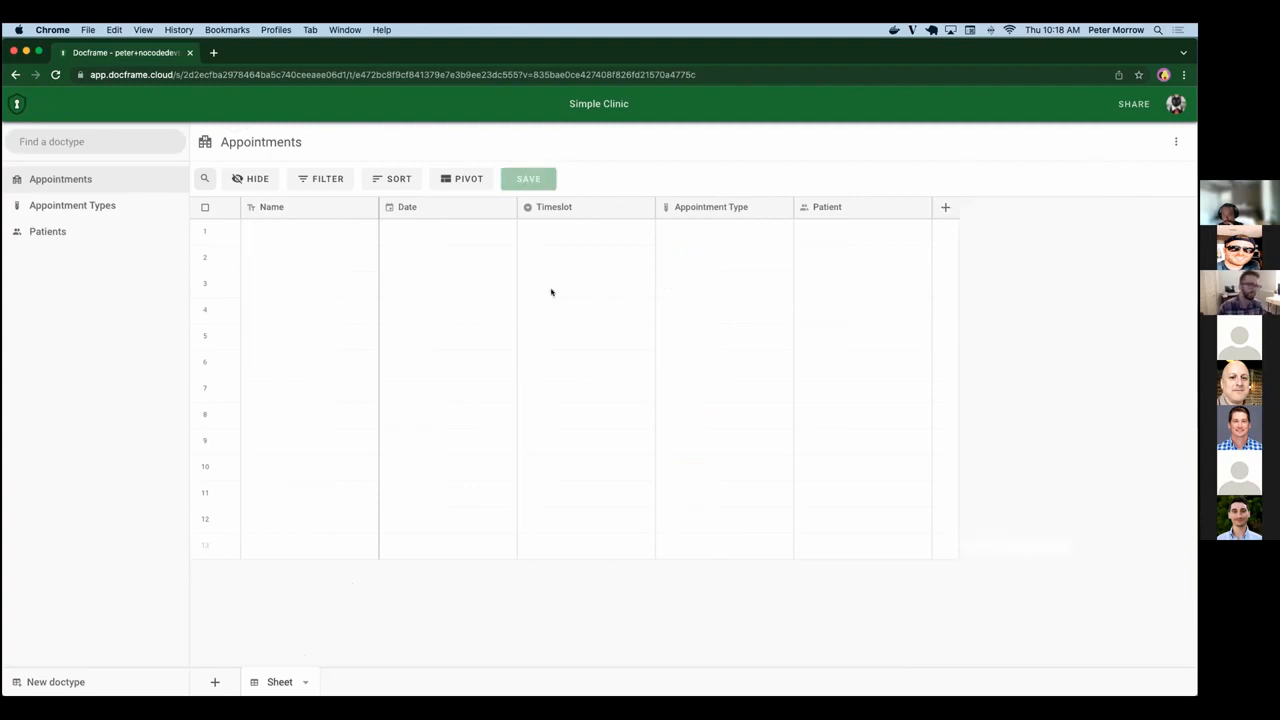
left_click(529, 179)
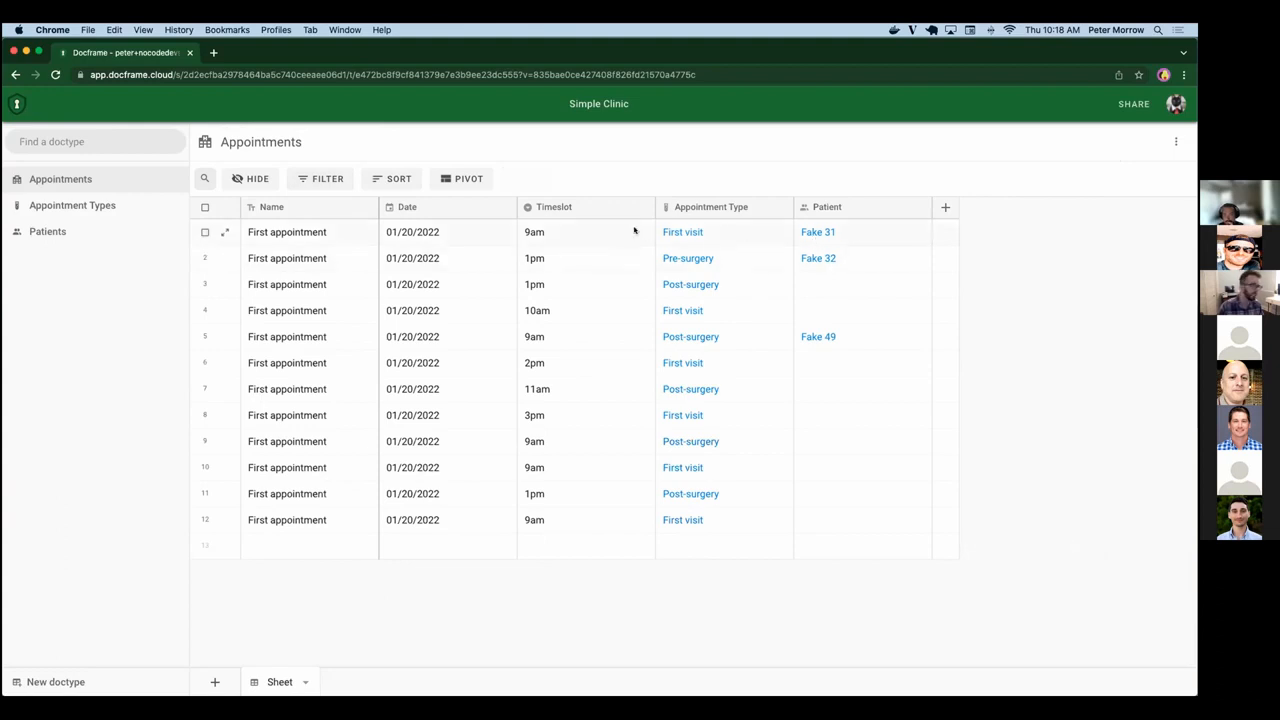
Filter Appointments by Patient / Physician so that it matches the specific physician assigned to patient Fake 31.
mouse_move(828, 233)
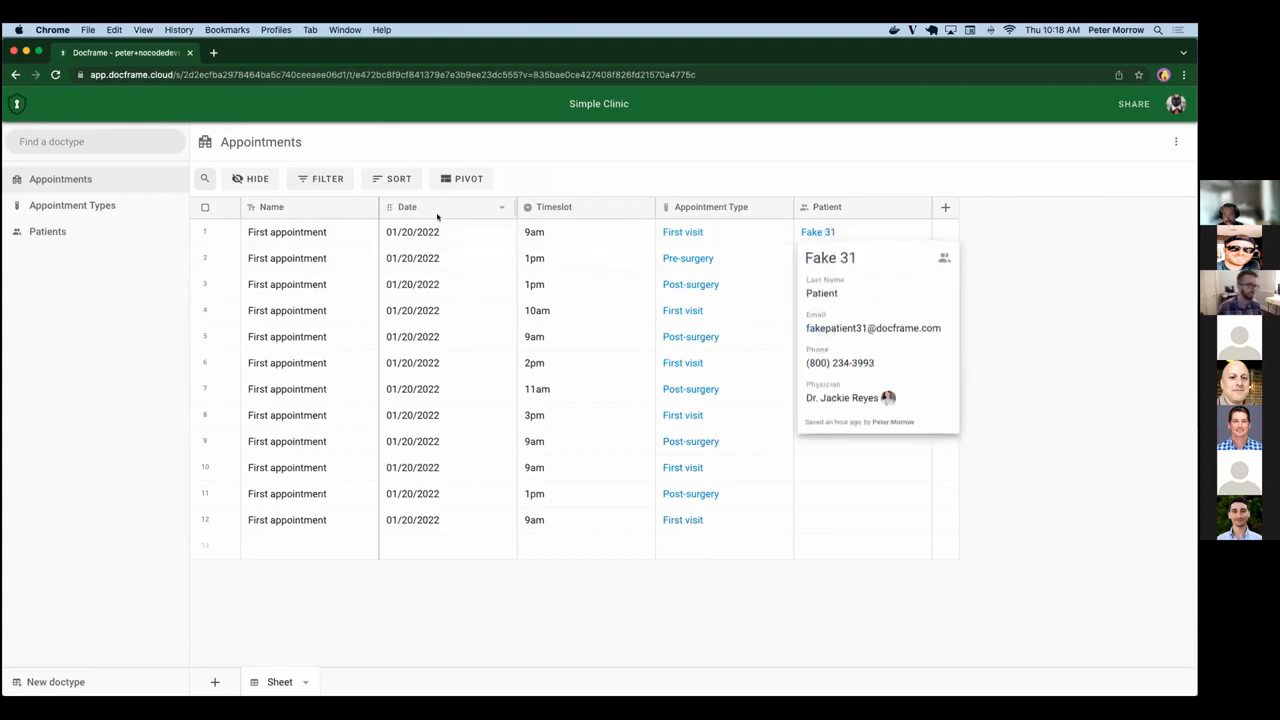
left_click(304, 181)
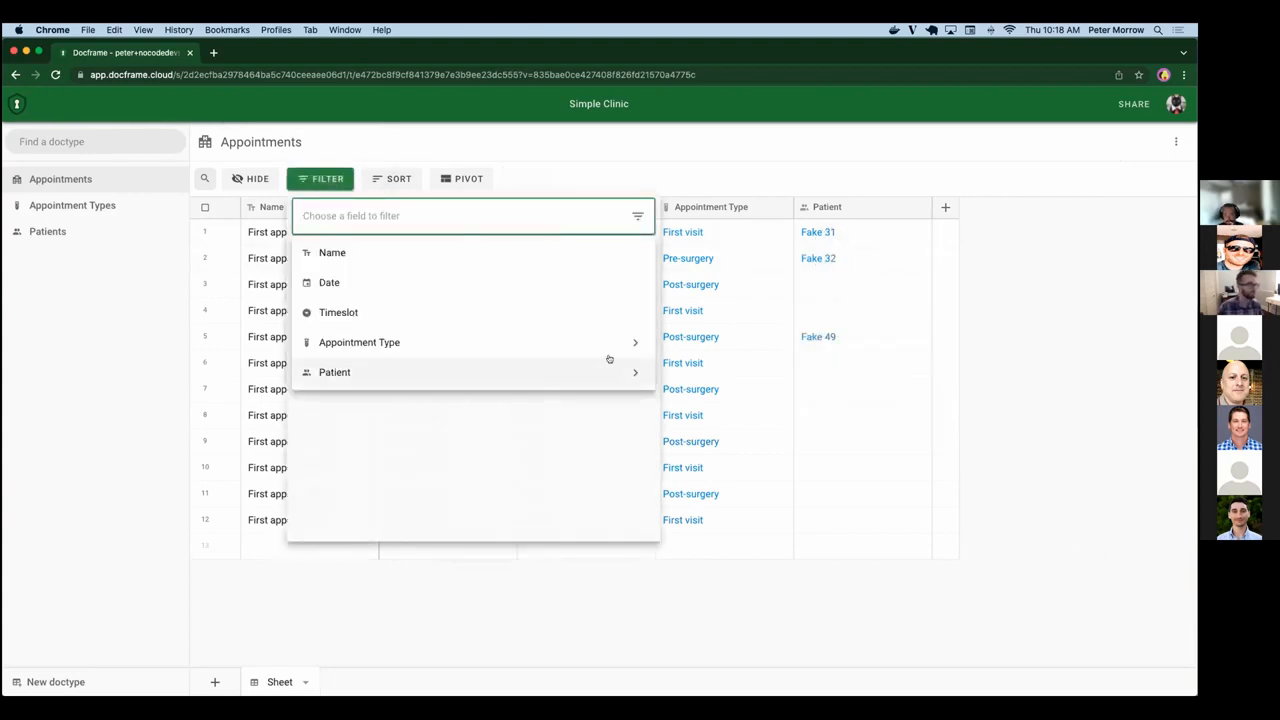
left_click(632, 372)
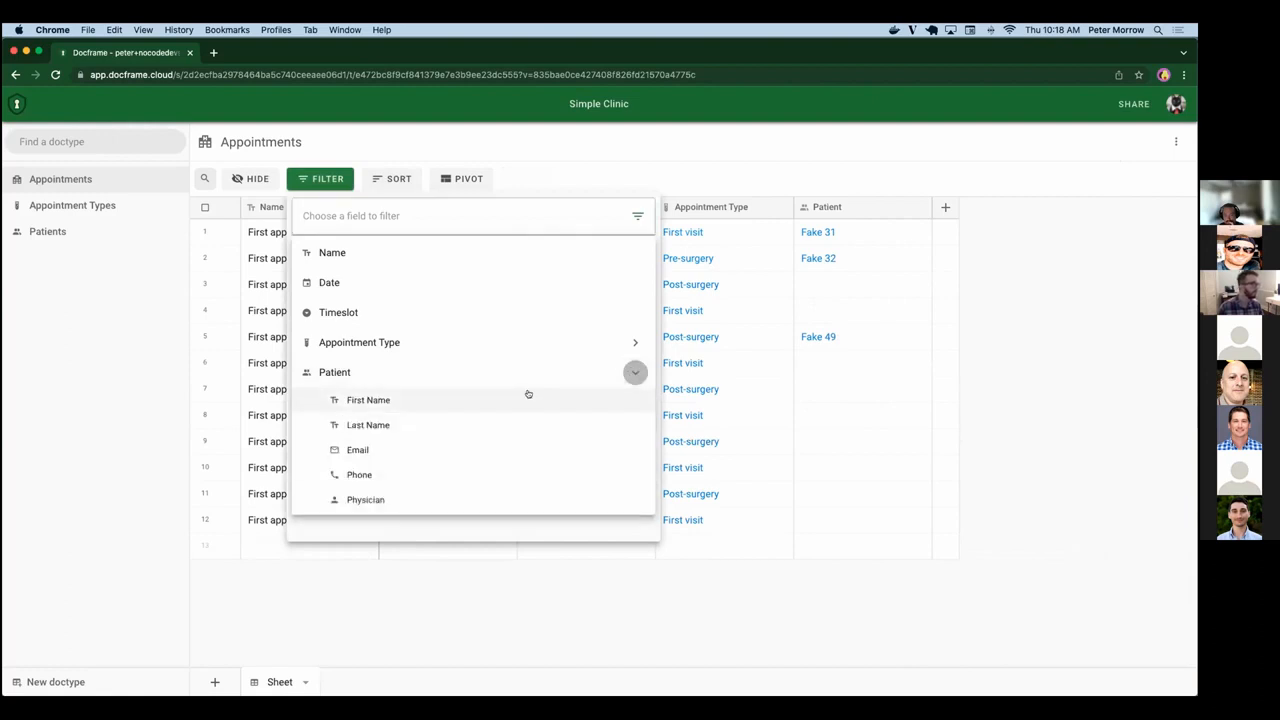
left_click(398, 494)
left_click(528, 287)
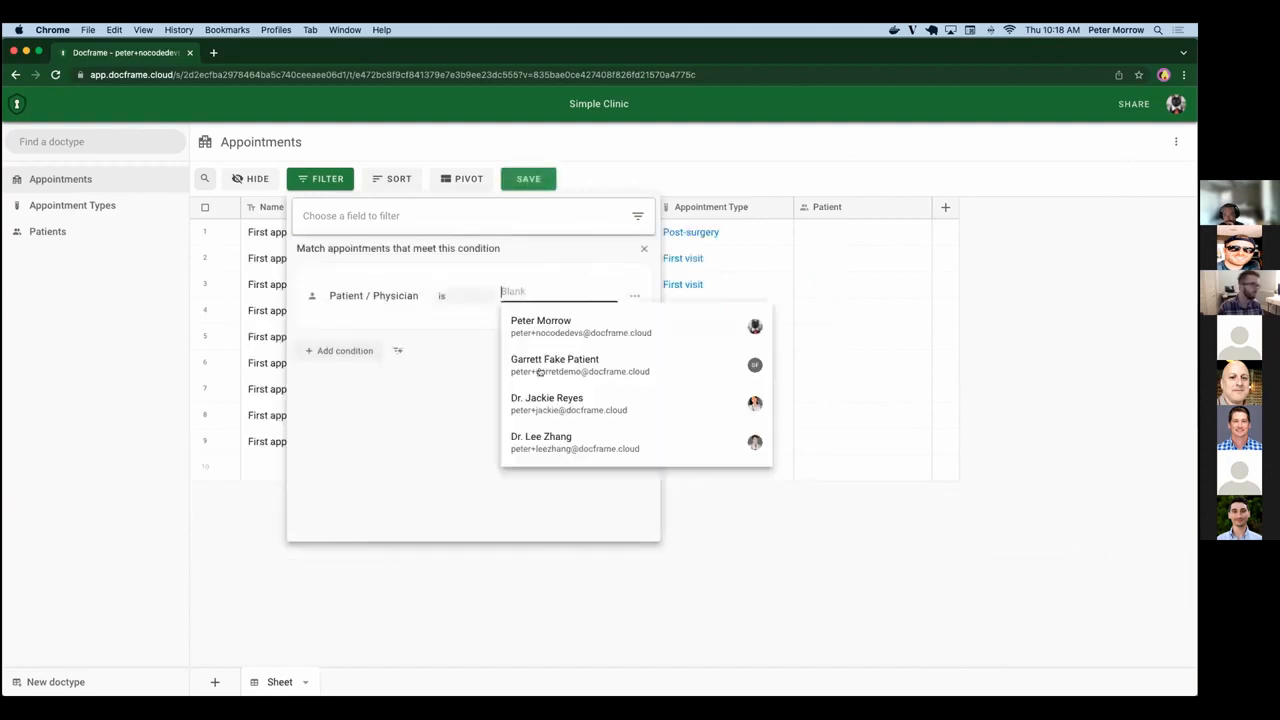
left_click(547, 404)
left_click(823, 151)
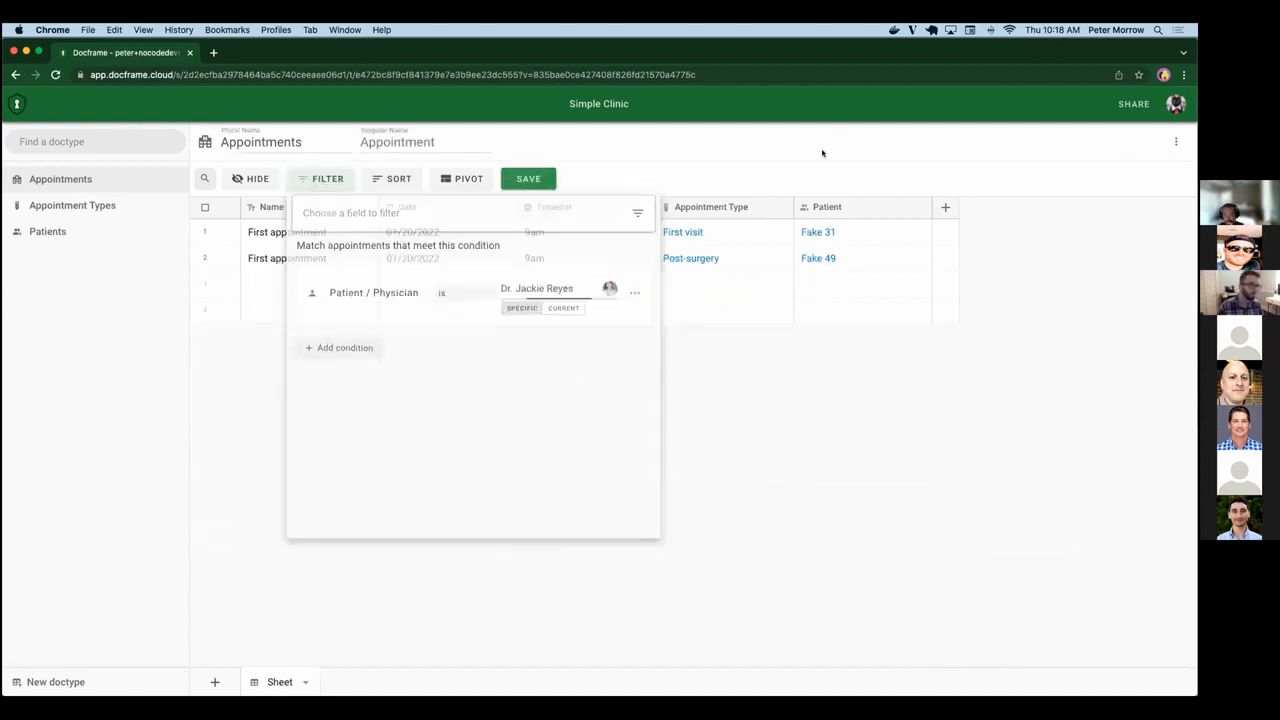
Replace the filter with a Patient / Physician condition matching the specific physician assigned to patient Fake 32.
left_click(327, 178)
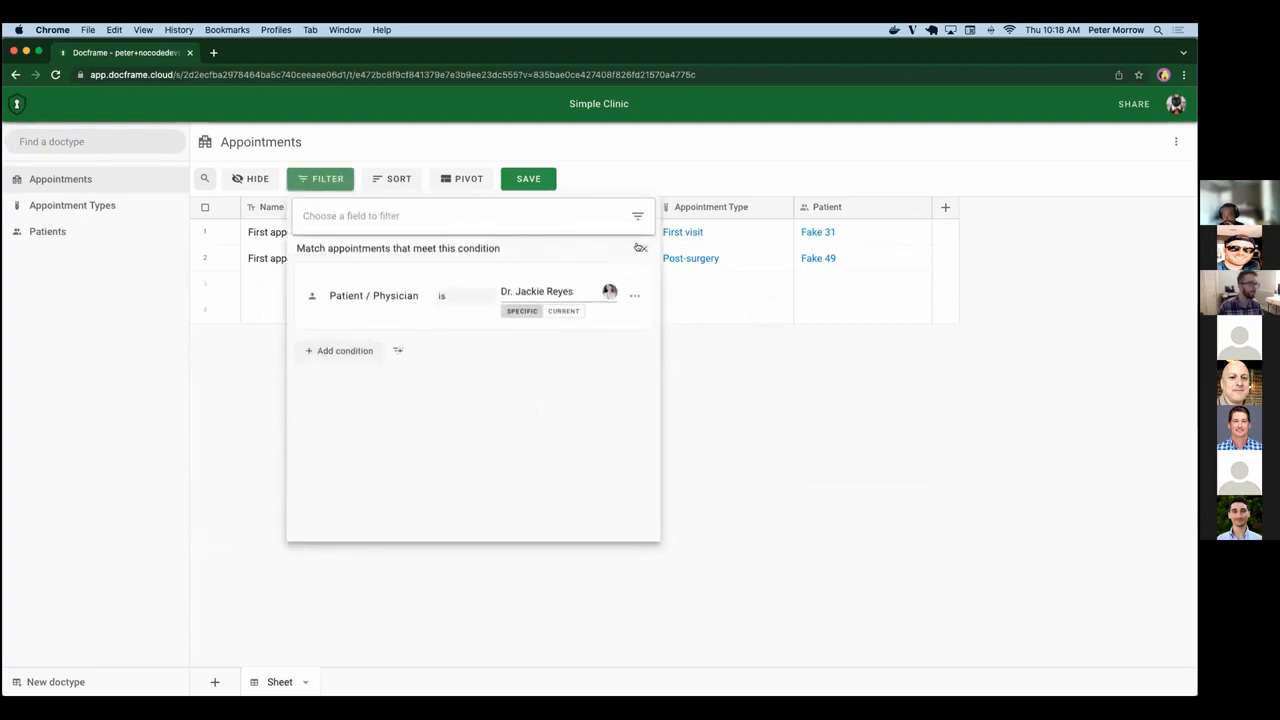
left_click(640, 247)
left_click(364, 215)
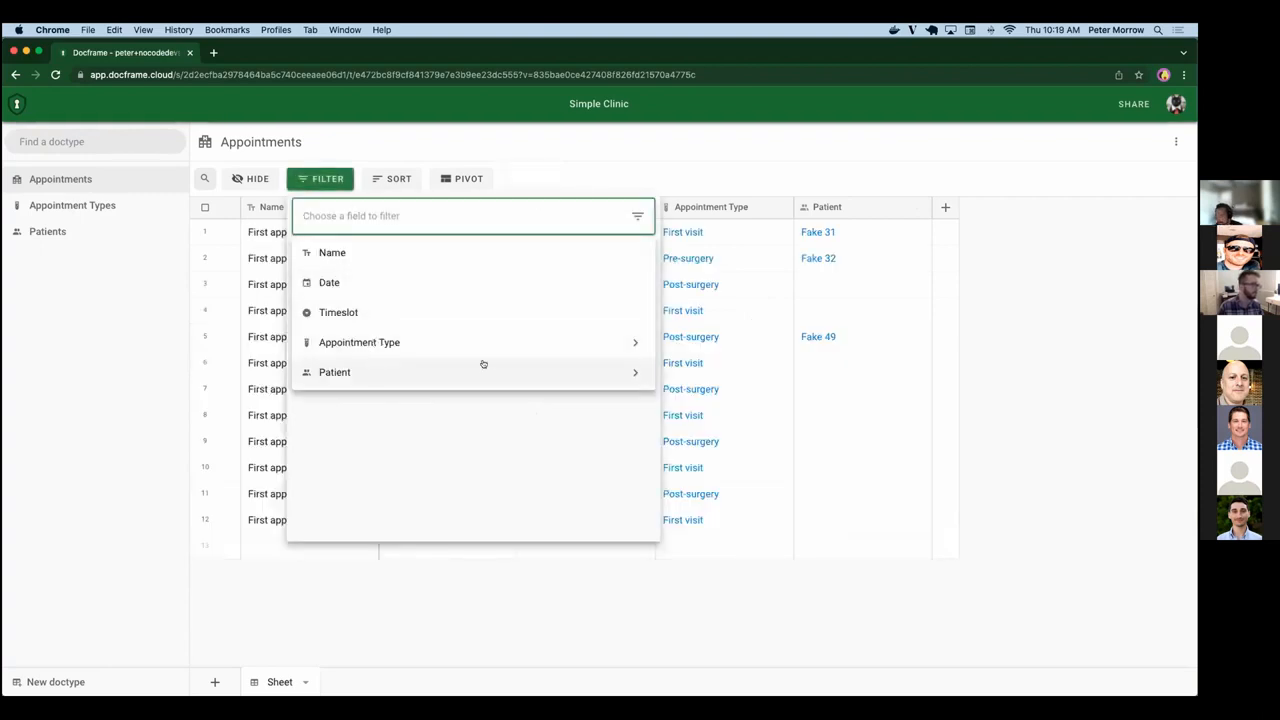
left_click(630, 373)
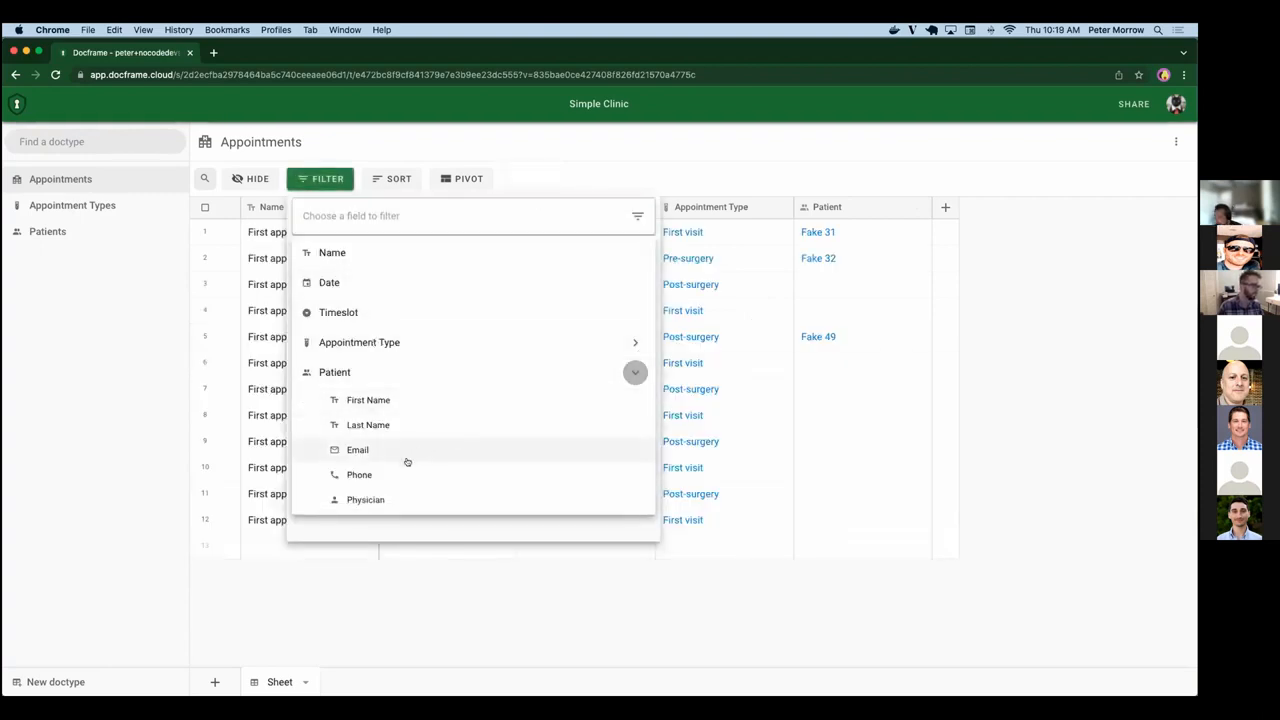
left_click(374, 497)
left_click(542, 296)
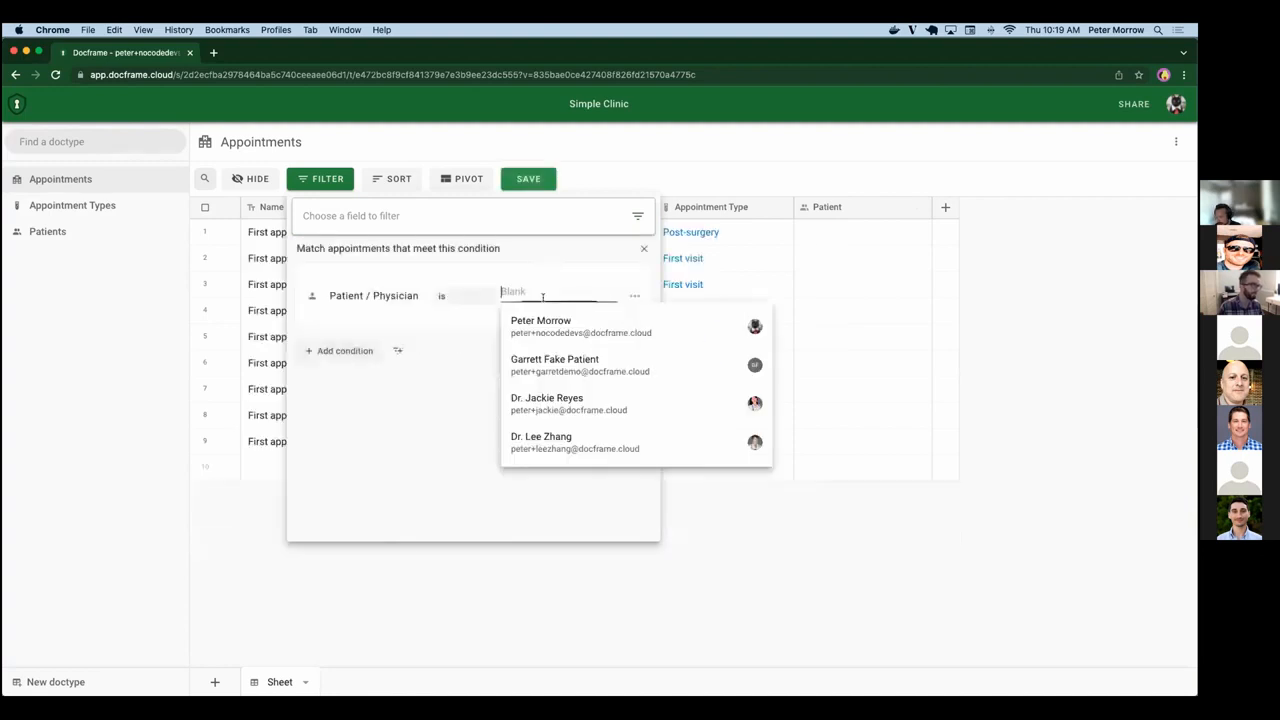
left_click(540, 437)
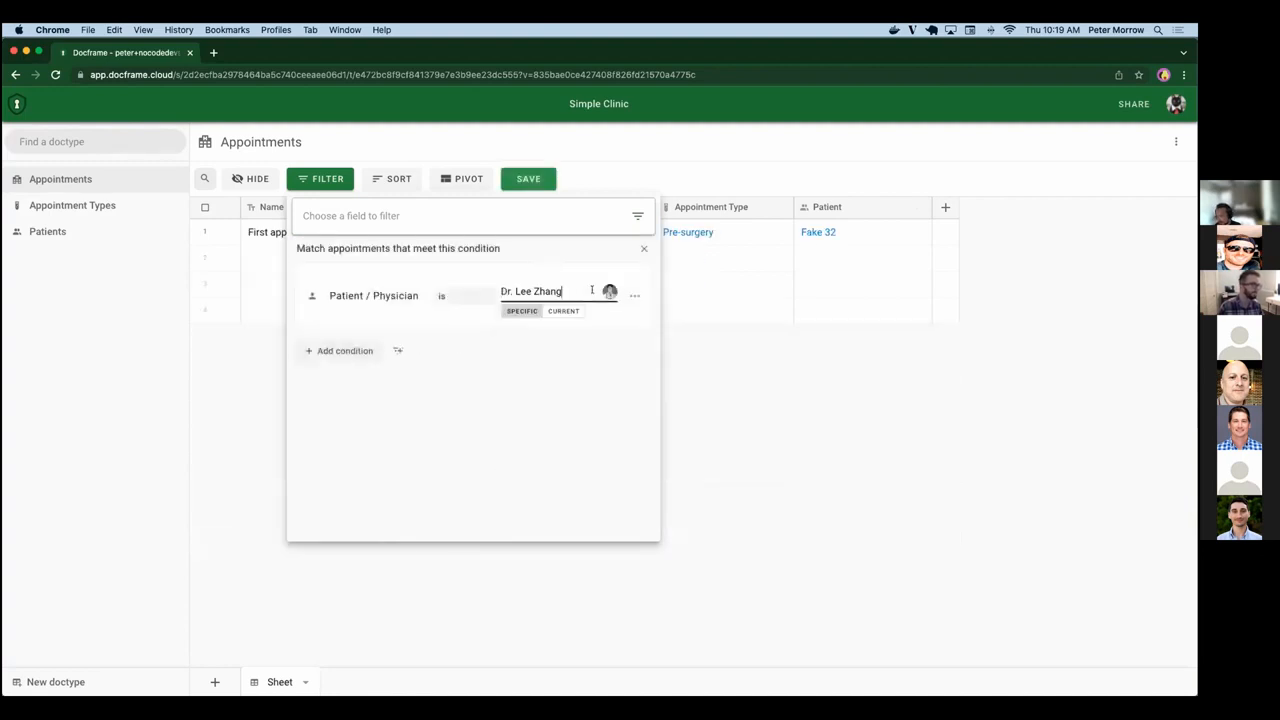
Clear the physician filter and build a new filter with one blank Date condition and two blank Timeslot conditions.
key("BackSpace")
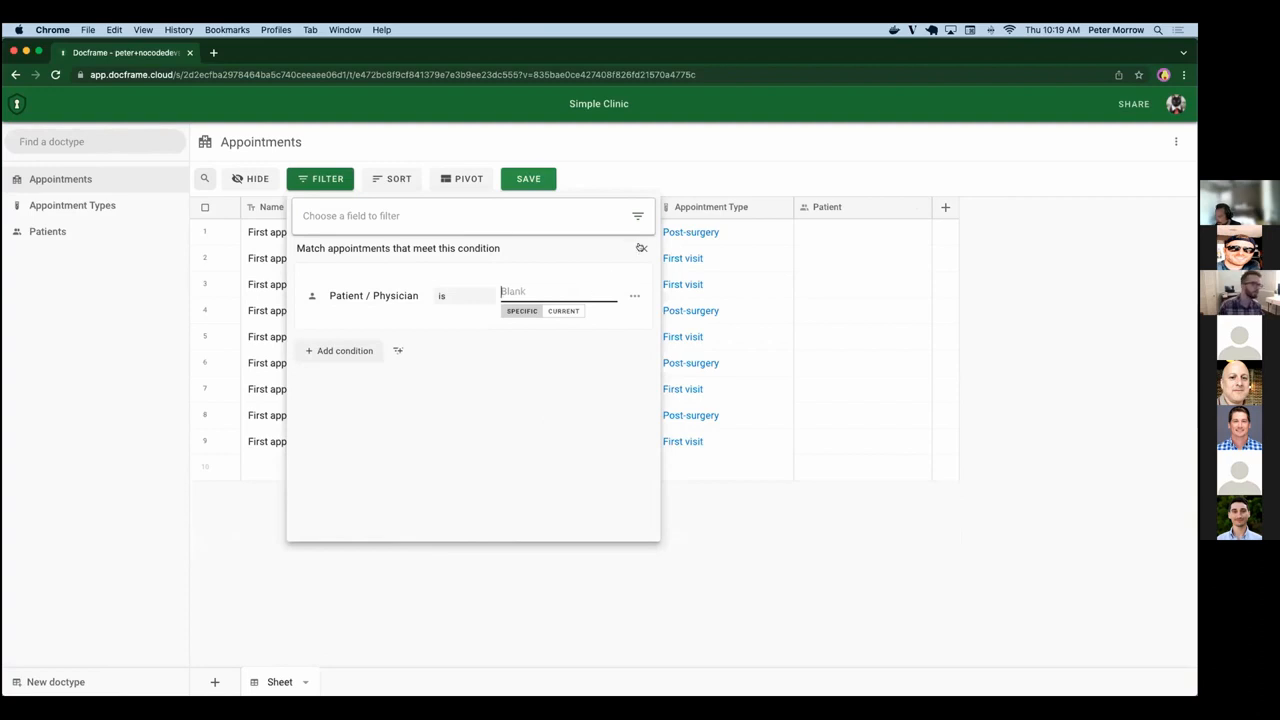
left_click(643, 247)
left_click(506, 215)
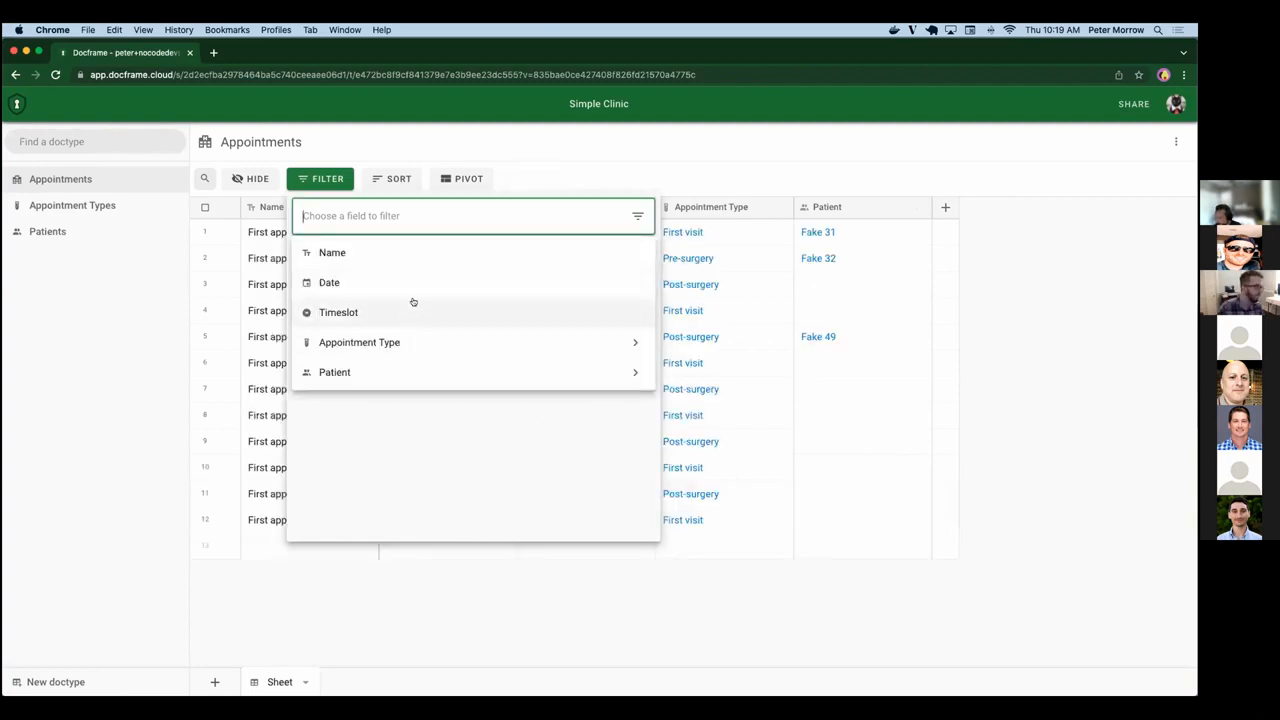
left_click(363, 282)
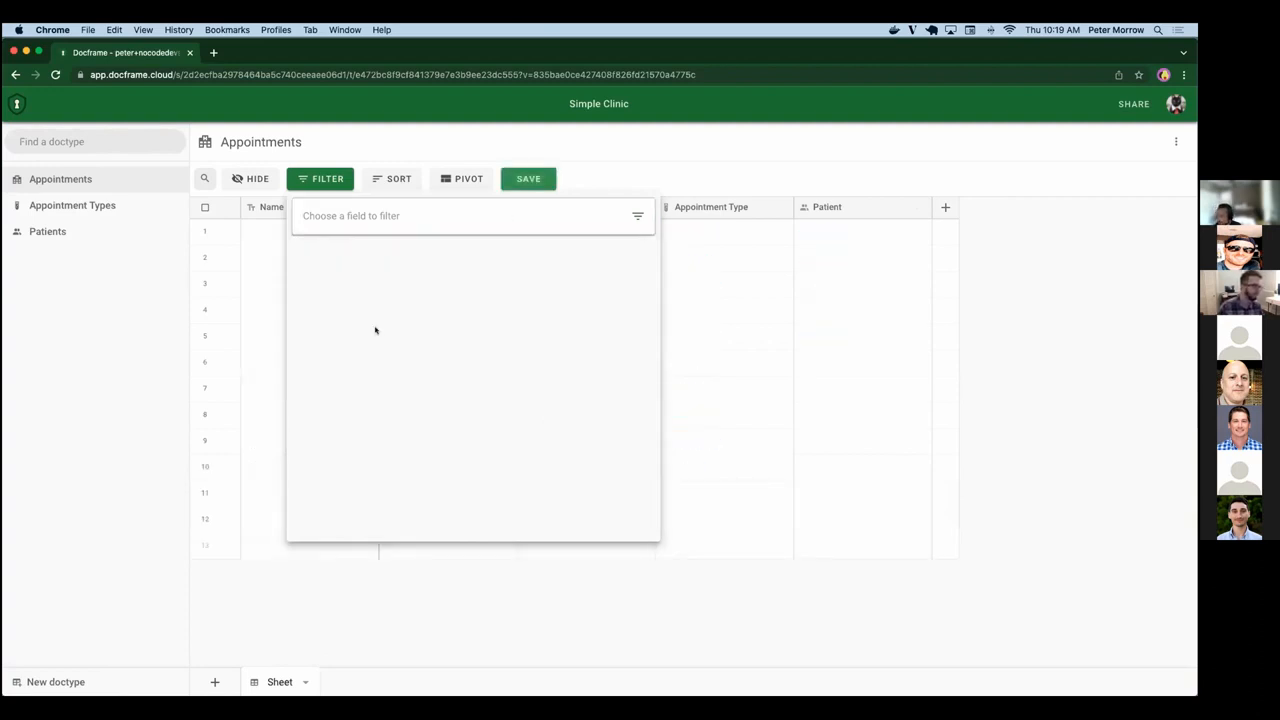
left_click(333, 347)
left_click(340, 311)
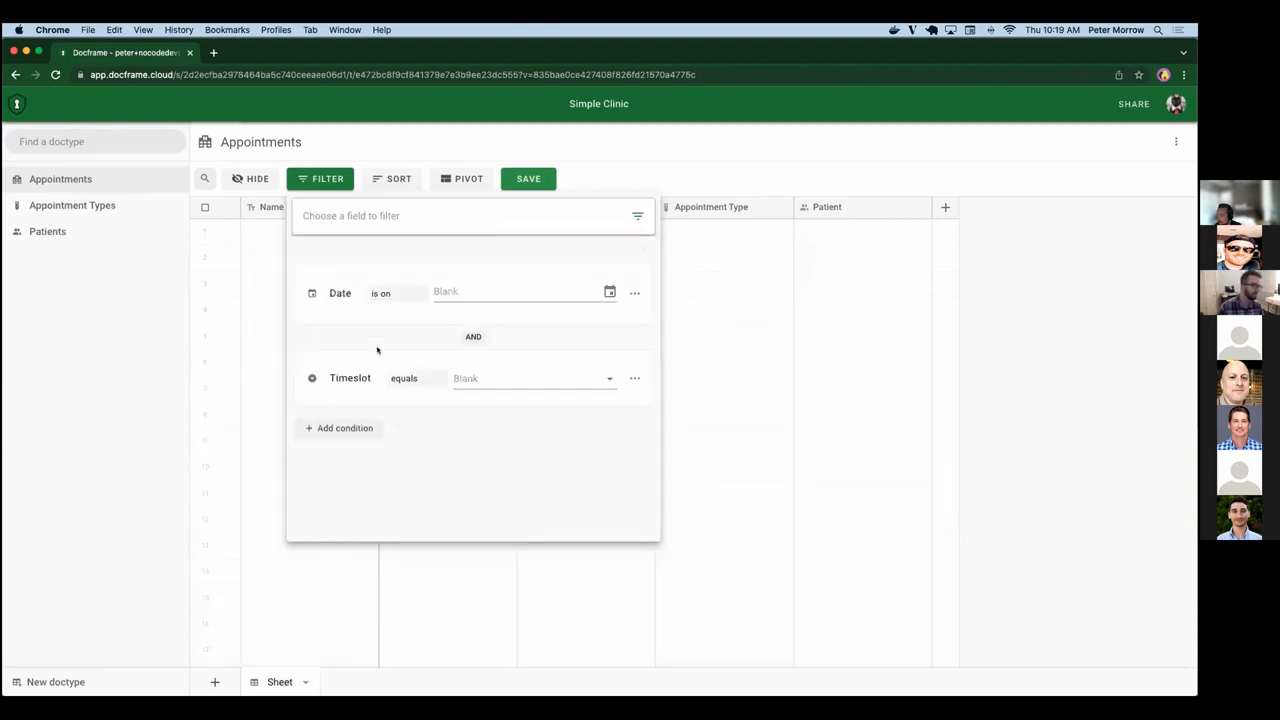
left_click(340, 427)
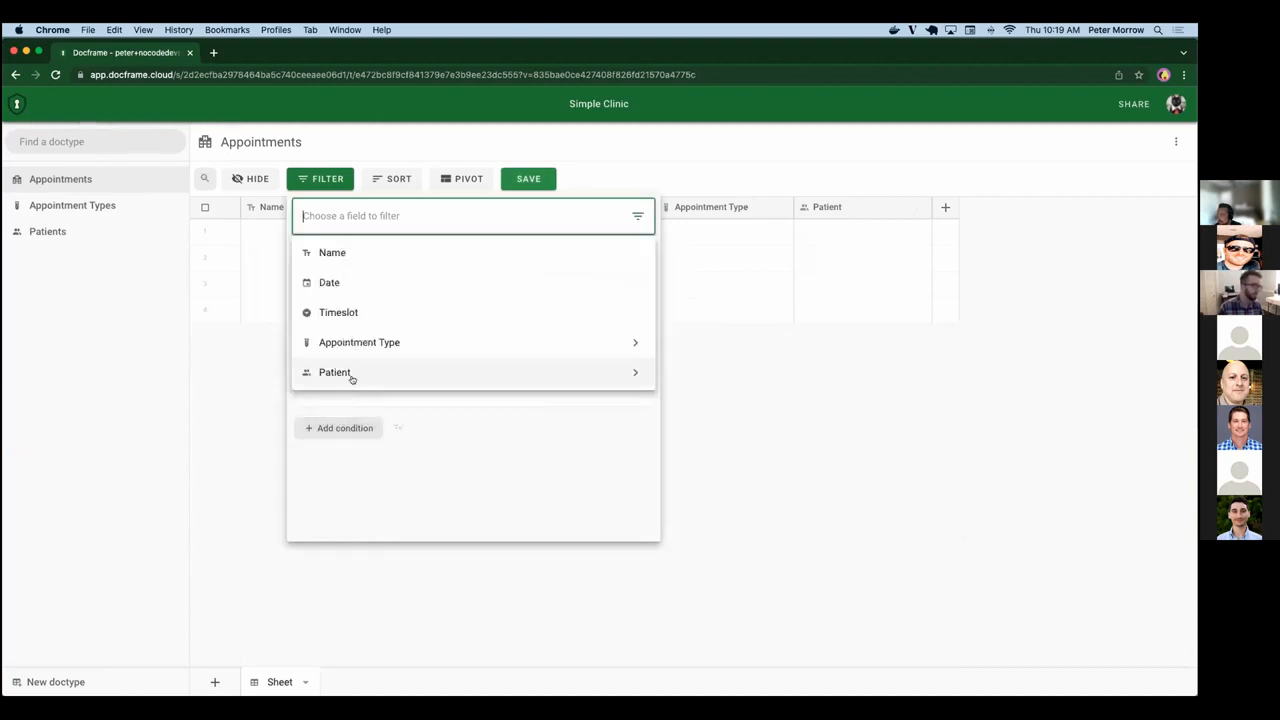
left_click(334, 311)
Add a nested condition group with two blank Timeslot conditions to the filter, and set the group to match any of them.
left_click(398, 509)
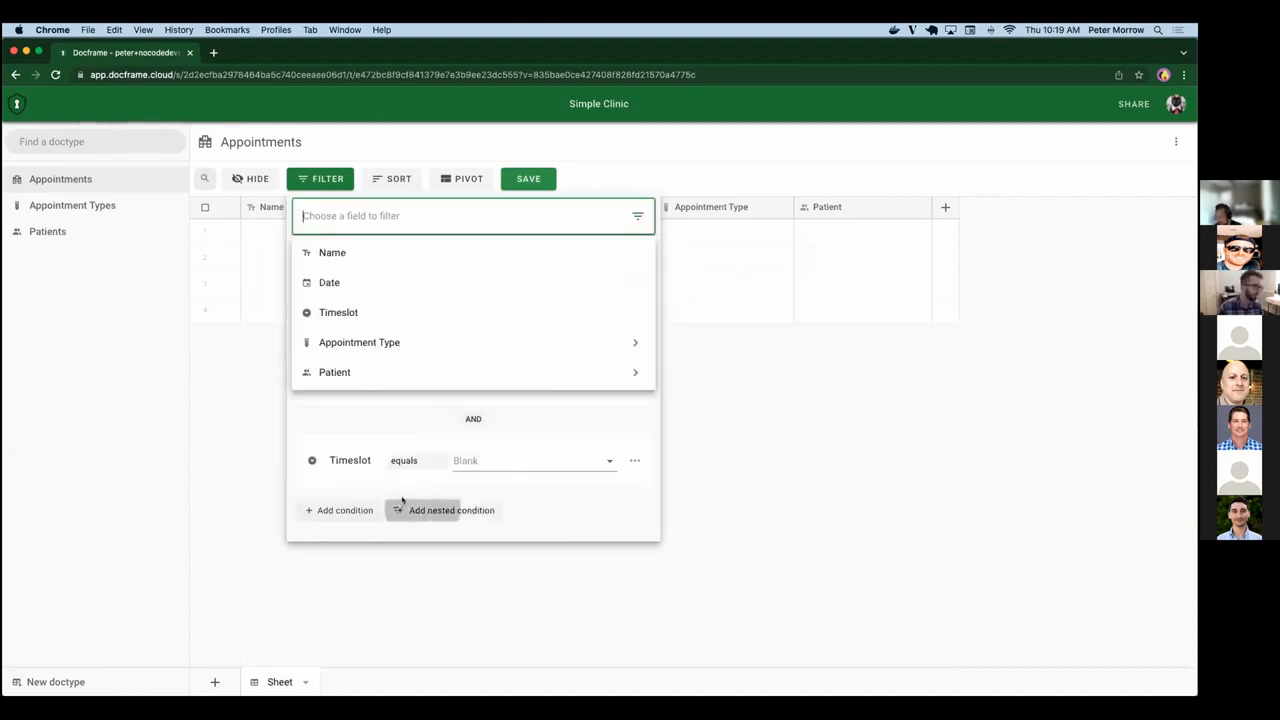
left_click(352, 308)
left_click(386, 480)
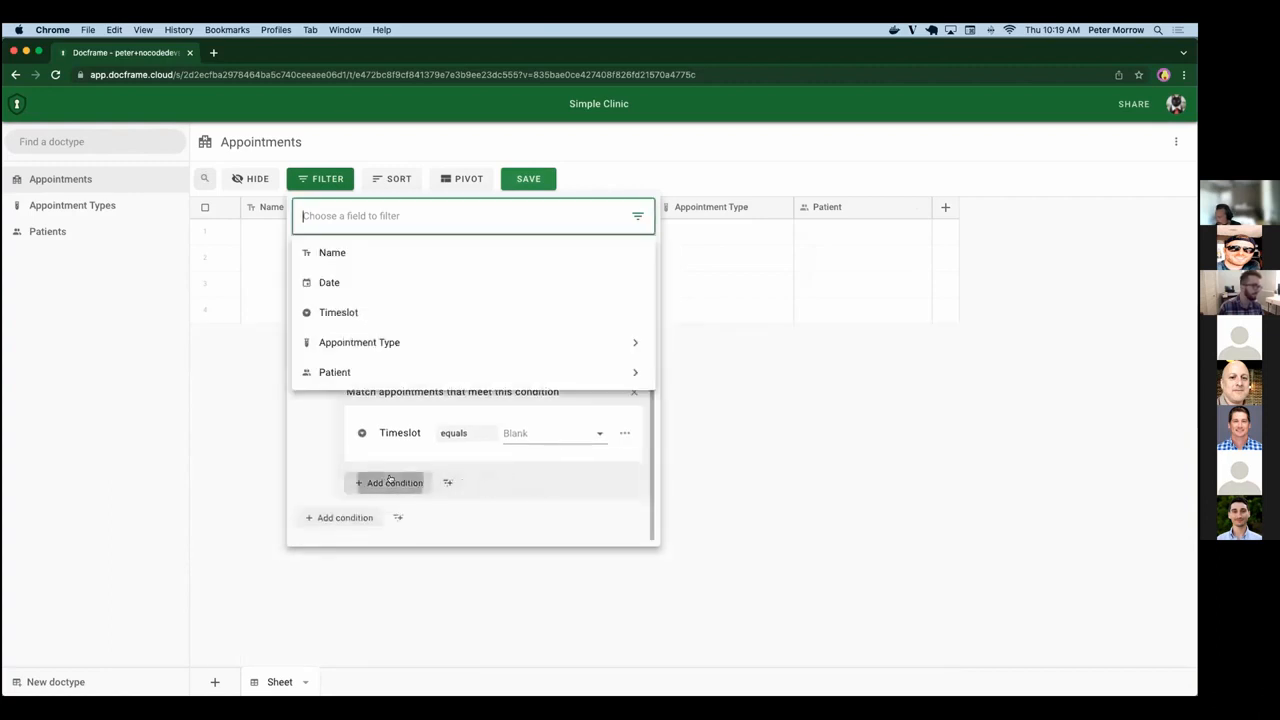
left_click(411, 308)
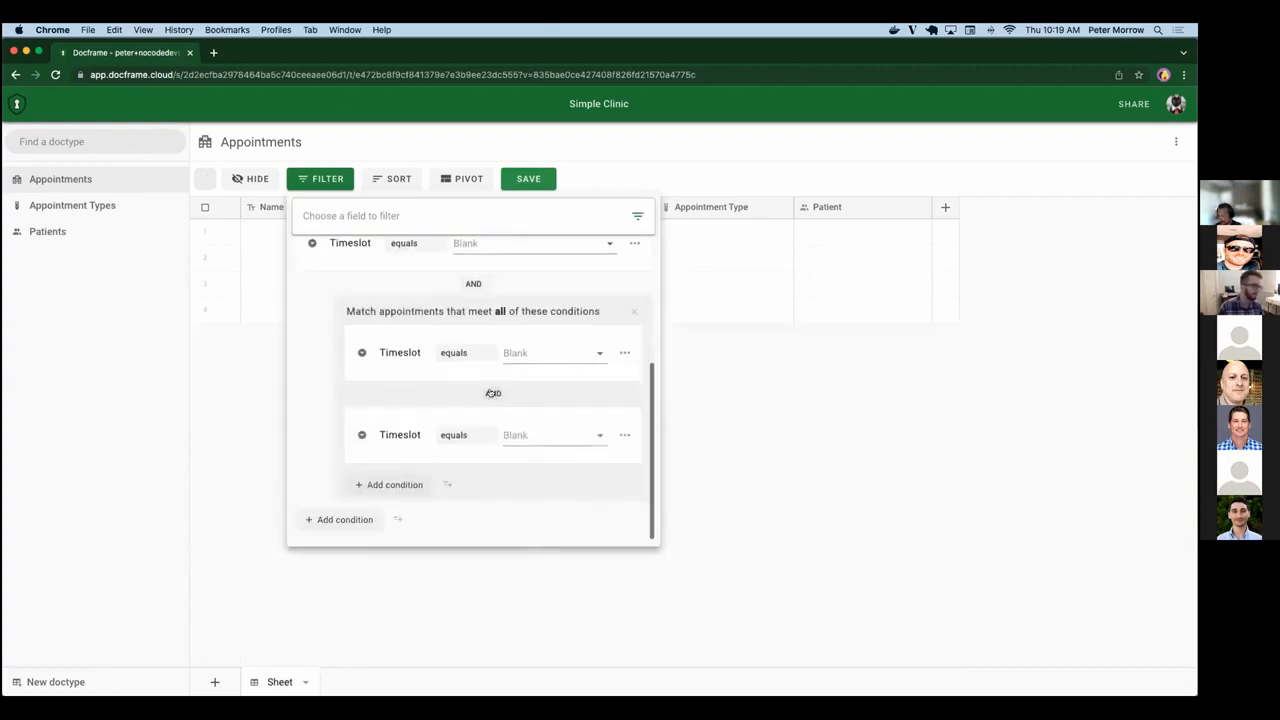
left_click(493, 393)
scroll(497, 320, "up", 5)
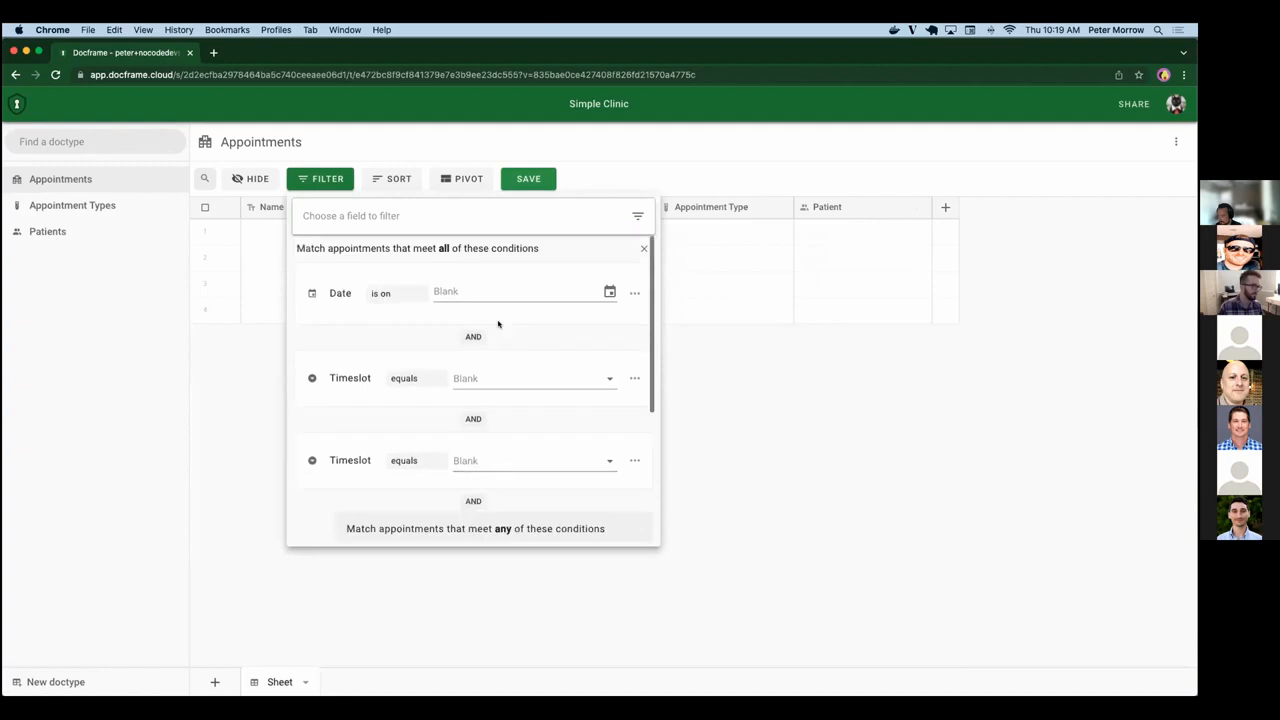
Remove all filter conditions from Appointments and close the filter settings.
left_click(636, 251)
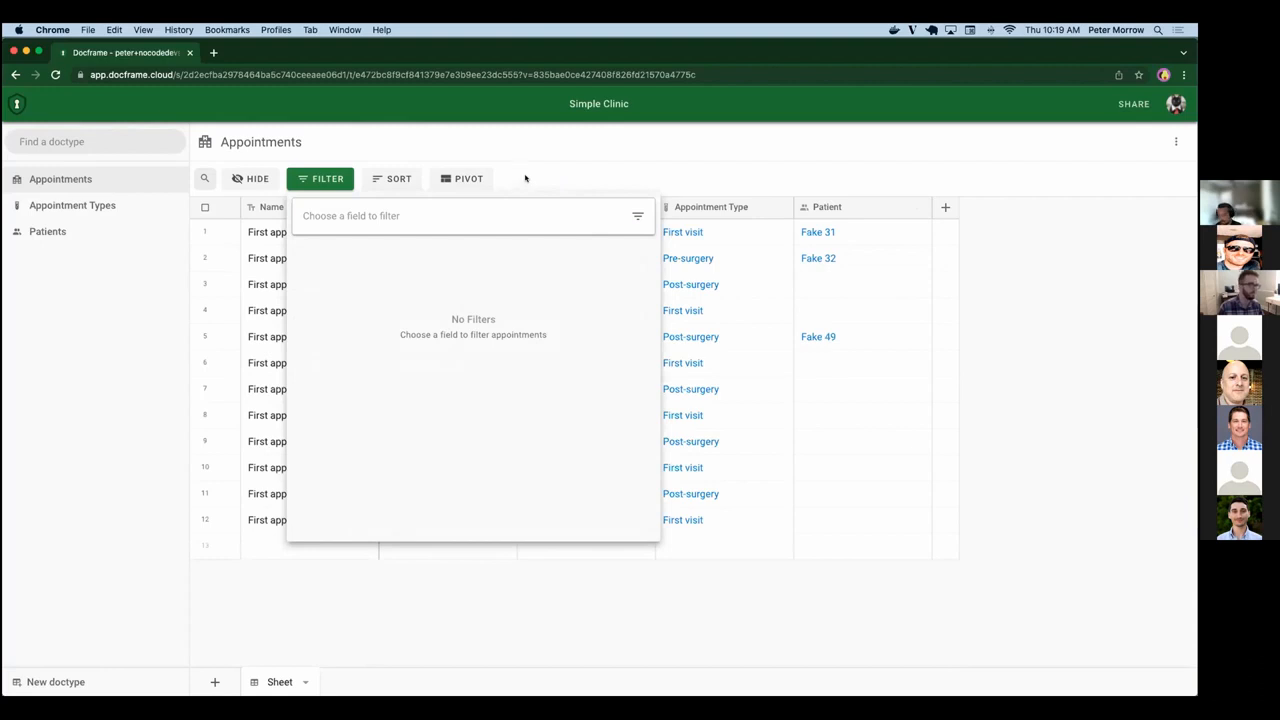
left_click(525, 178)
left_click(322, 178)
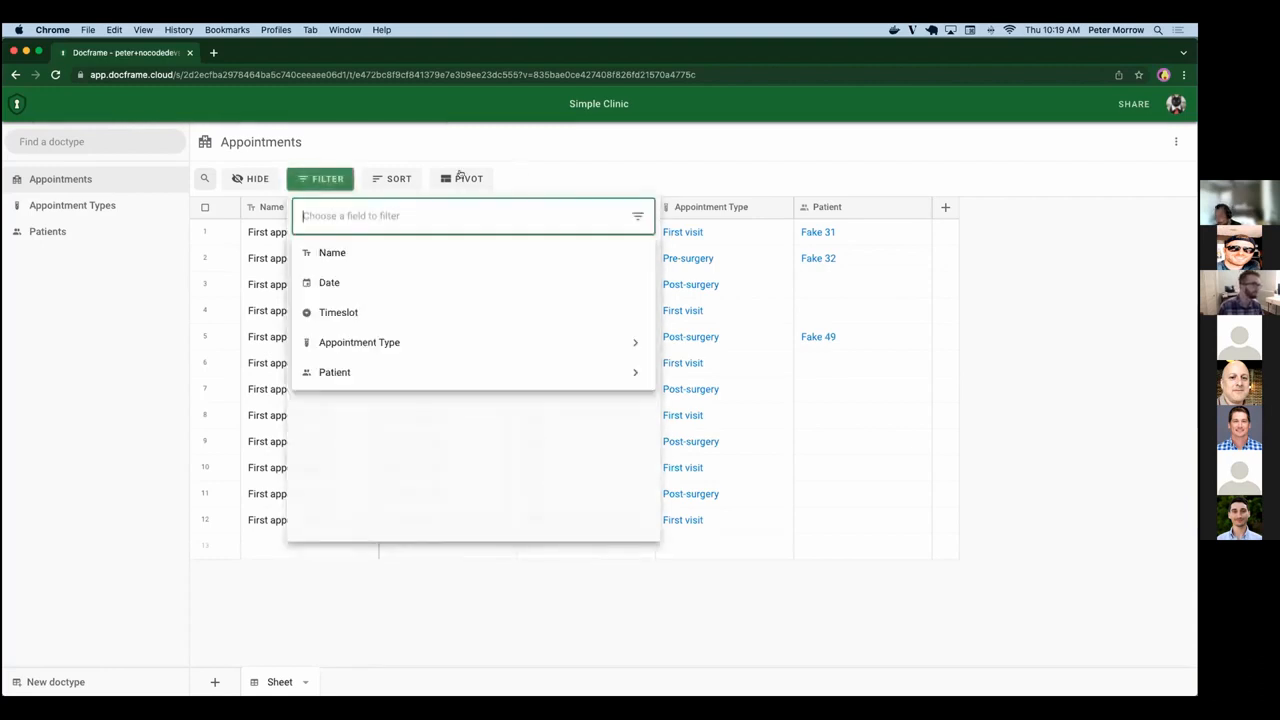
left_click(548, 172)
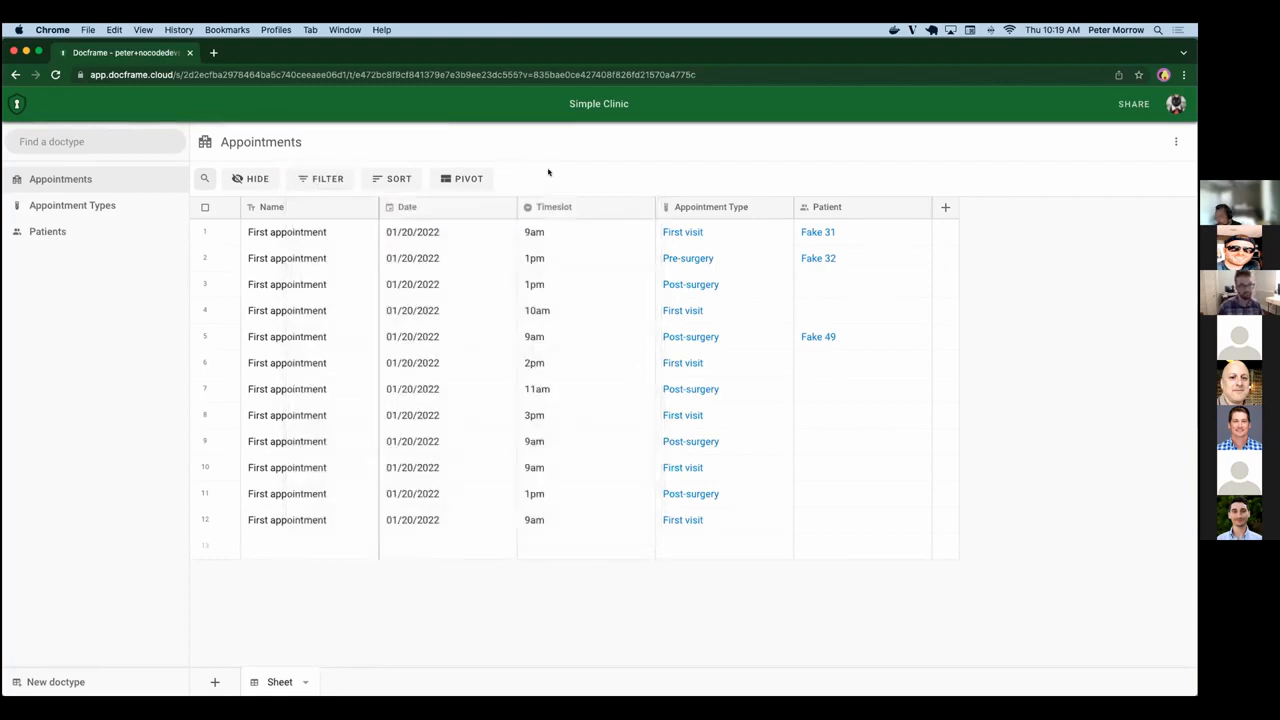
Give the Physician role full access to Appointment Types and partial access to Appointments.
left_click(1119, 104)
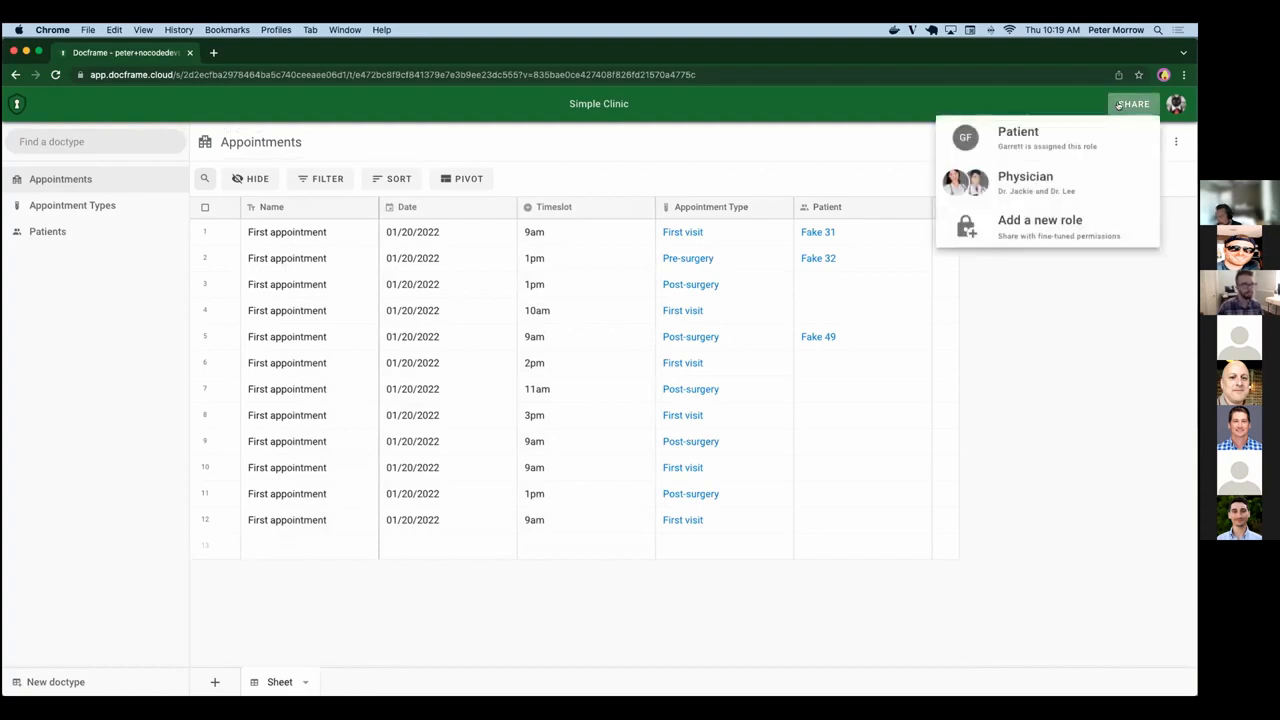
left_click(1024, 176)
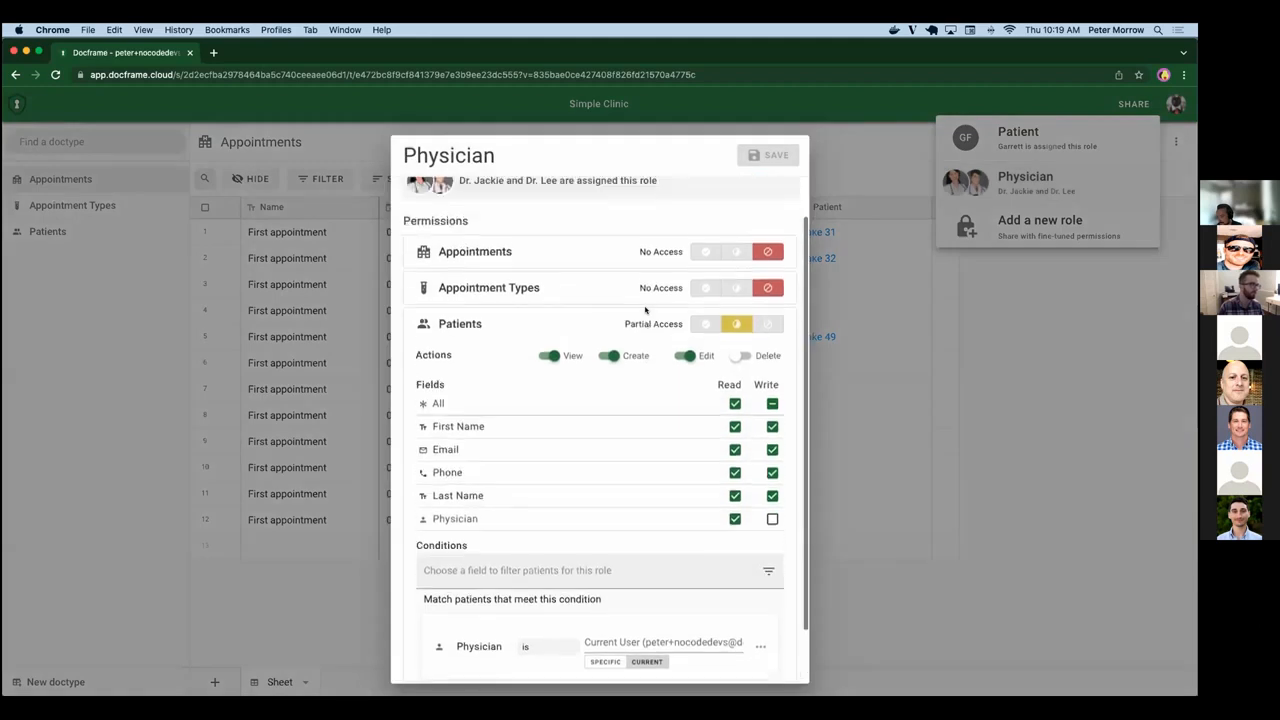
scroll(645, 310, "up", 2)
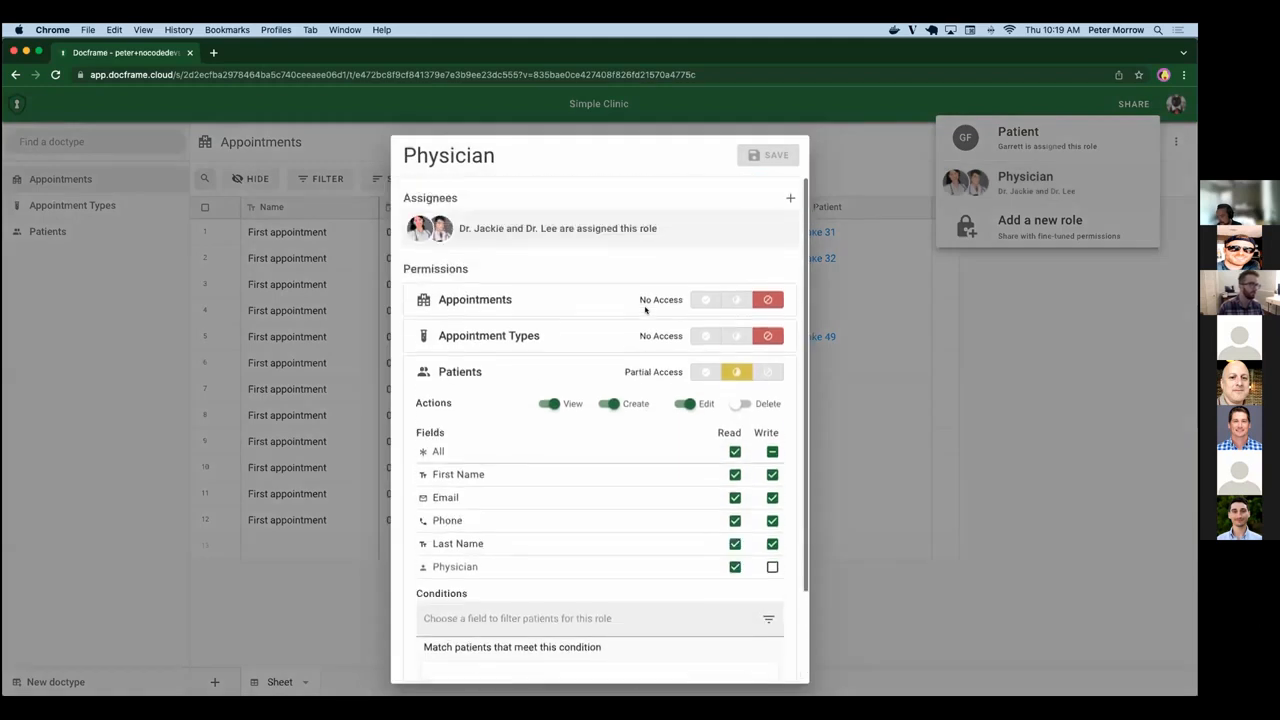
left_click(704, 336)
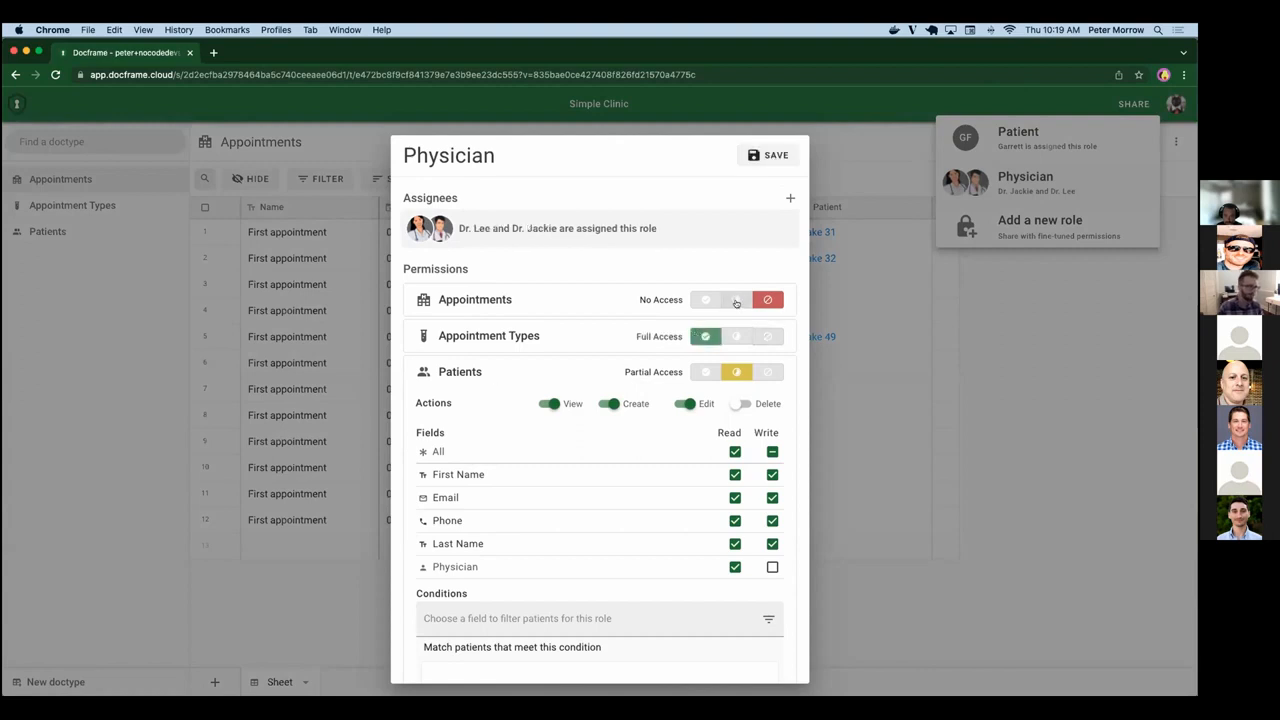
left_click(736, 300)
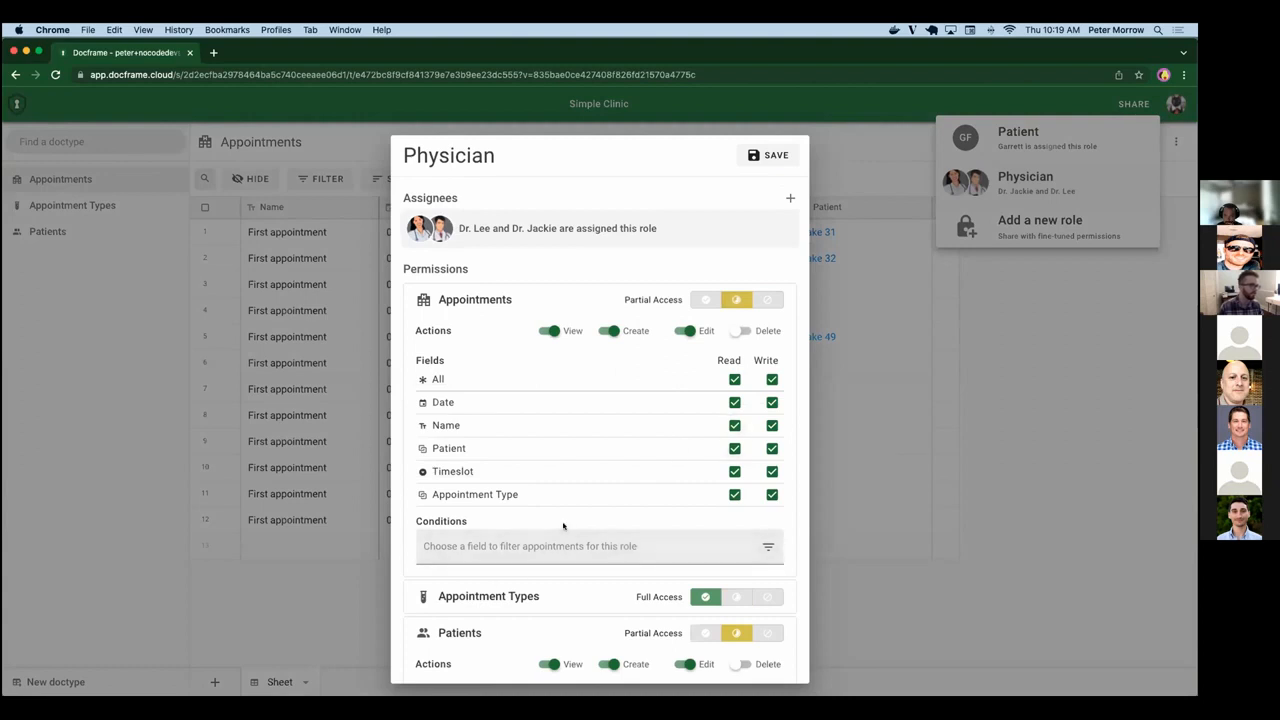
Limit the Physician role's Appointments access to records where Patient / Physician is the current user, and save the role.
left_click(505, 545)
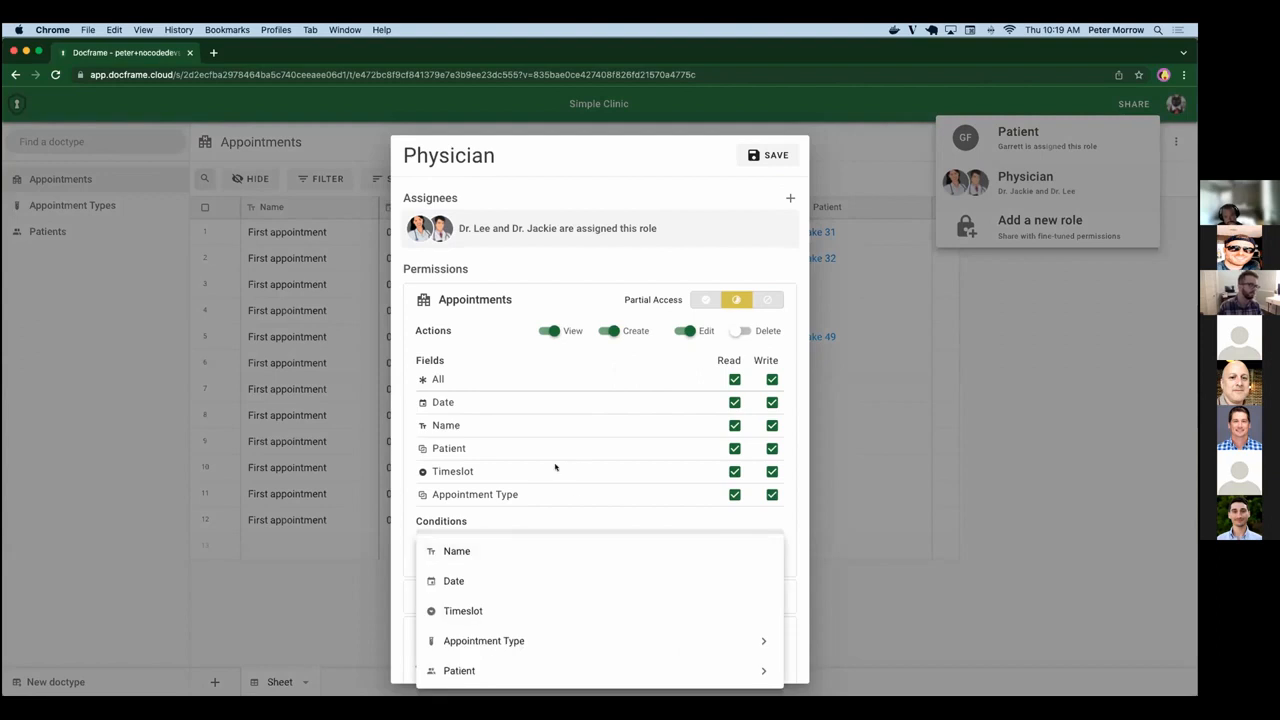
scroll(555, 466, "down", 3)
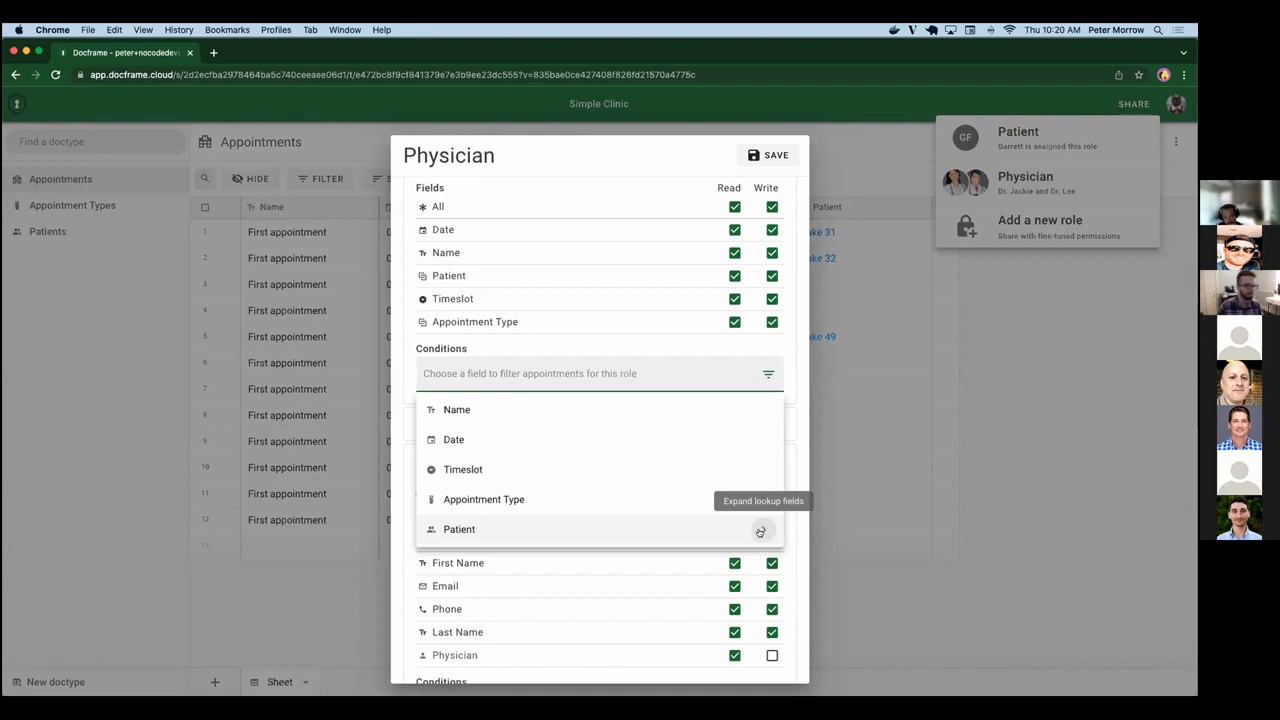
left_click(760, 532)
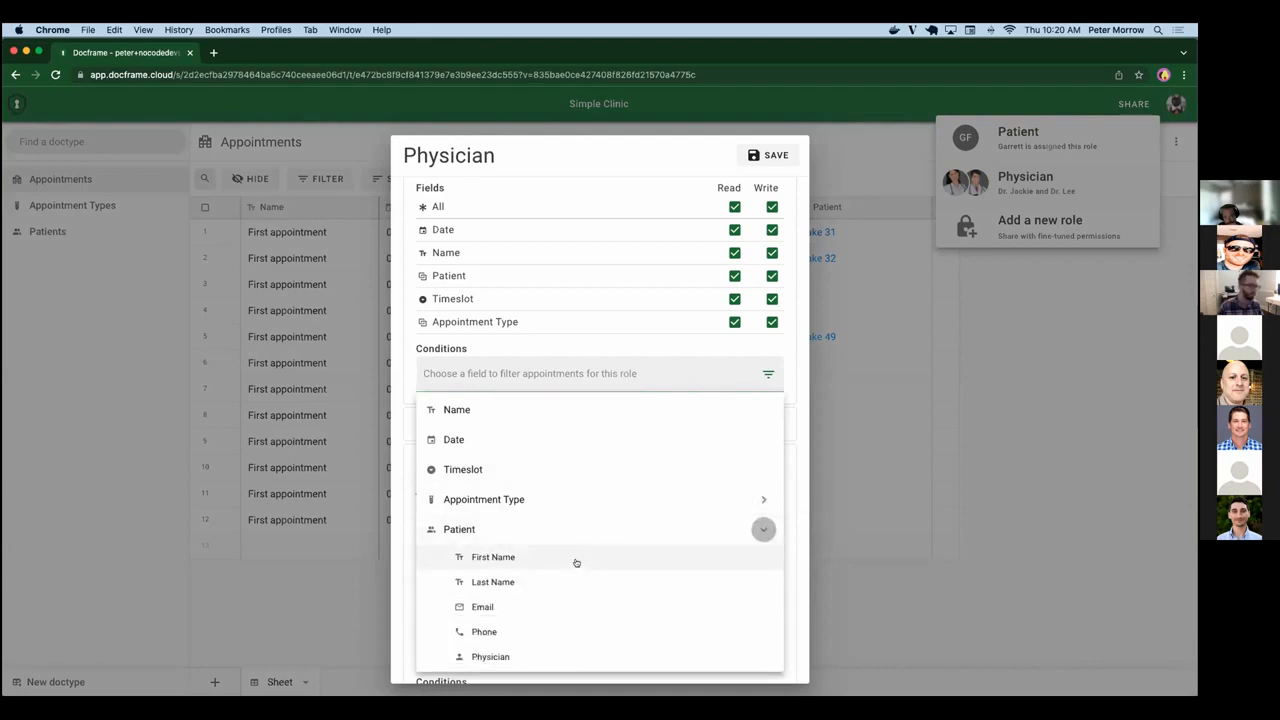
left_click(520, 657)
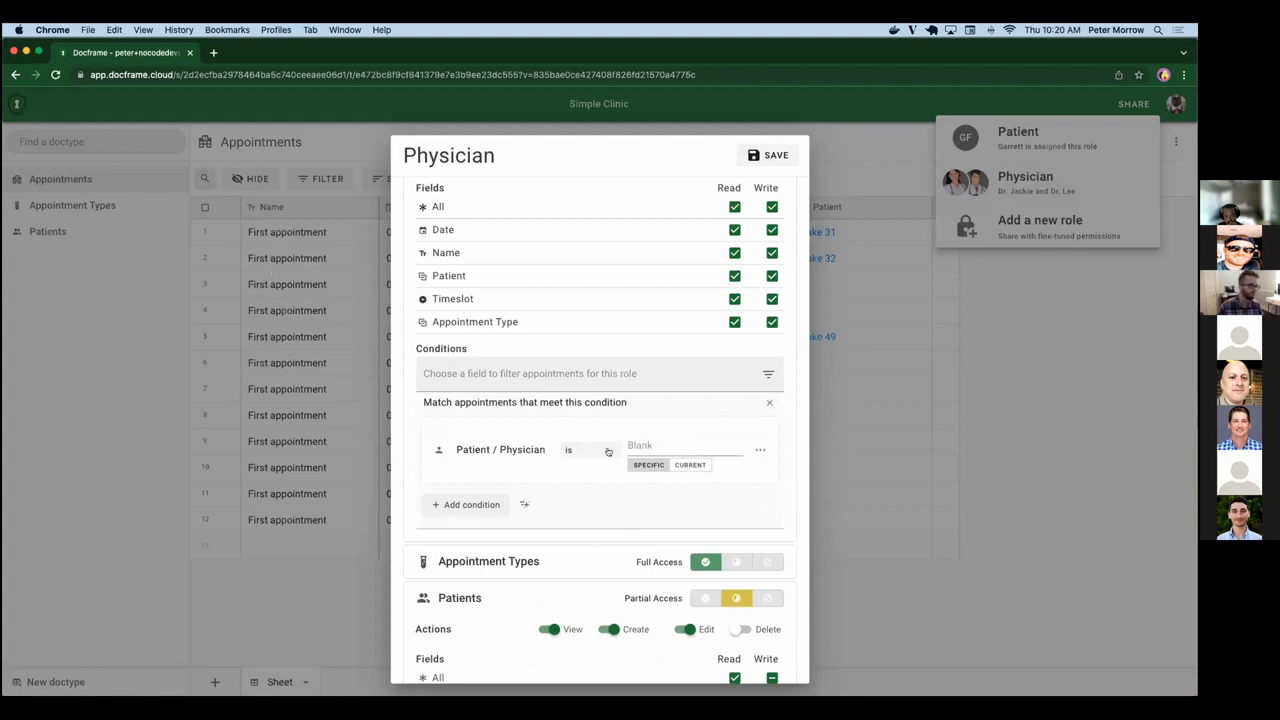
left_click(683, 465)
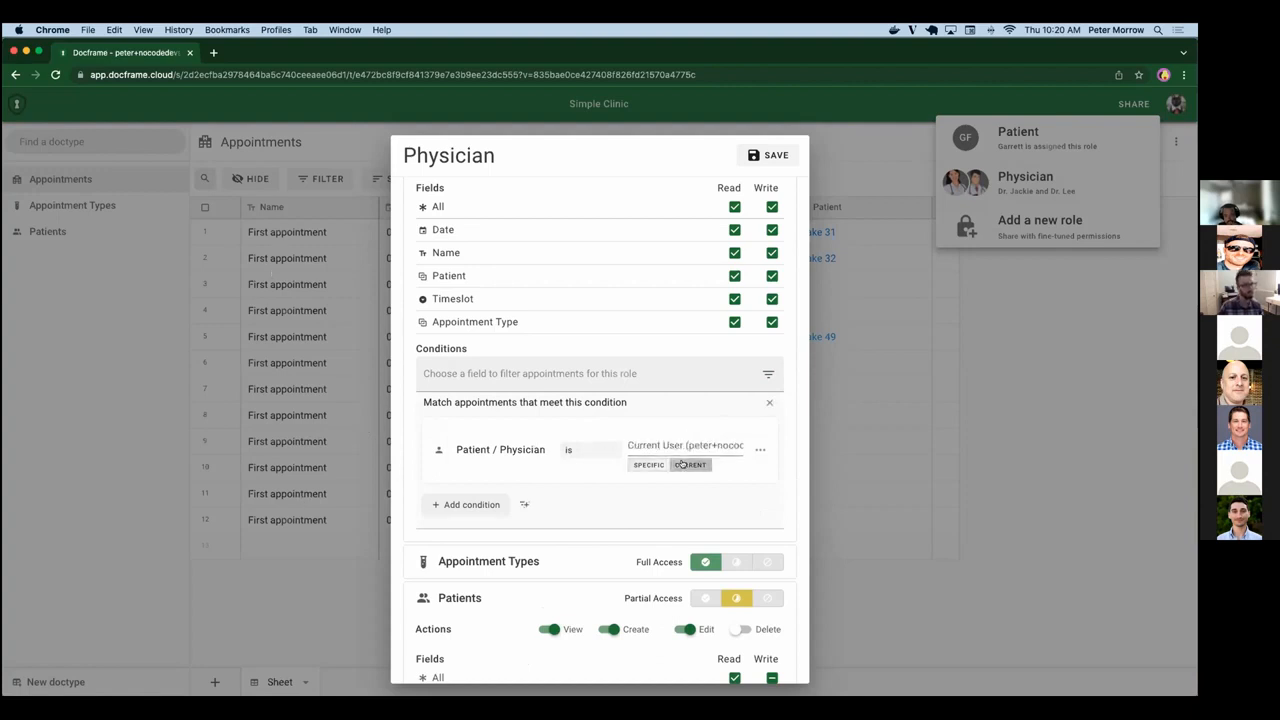
scroll(683, 460, "down", 5)
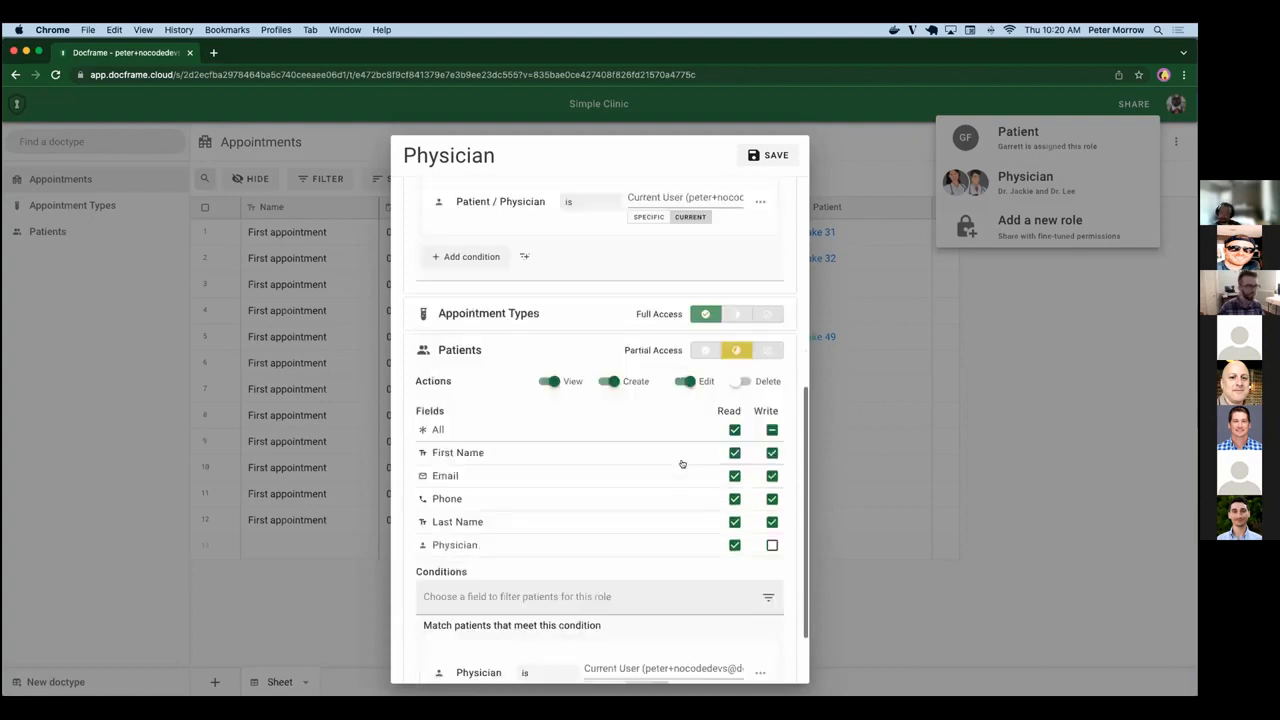
scroll(683, 460, "up", 8)
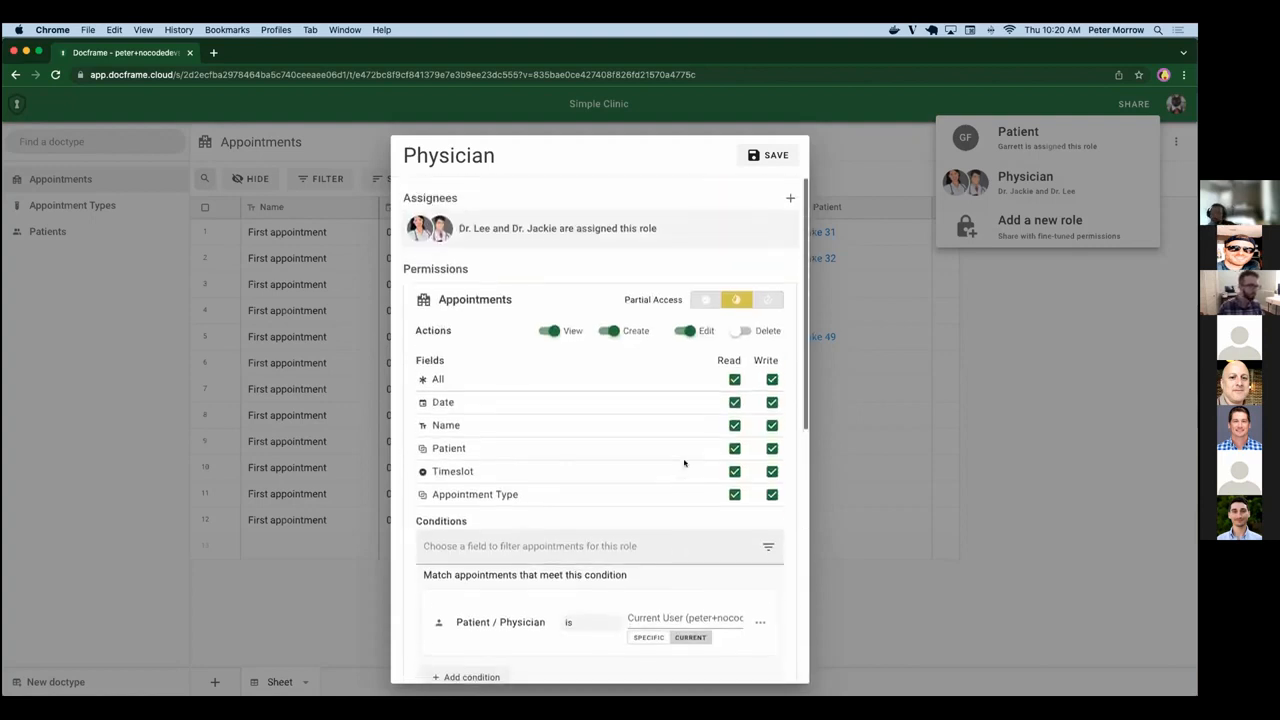
left_click(767, 155)
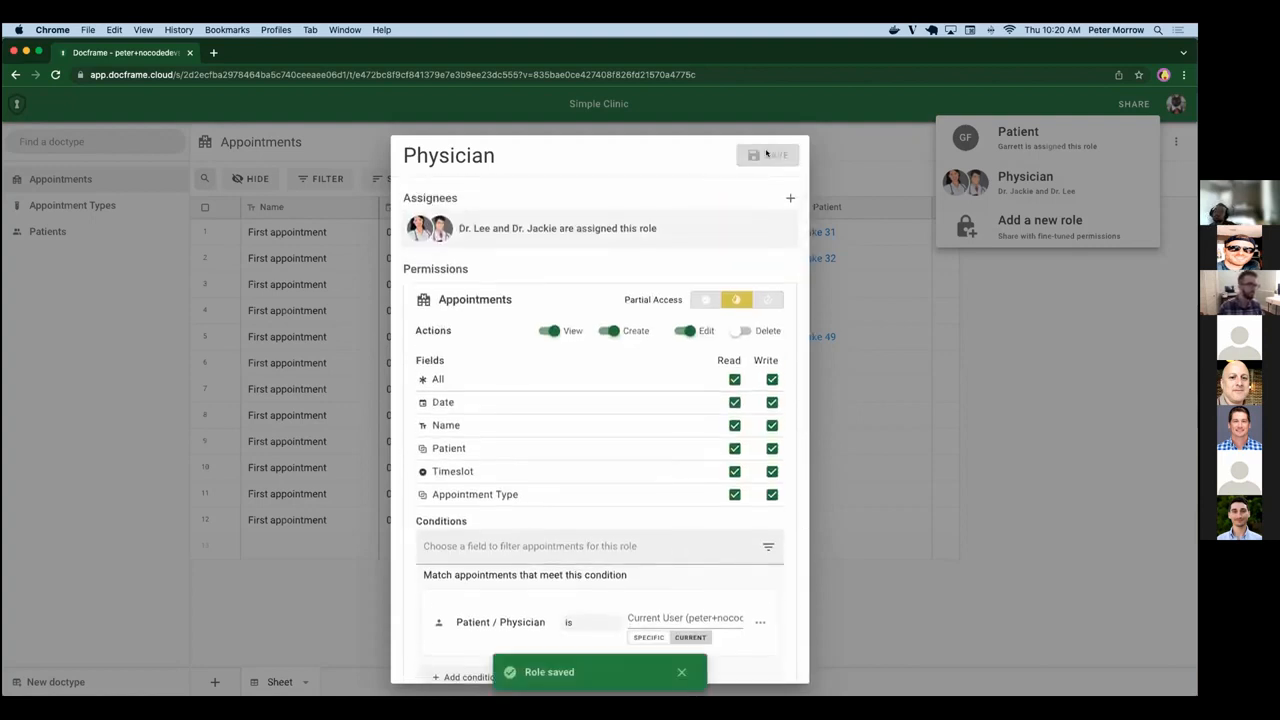
Switch to the first physician's session, reload it, and download the First visit intake form from Appointment Types.
key("super+grave")
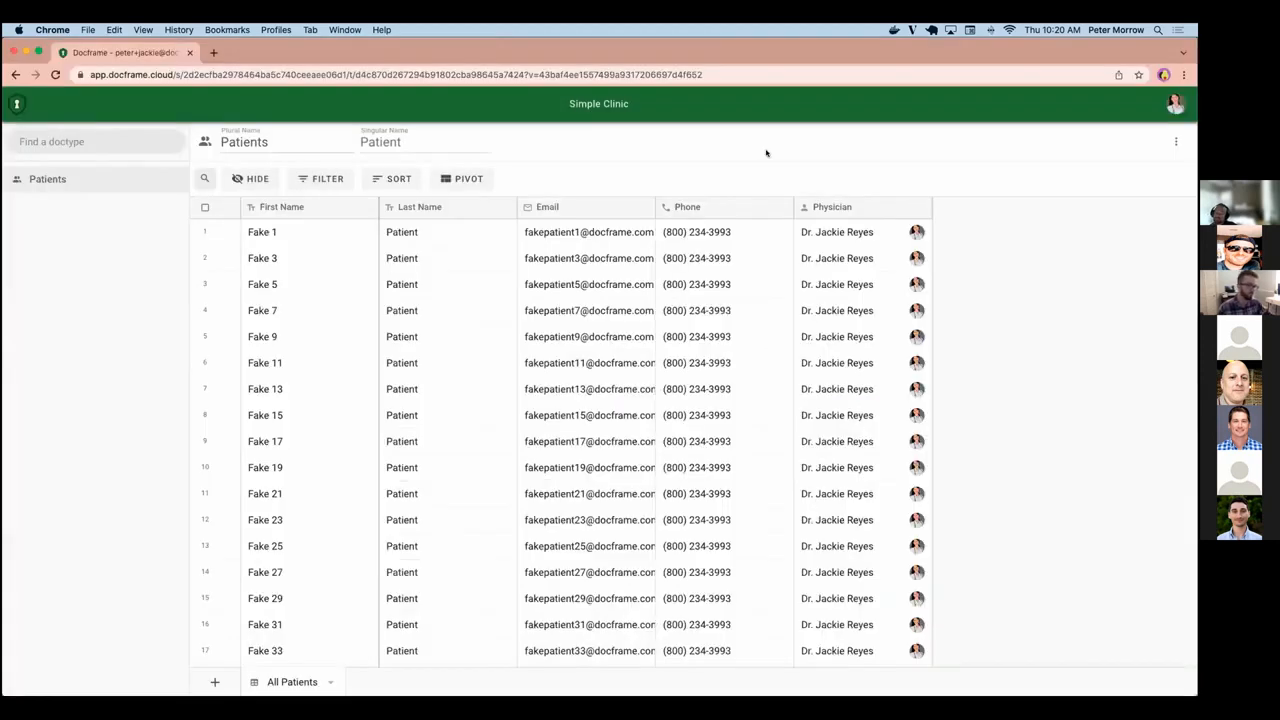
key("super+r")
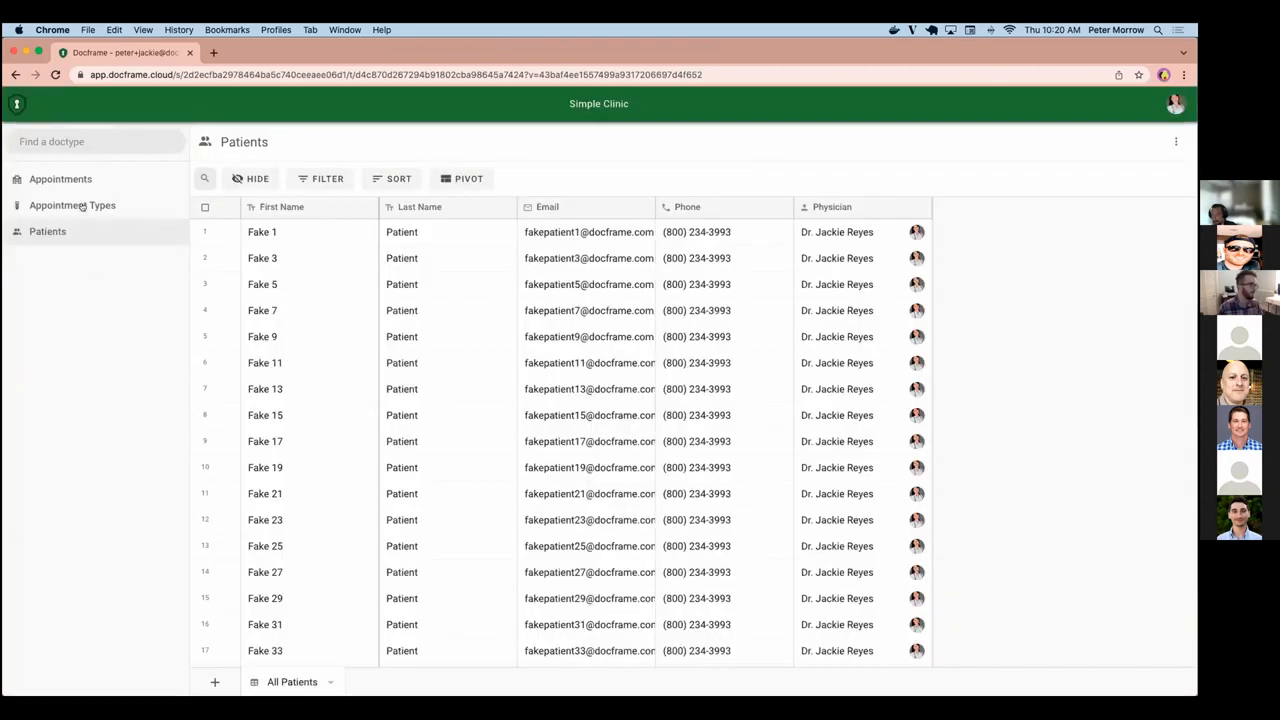
left_click(82, 205)
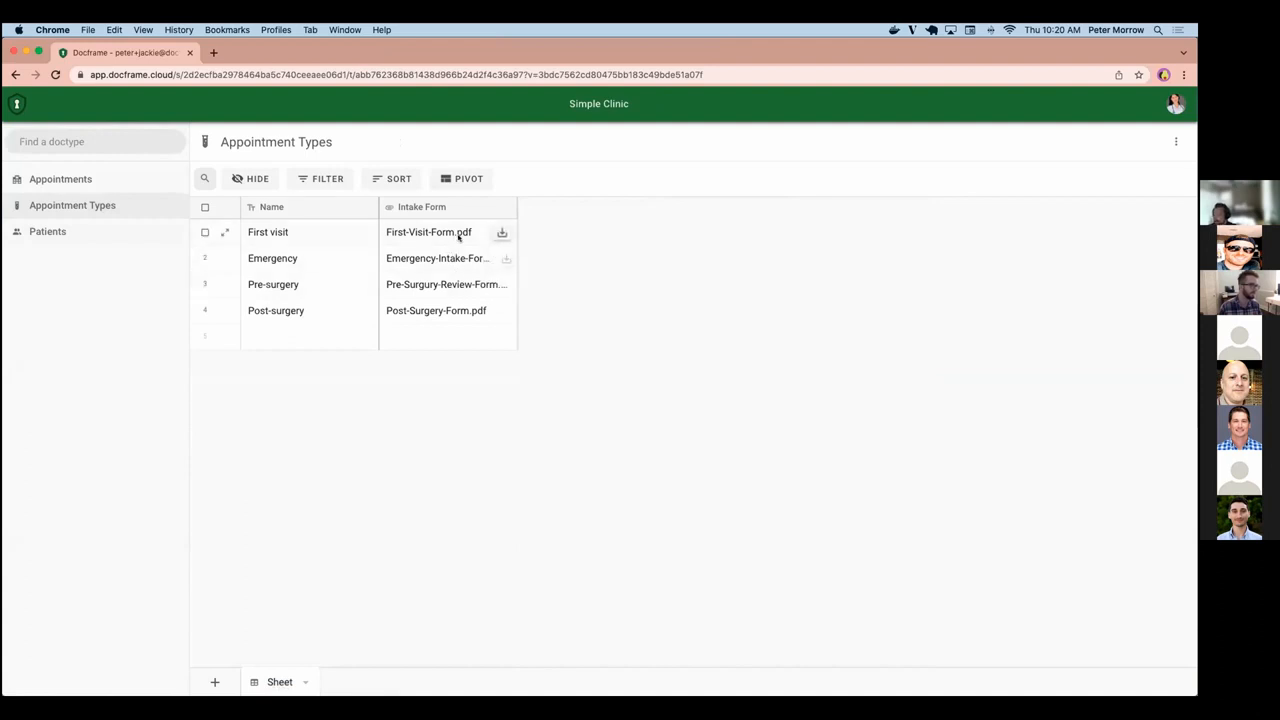
left_click(497, 233)
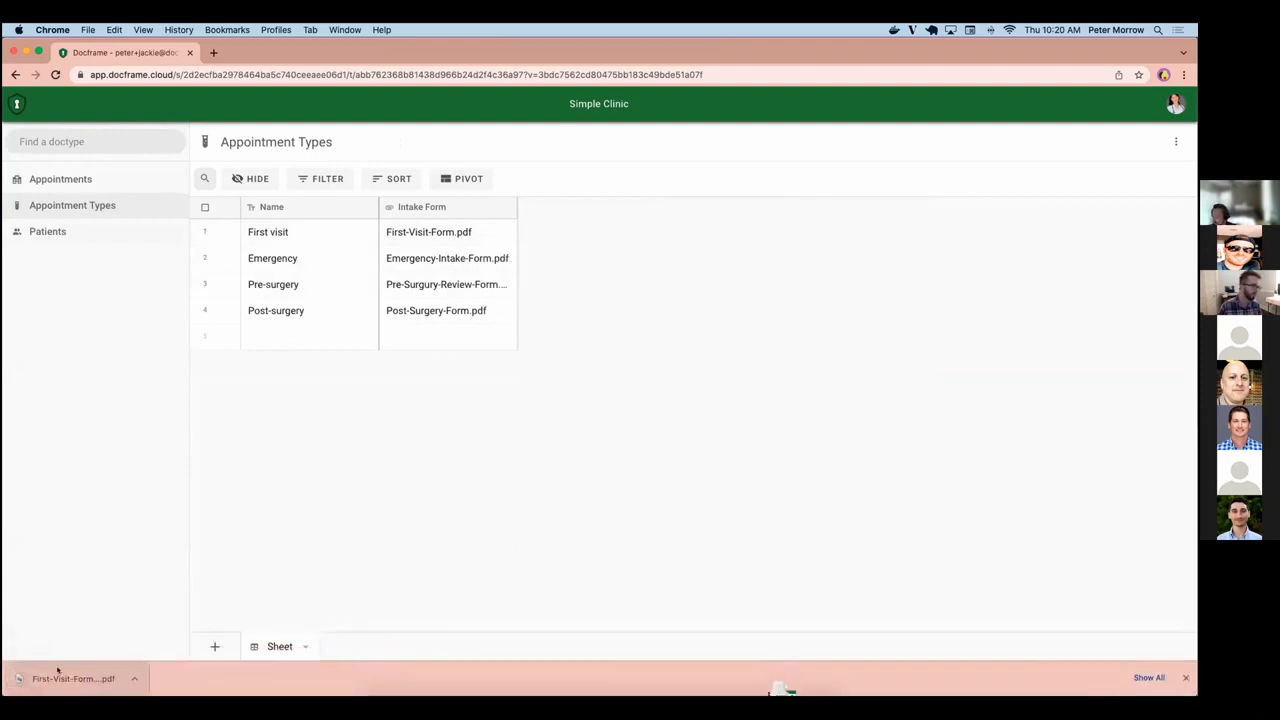
left_click(1185, 678)
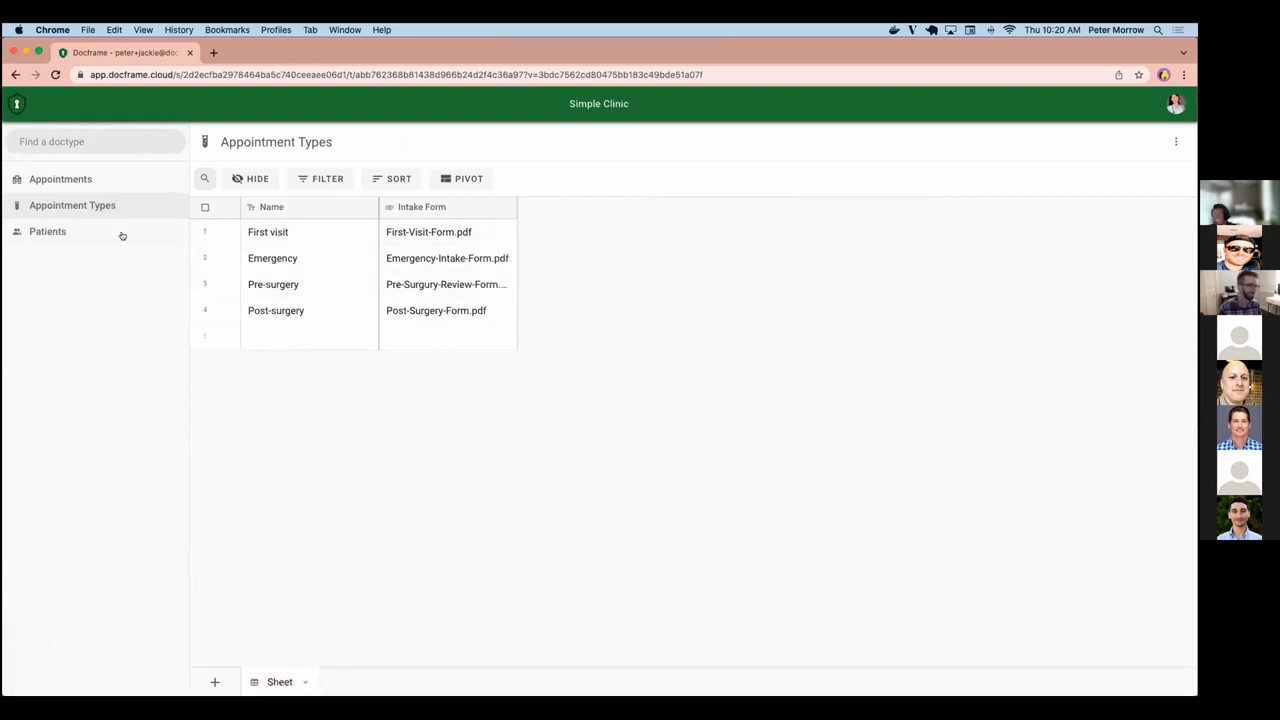
Check the Appointments list in the first physician's session and, after reloading, in the second physician's session.
left_click(62, 181)
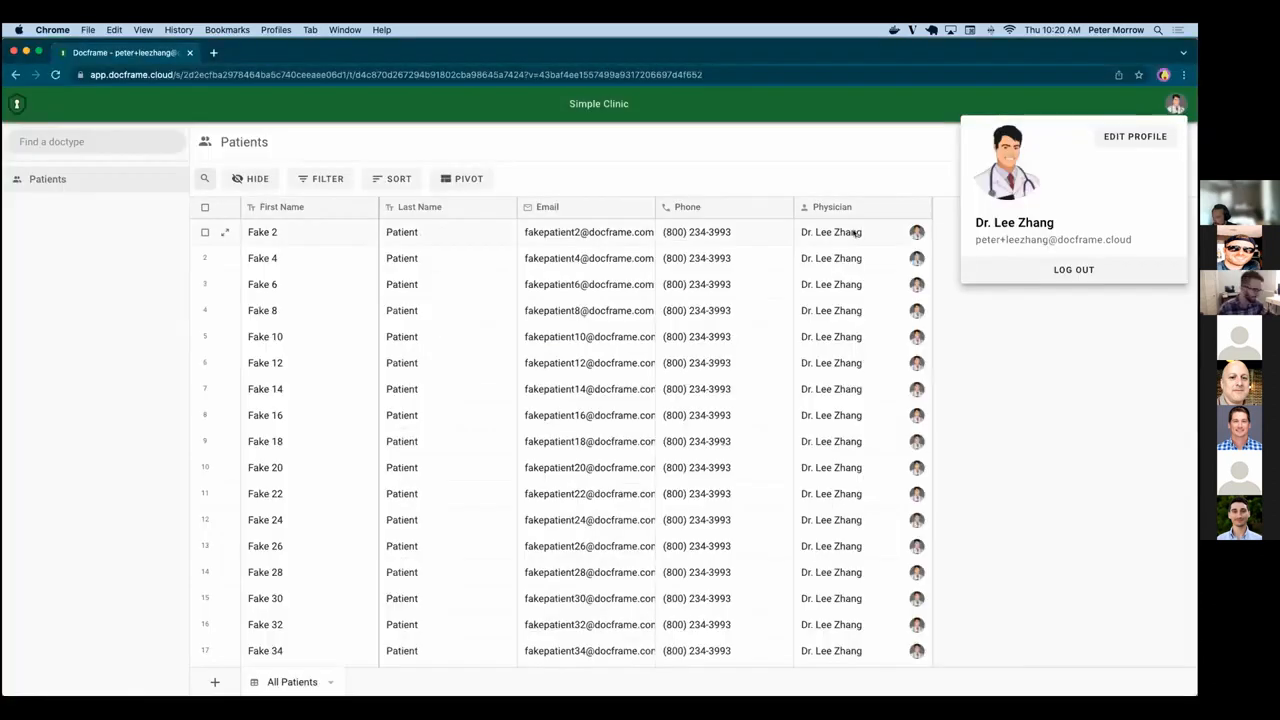
key("super+r")
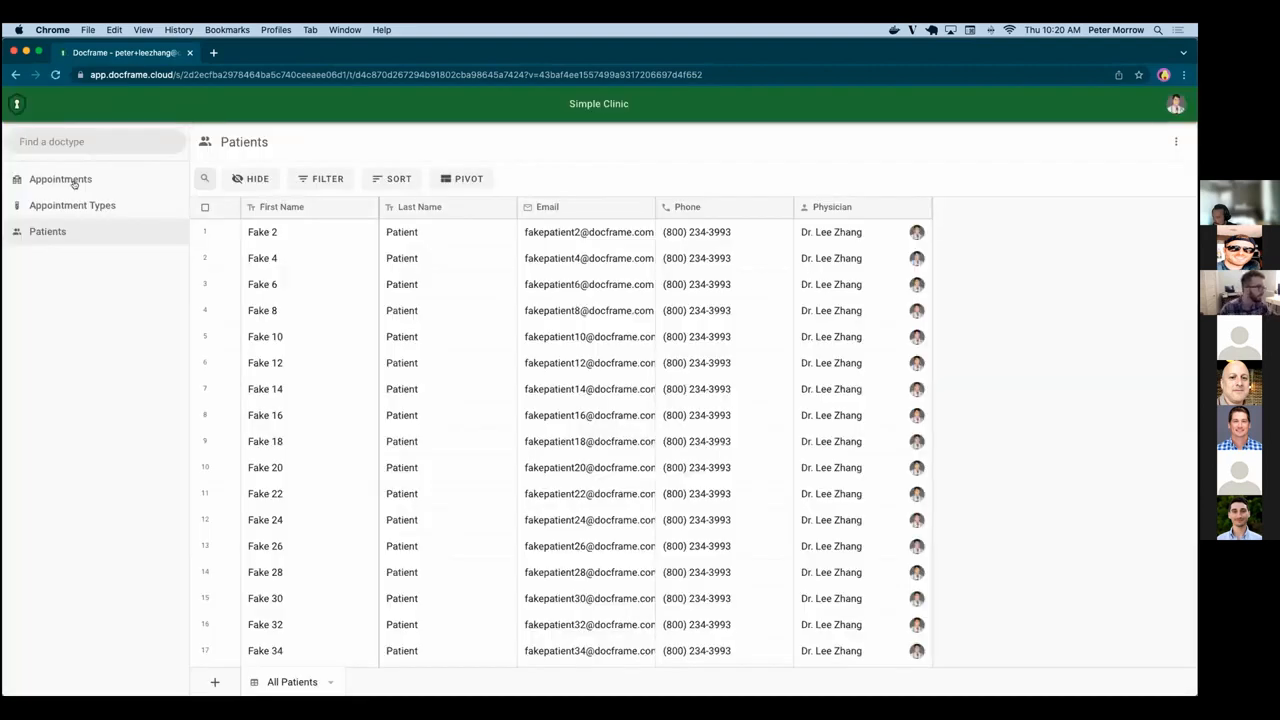
left_click(67, 175)
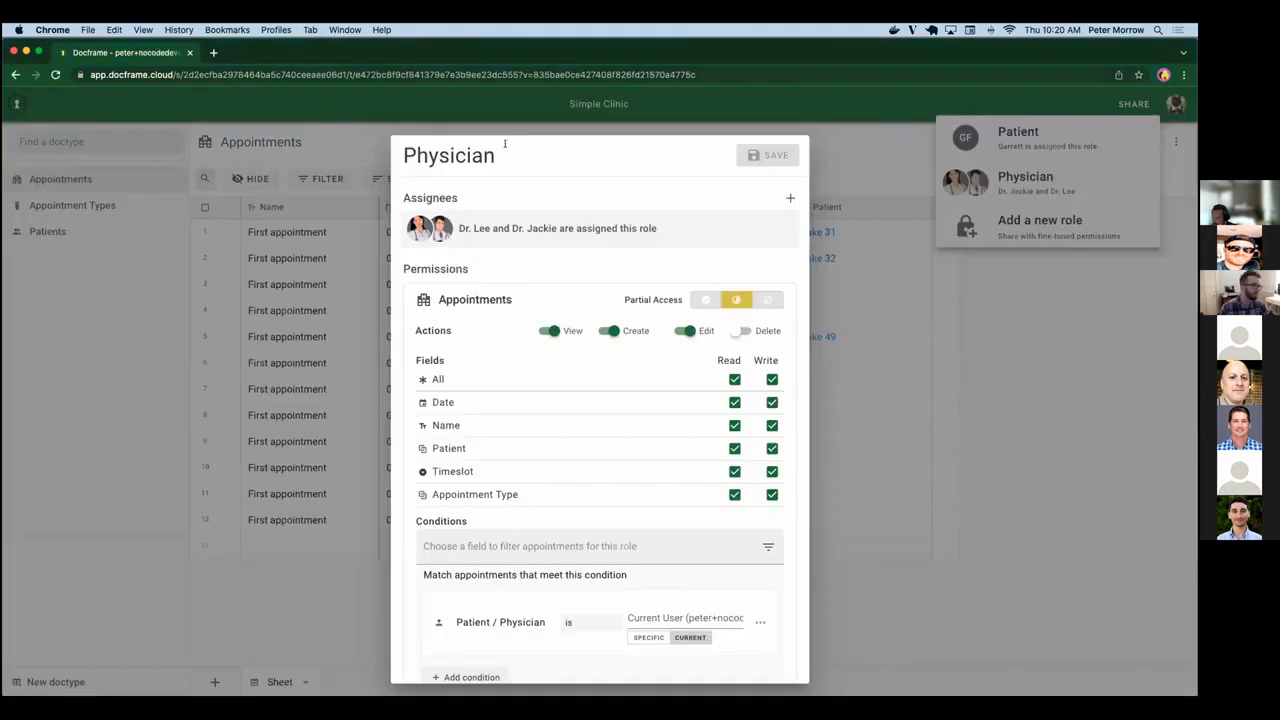
key("super+grave")
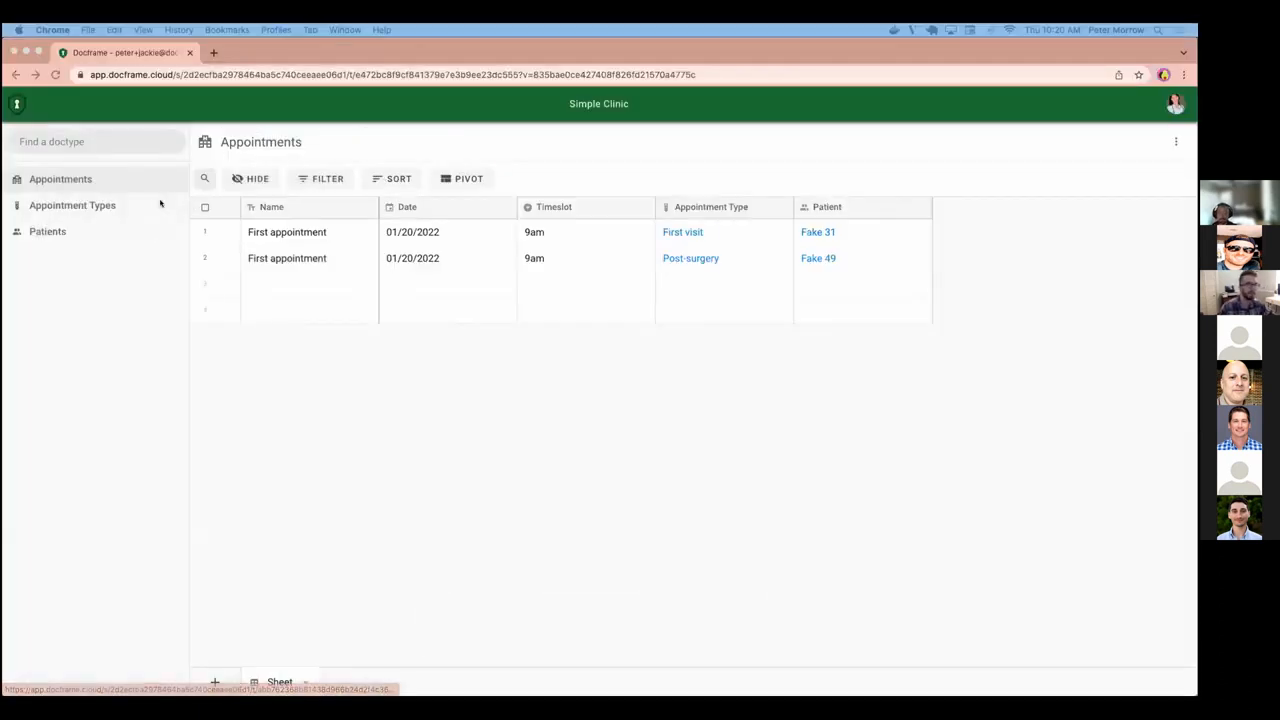
Return to the administrator's session and close the Physician role settings.
key("super+grave")
key("super+grave")
key("Escape")
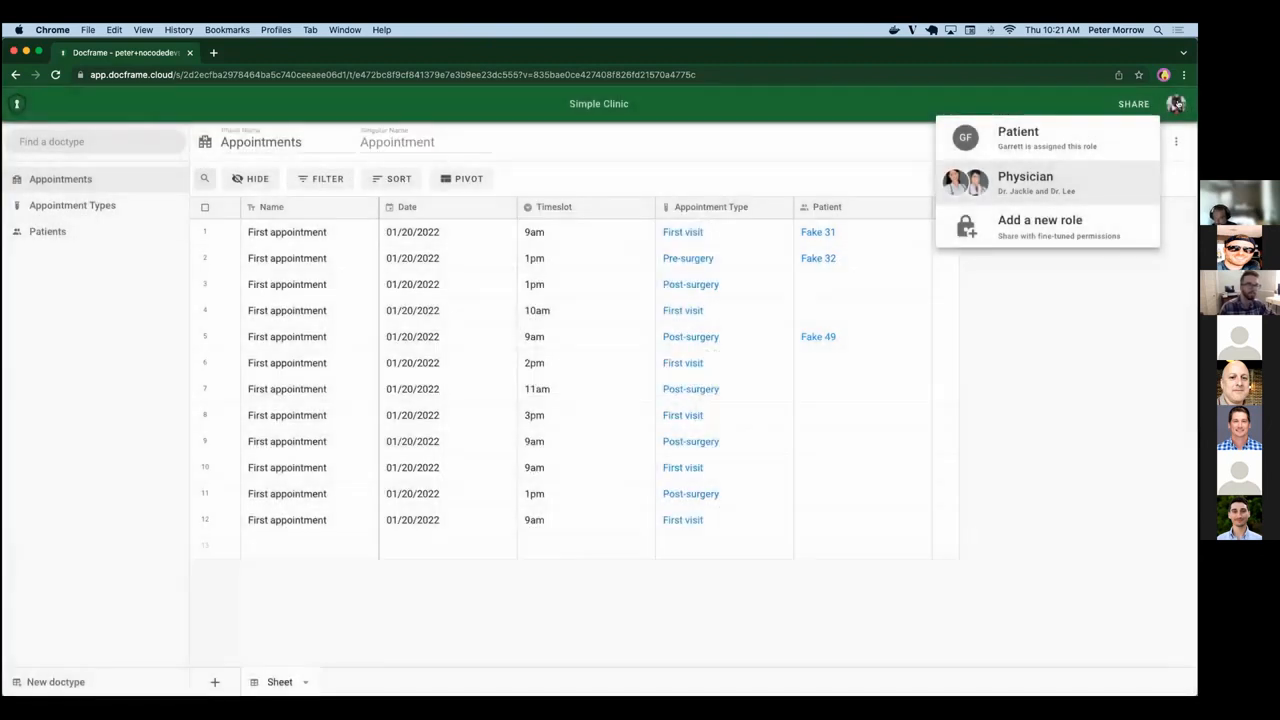
left_click(1176, 104)
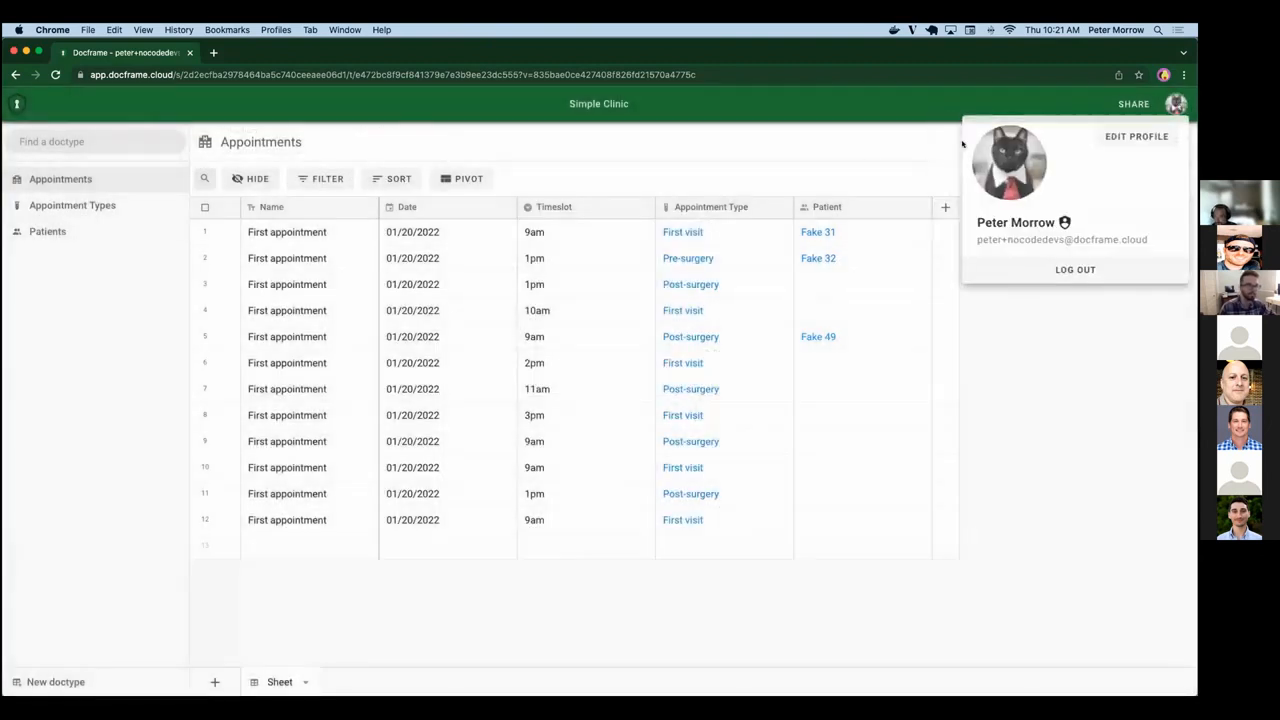
left_click(834, 160)
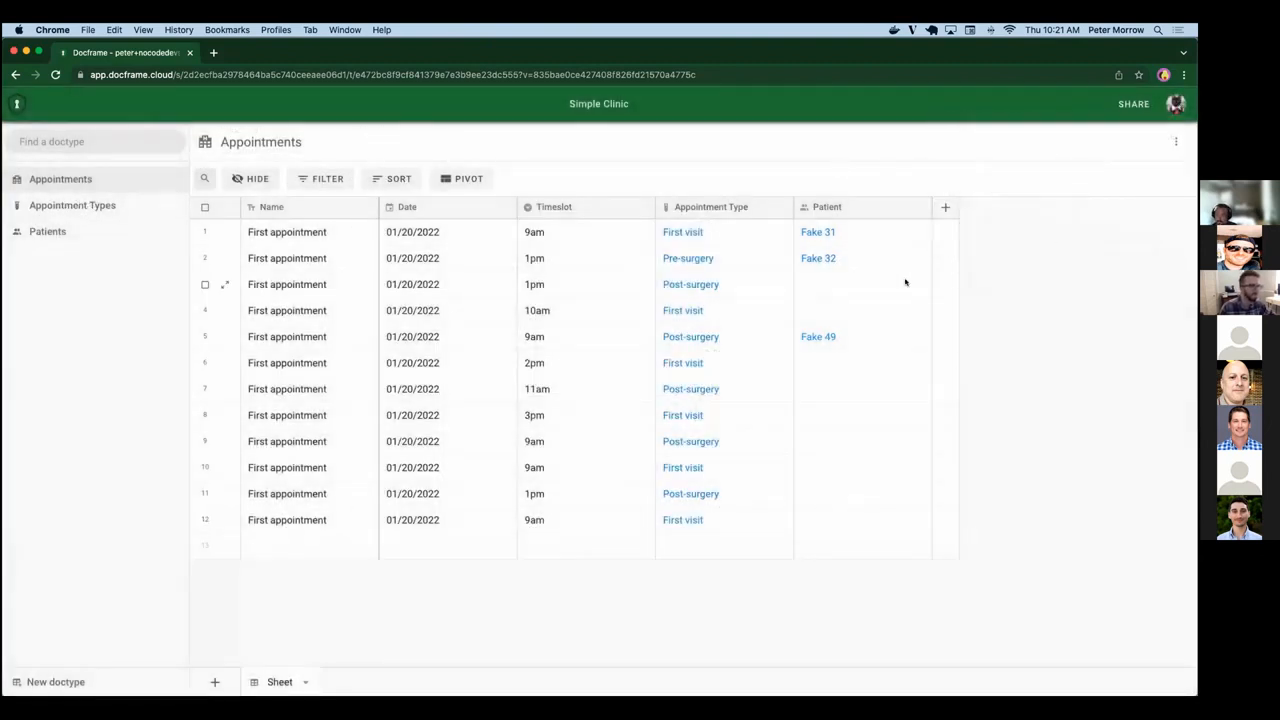
Link patient Fake 11 to the third appointment.
left_click(873, 280)
key("Return")
key("Down")
key("Down")
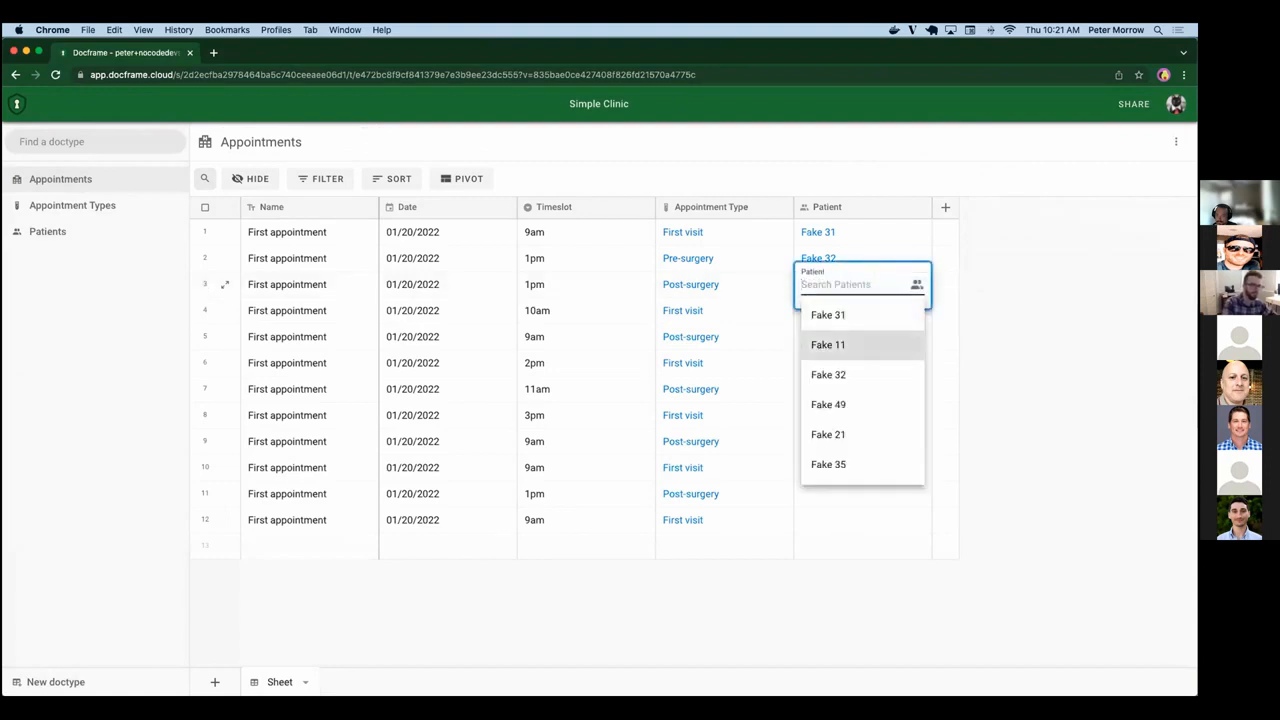
key("Return")
Link patient Fake 32 to the fourth appointment.
key("Down")
key("Return")
key("Return")
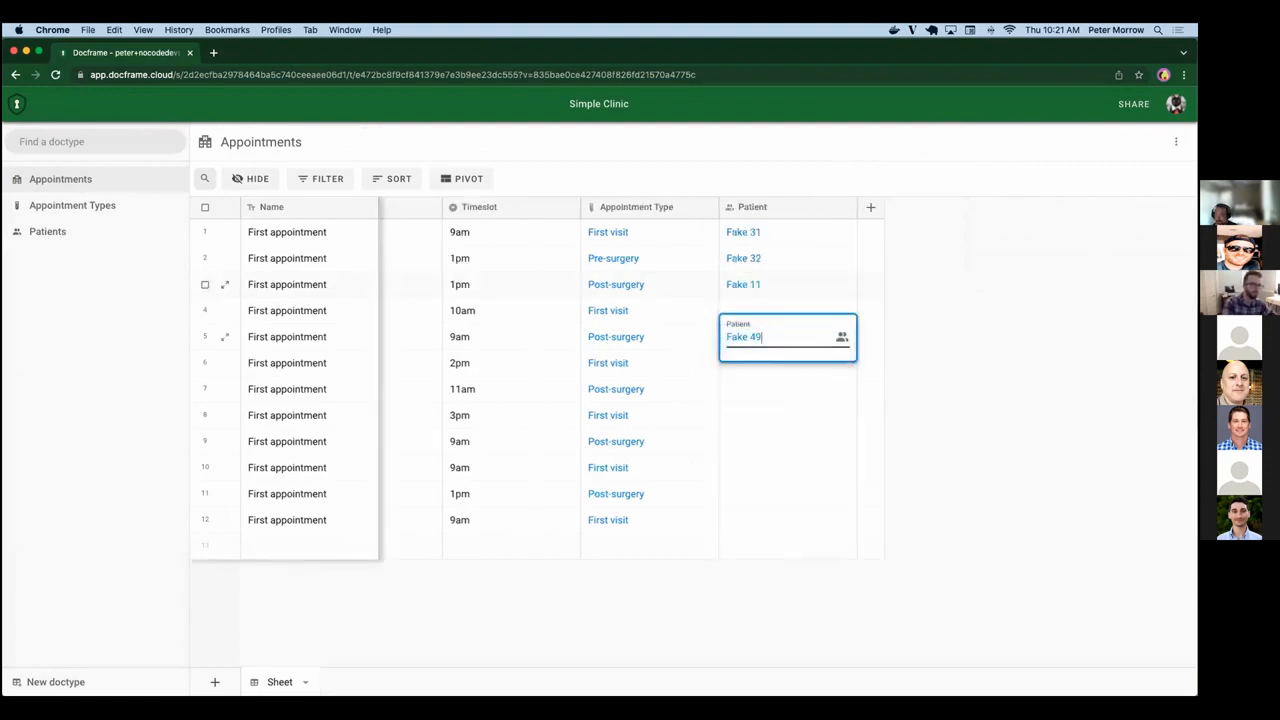
key("Up")
key("Return")
key("Down")
key("Down")
Link patient Fake 21 to the sixth appointment and Fake 32 to the seventh.
key("Return")
key("Down")
key("Down")
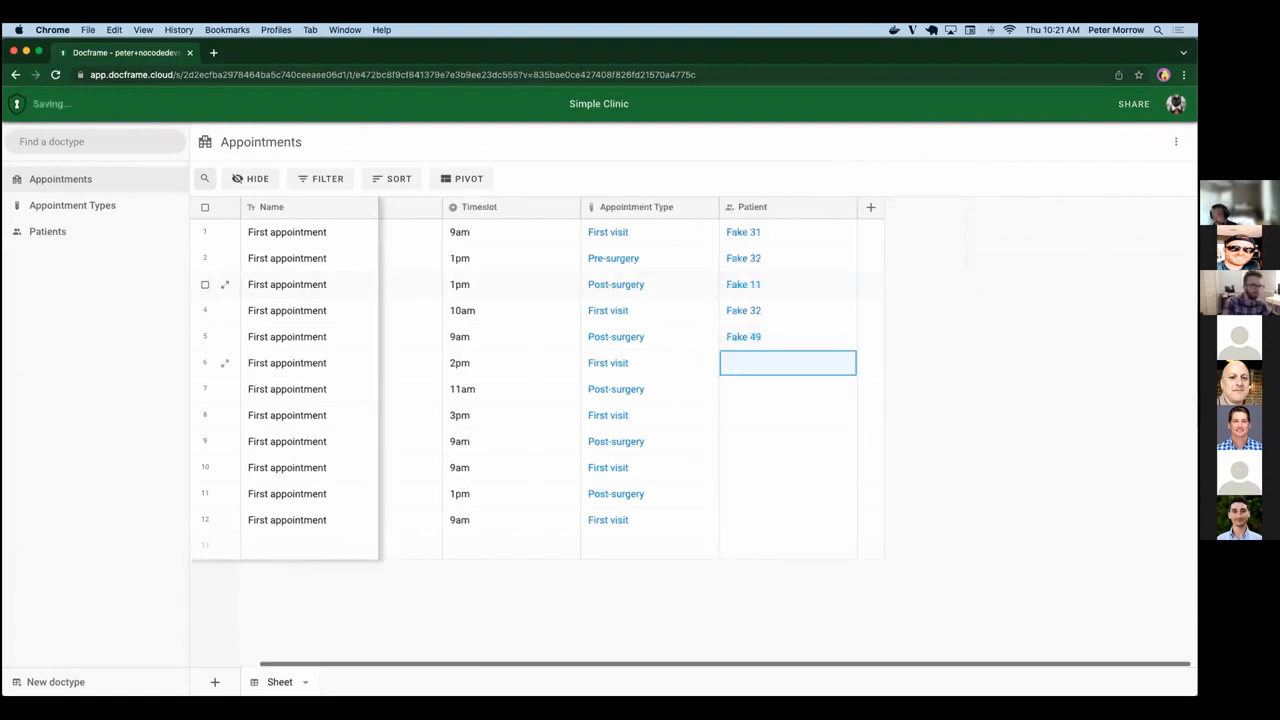
key("Down")
key("Return")
key("Down")
key("Down")
key("Return")
key("Up")
key("Return")
key("Down")
key("Down")
key("Down")
Link patient Fake 32 to the ninth appointment.
key("Down")
key("Return")
key("Down")
key("Down")
key("Down")
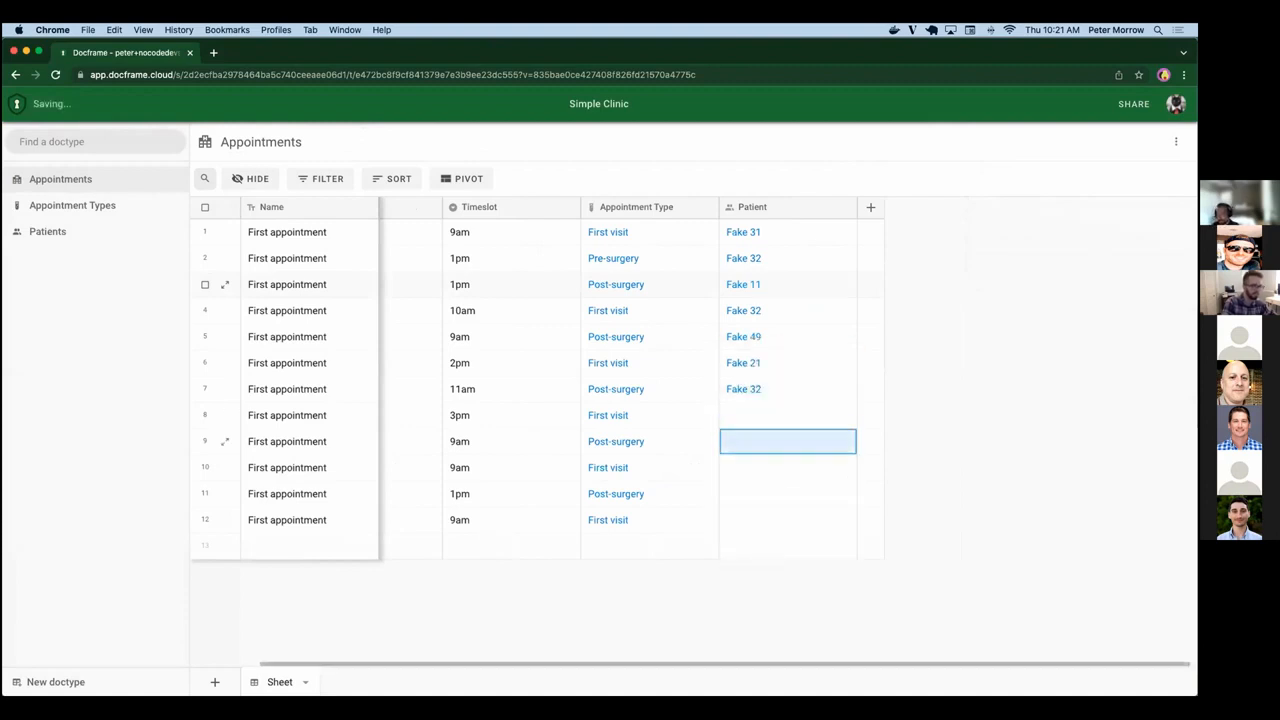
key("Return")
key("Down")
key("Down")
key("Escape")
Link patient Fake 49 to the eighth appointment.
key("Up")
key("Up")
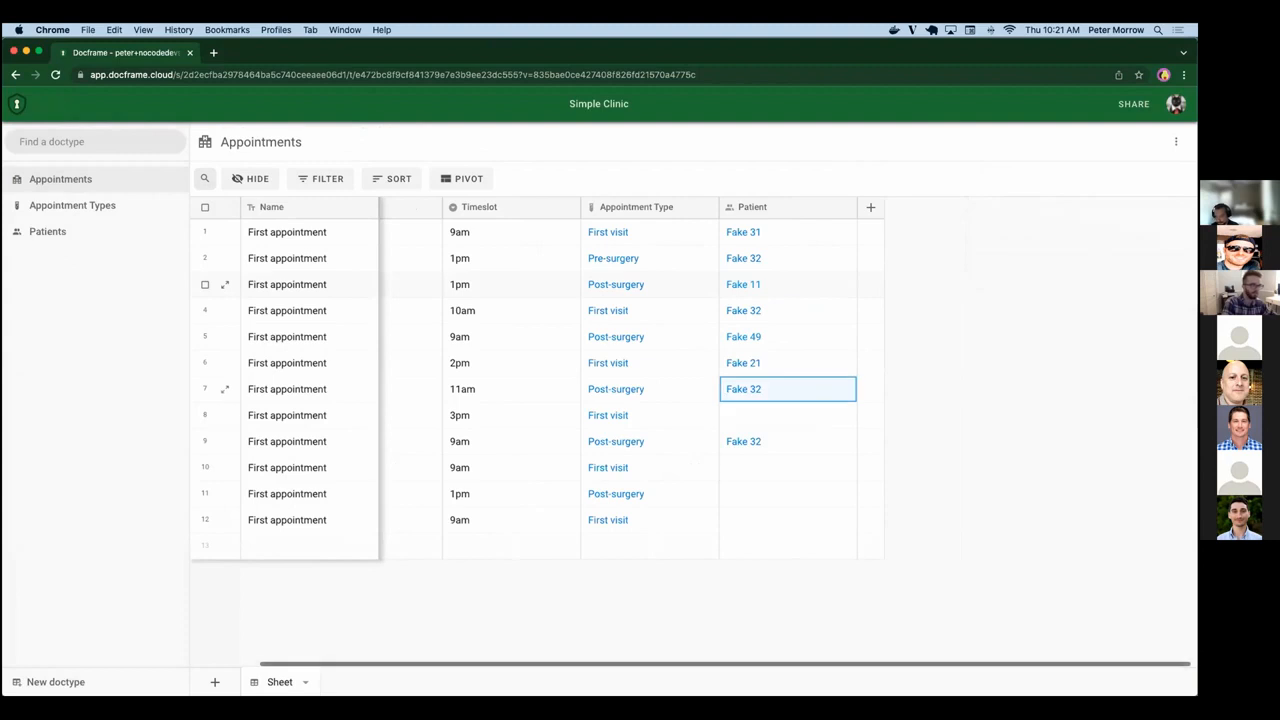
key("Down")
key("Return")
key("Down")
key("Down")
key("Down")
key("Return")
Link patient Fake 56 to the eleventh appointment.
key("Down")
key("Down")
key("Down")
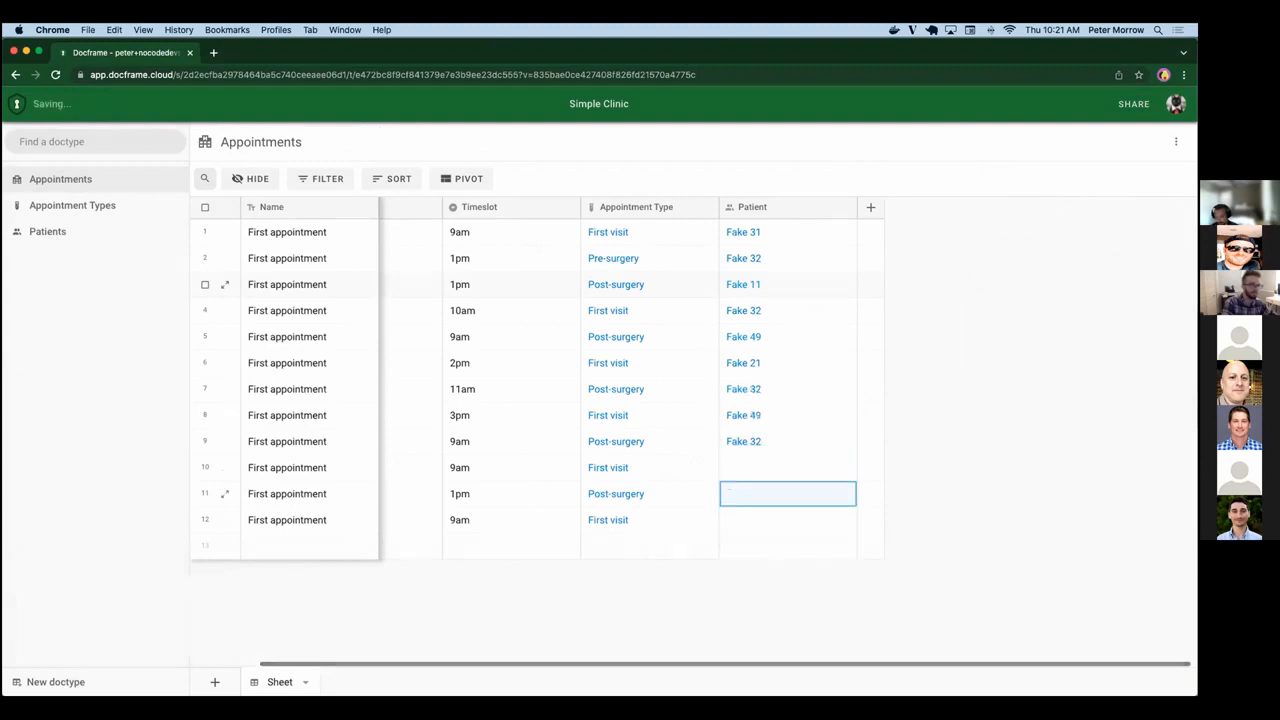
key("Return")
key("Down")
key("Down")
key("Down")
key("Down")
key("Down")
key("Down")
key("Down")
key("Down")
key("Down")
key("Down")
key("Down")
key("Down")
key("Down")
key("Down")
key("Down")
key("Return")
Link patient Fake 49 to the tenth appointment.
key("Down")
key("Up")
key("Up")
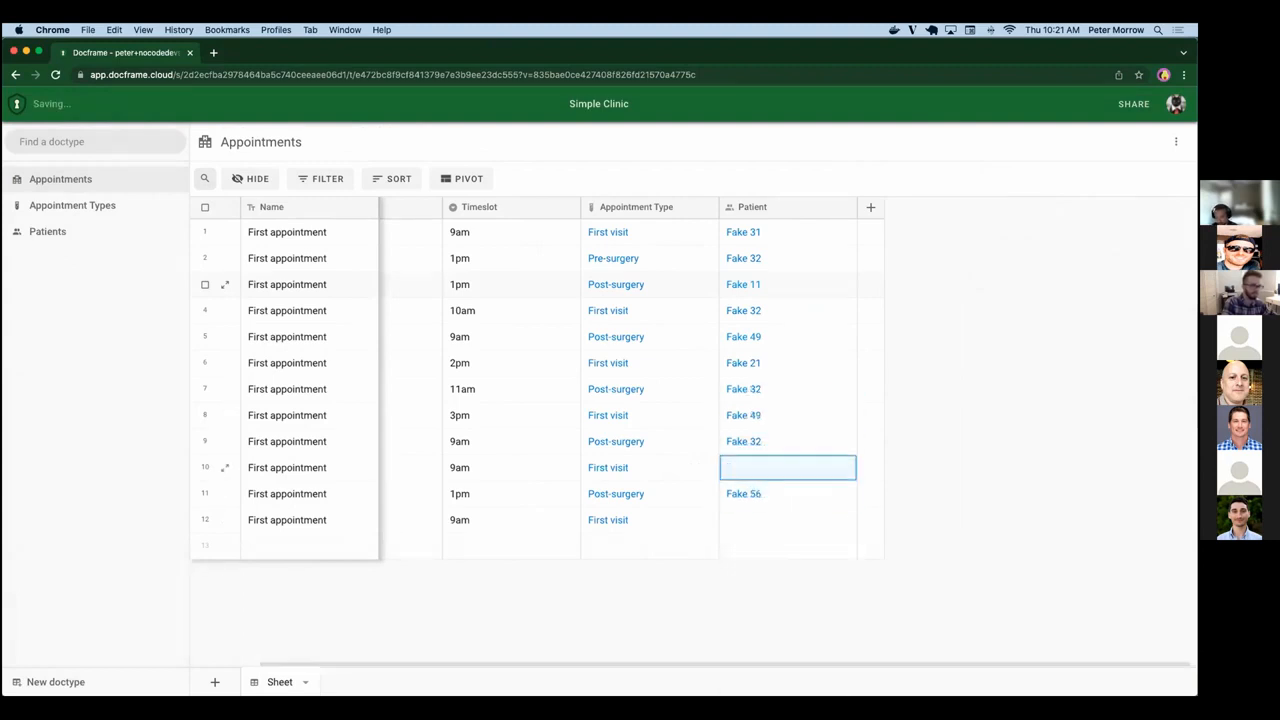
key("Return")
key("Down")
key("Down")
key("Down")
key("Return")
Link patient Fake 57 to the twelfth appointment.
key("Down")
key("Down")
key("Return")
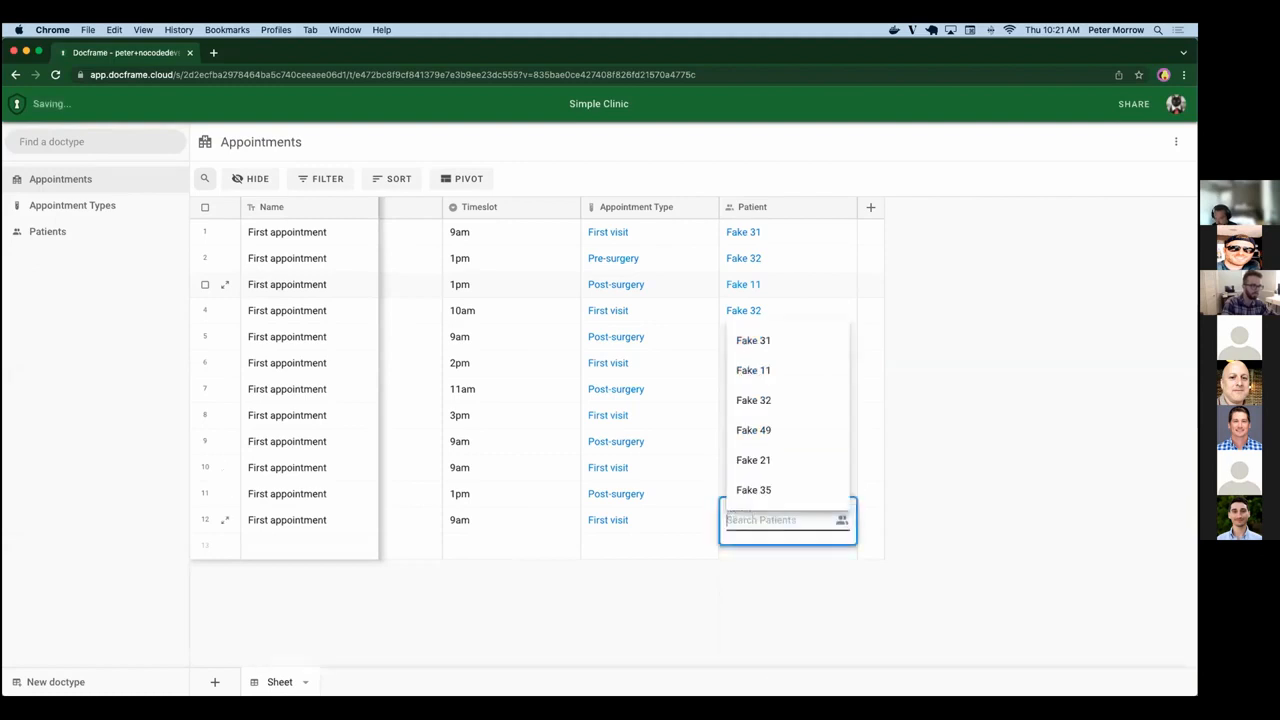
key("Down")
key("Down")
key("Down")
key("Down")
key("Down")
key("Down")
key("Down")
key("Down")
key("Down")
key("Down")
key("Down")
key("Down")
key("Down")
key("Up")
key("Return")
key("Down")
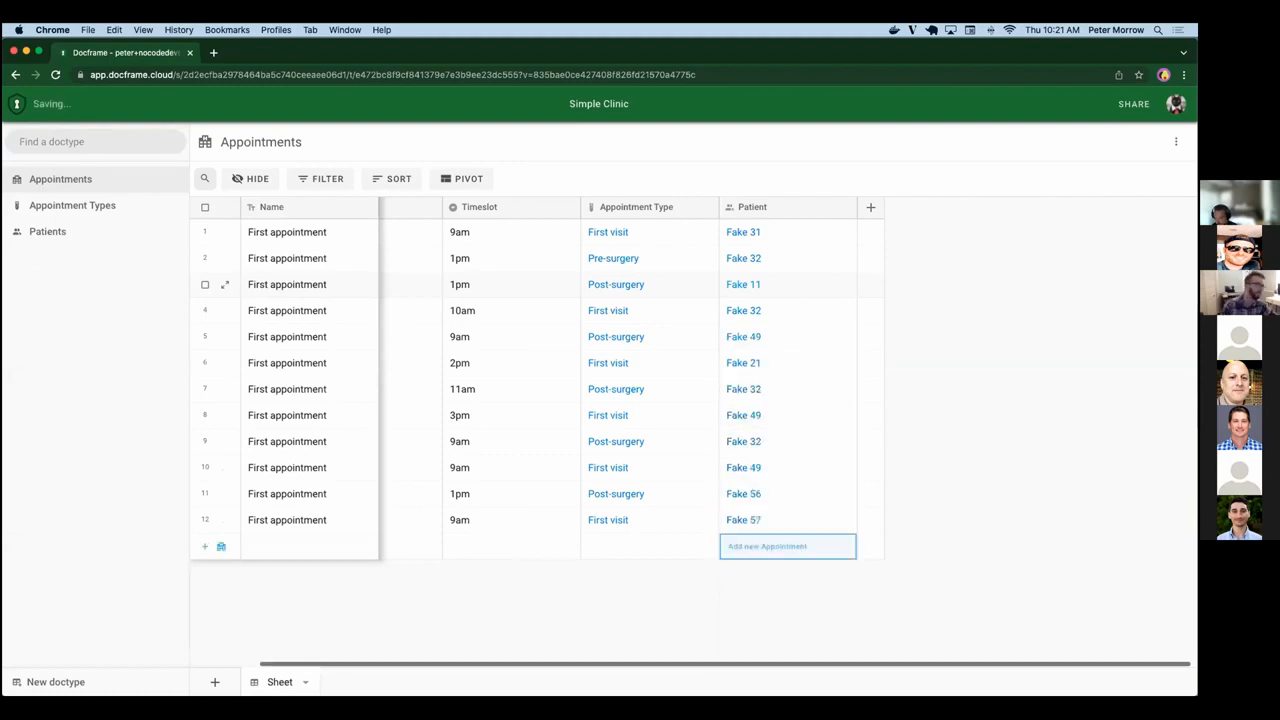
Open the twelfth appointment's full record, review its details and change history, and close it.
scroll(771, 330, "left", 3)
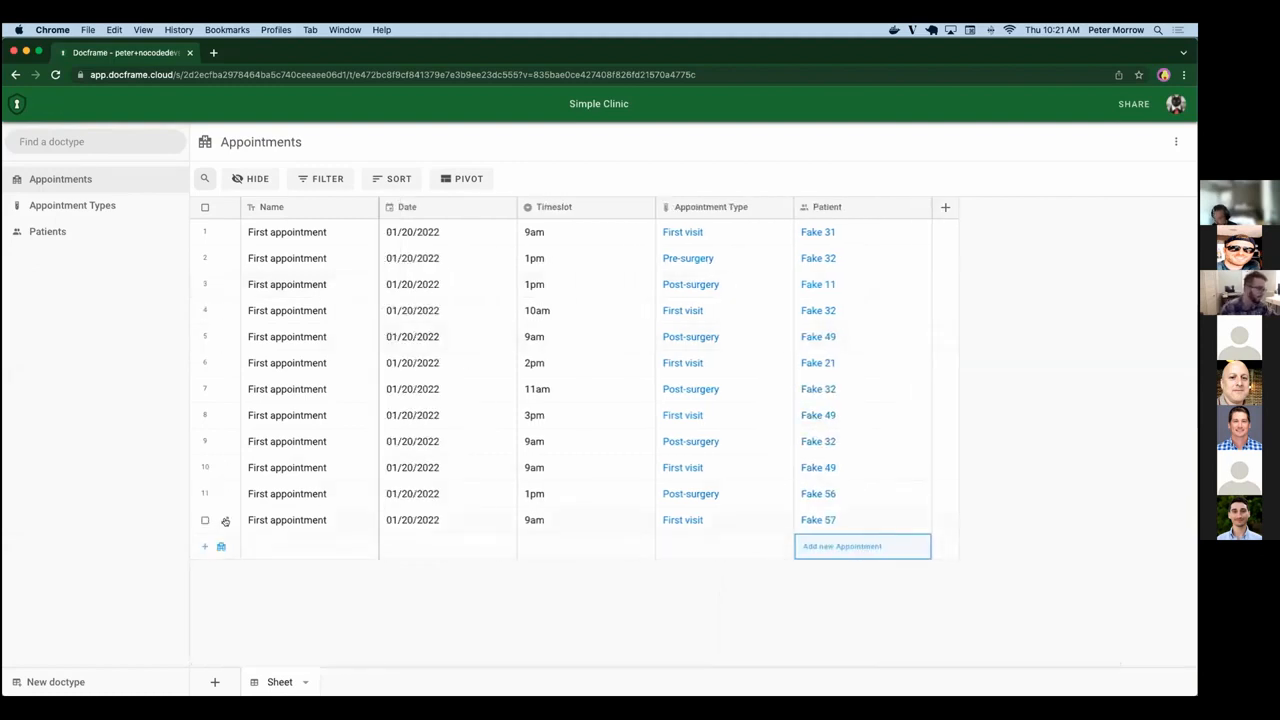
left_click(225, 520)
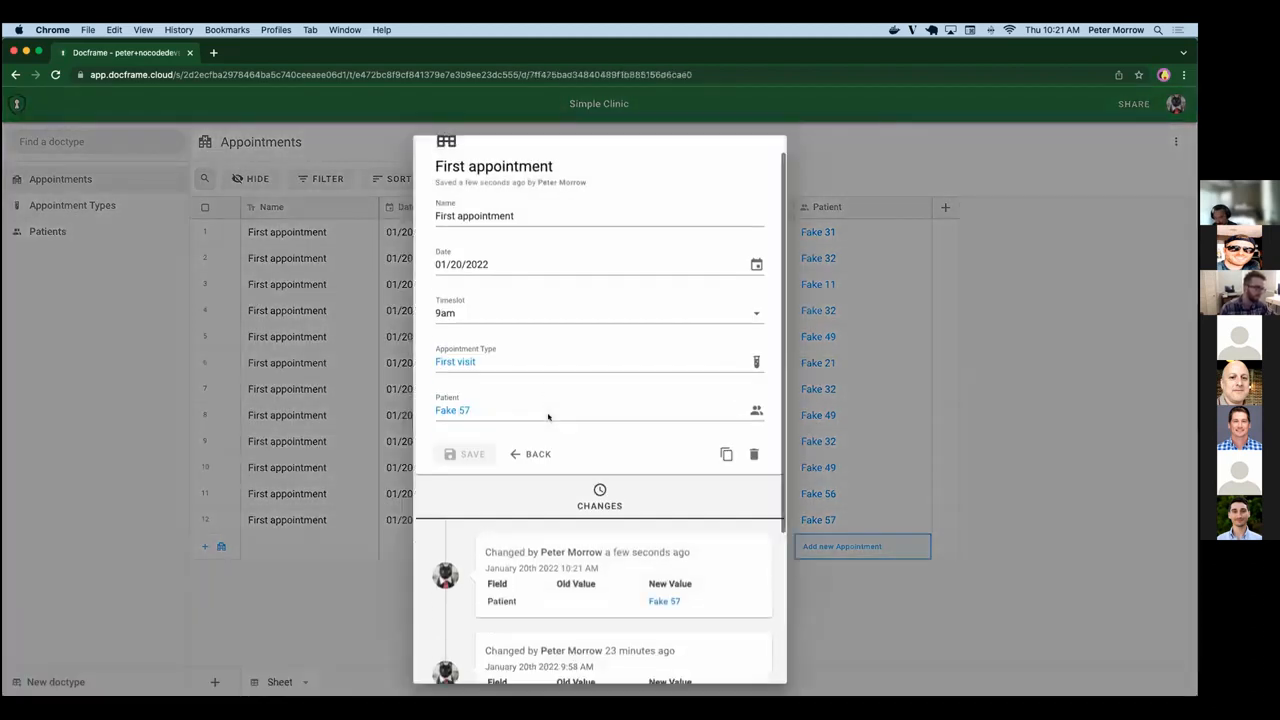
scroll(560, 450, "down", 5)
scroll(492, 541, "up", 5)
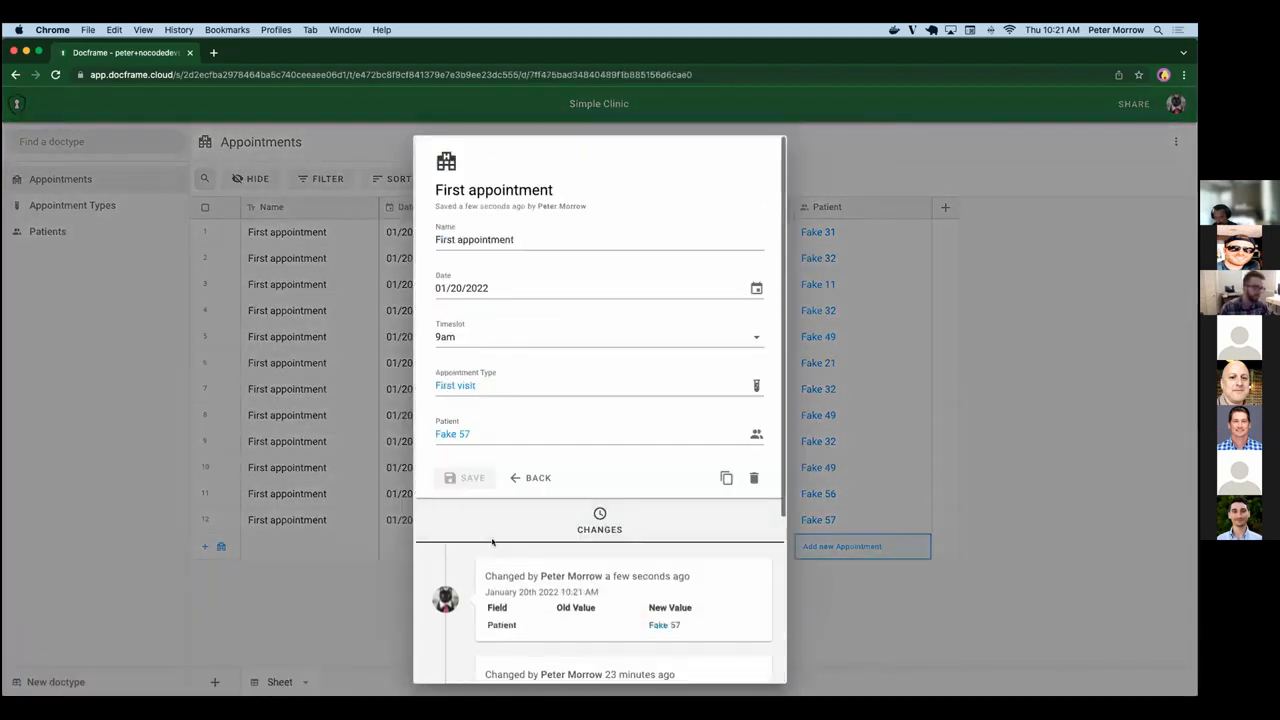
left_click(1069, 417)
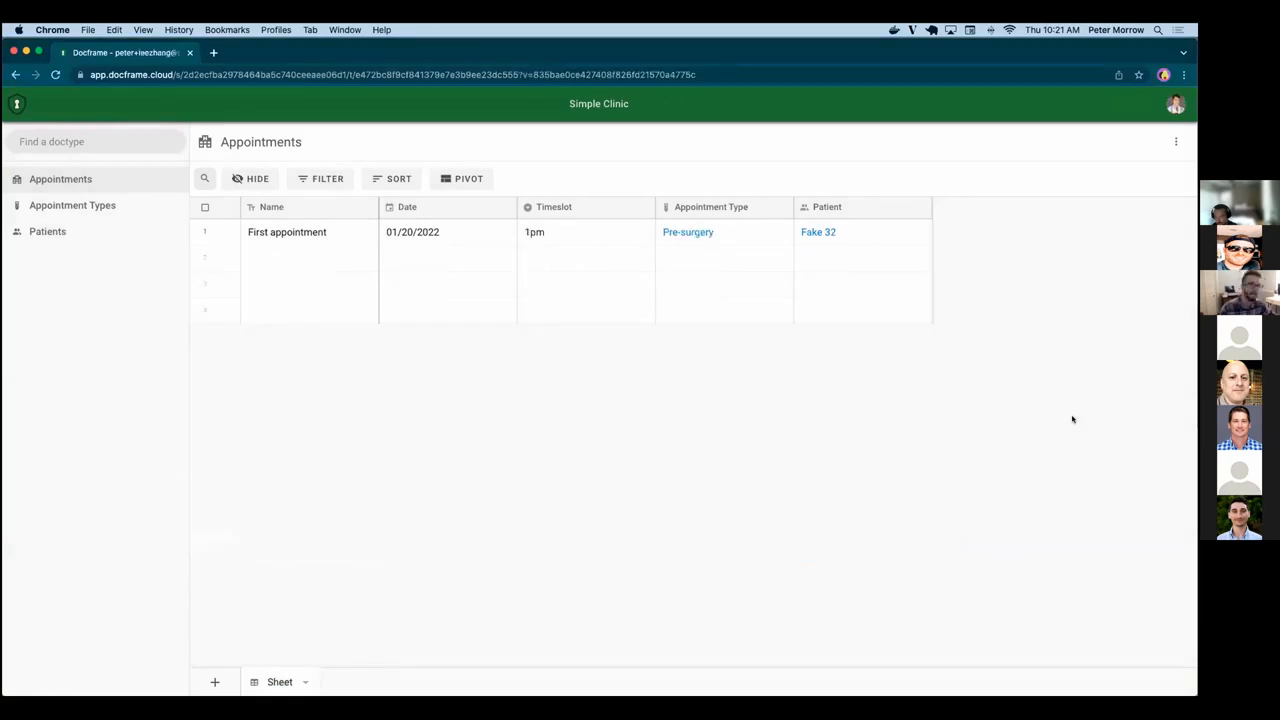
Reload Appointments in the second physician's session and review the appointments shown there.
key("super+r")
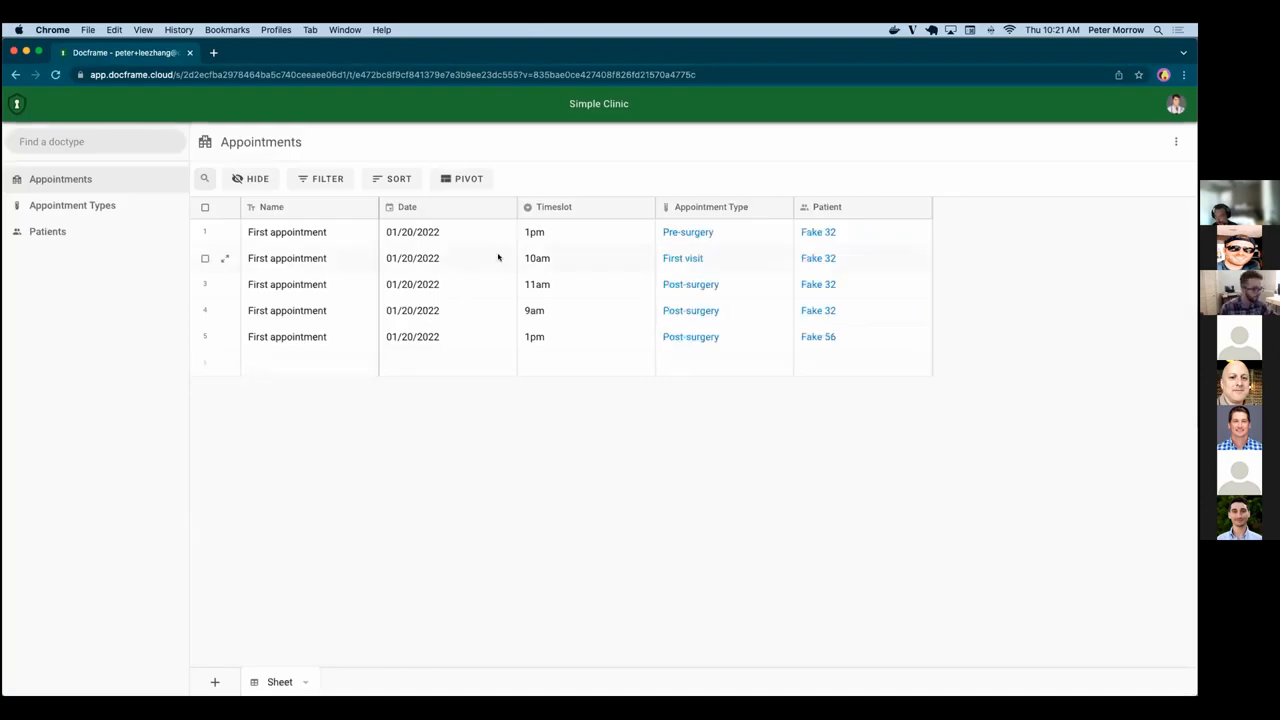
key("super+grave")
key("super+grave")
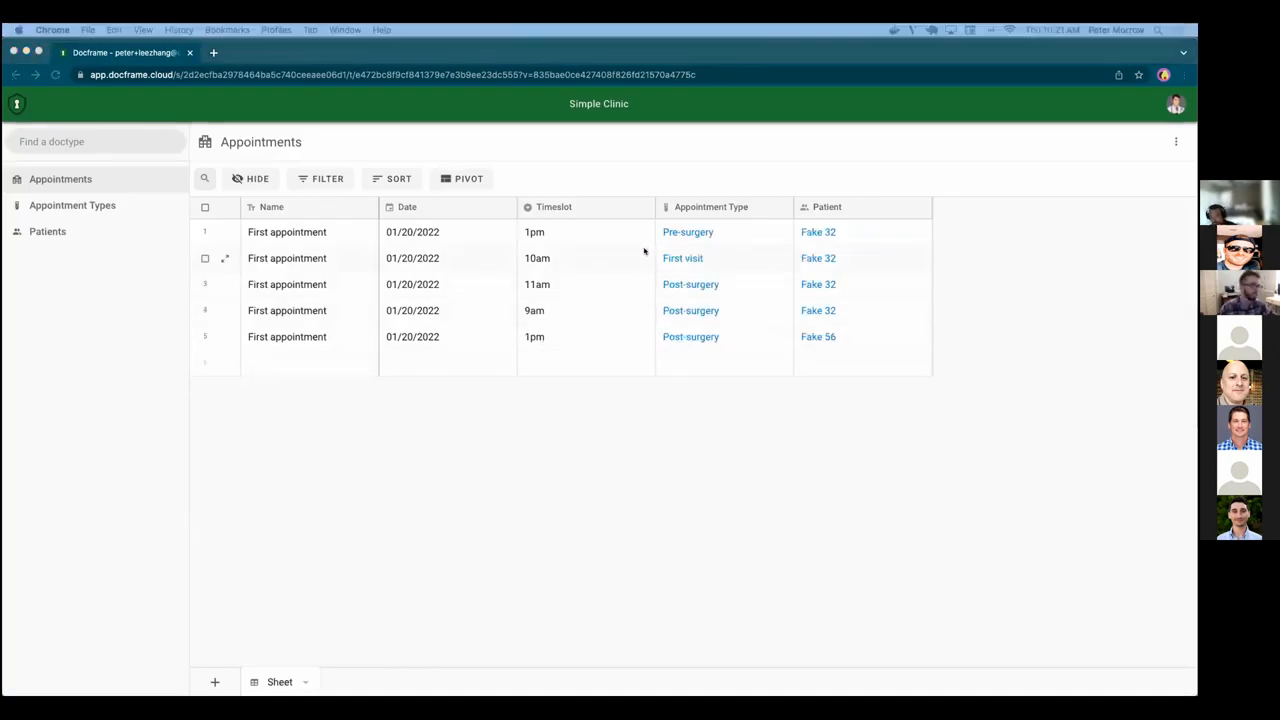
Reload Appointments in the first physician's session and compare the appointments shown across both physicians' and the administrator's sessions.
key("super+r")
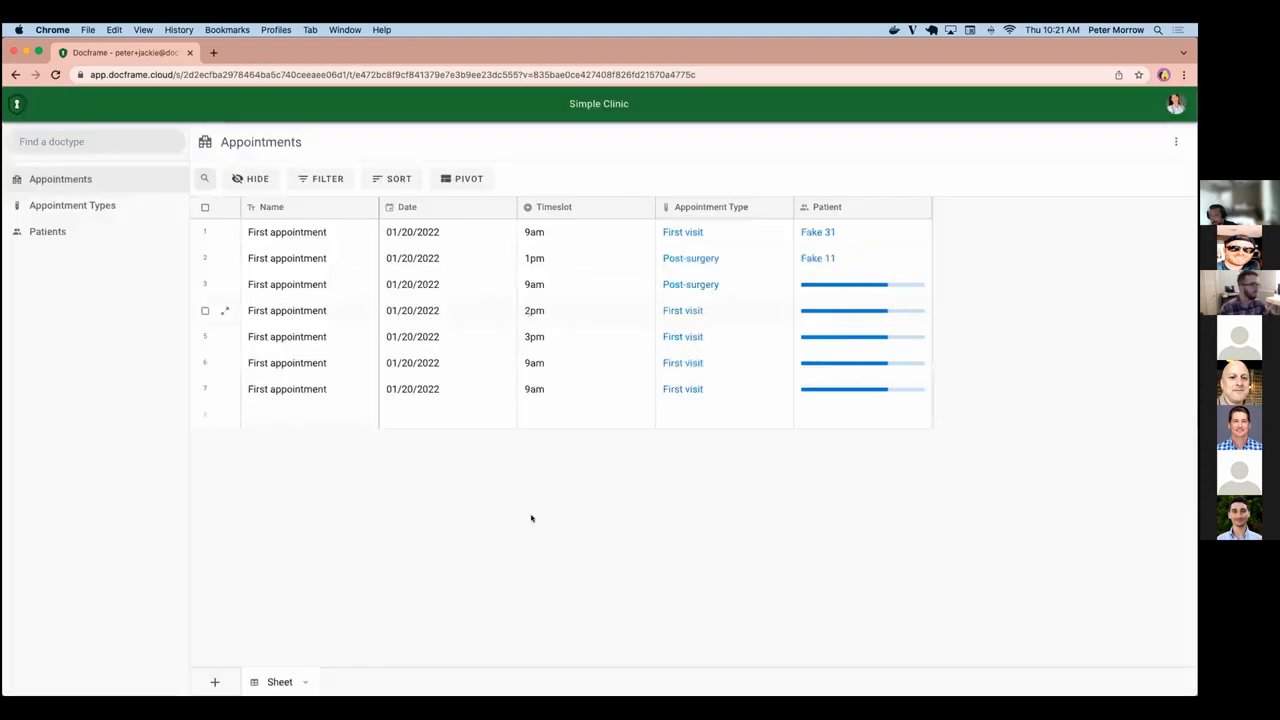
key("super+grave")
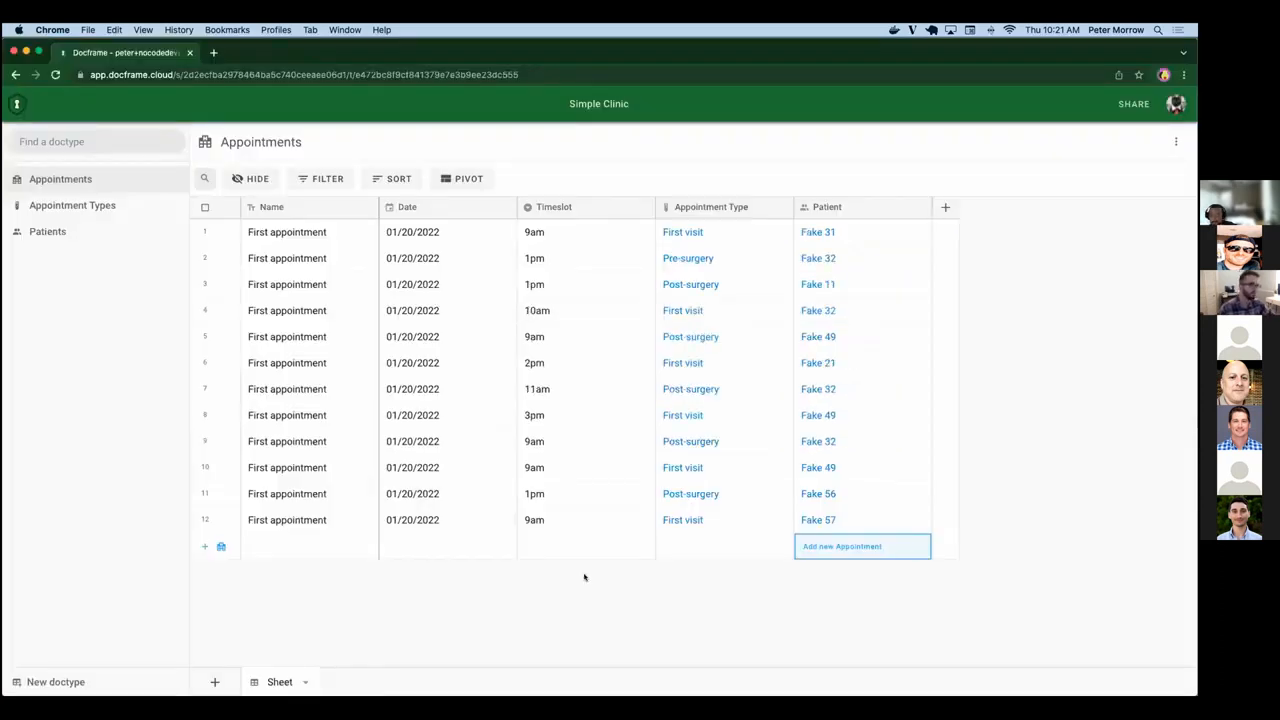
key("super+grave")
key("super+grave")
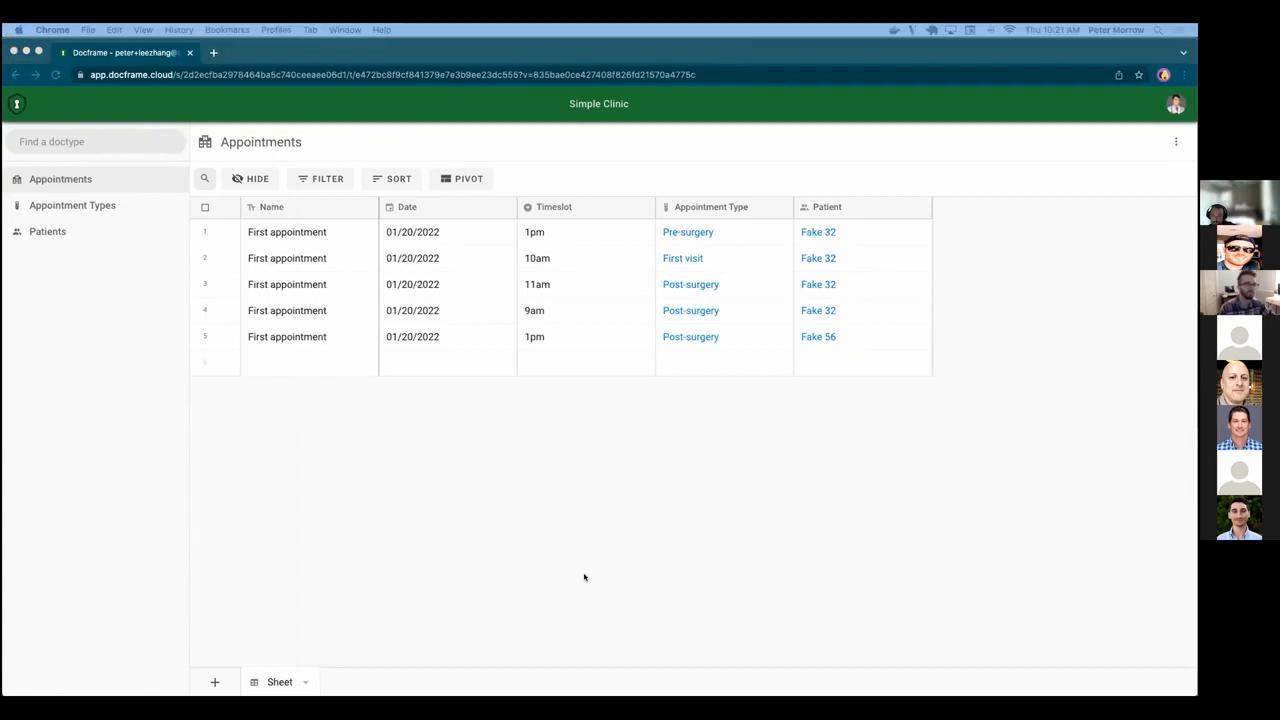
key("super+grave")
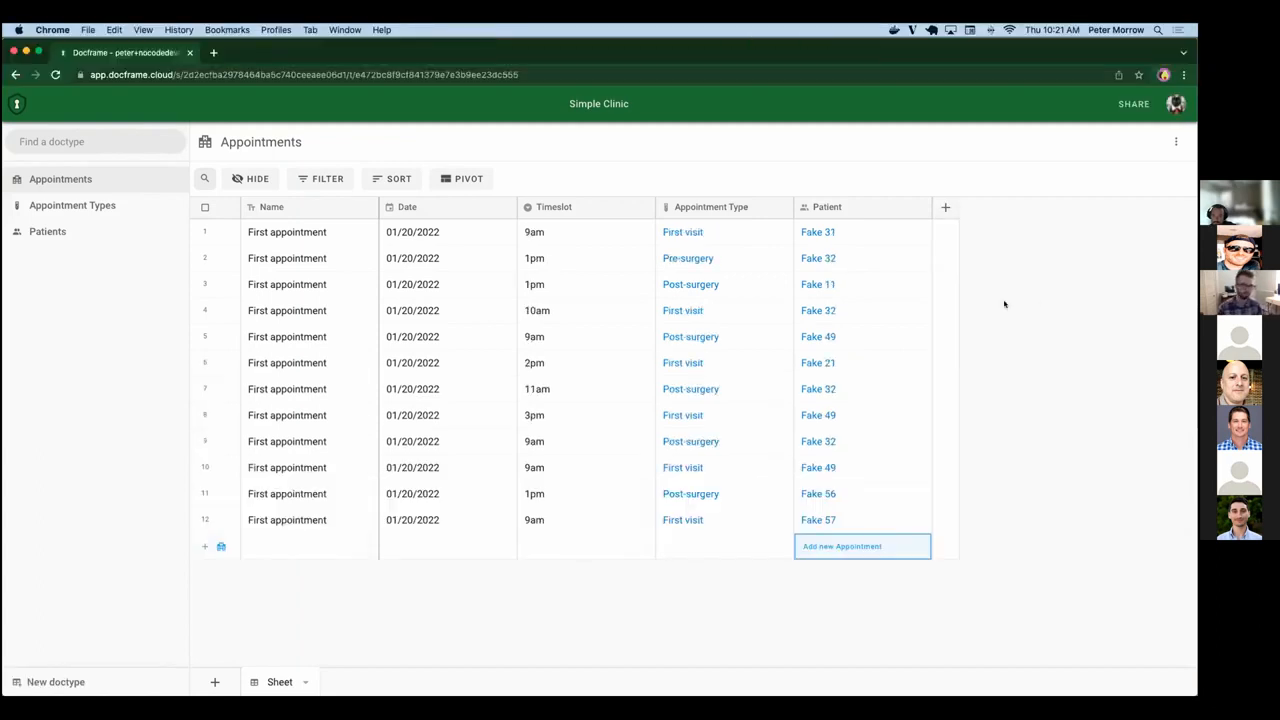
key("Up")
key("Up")
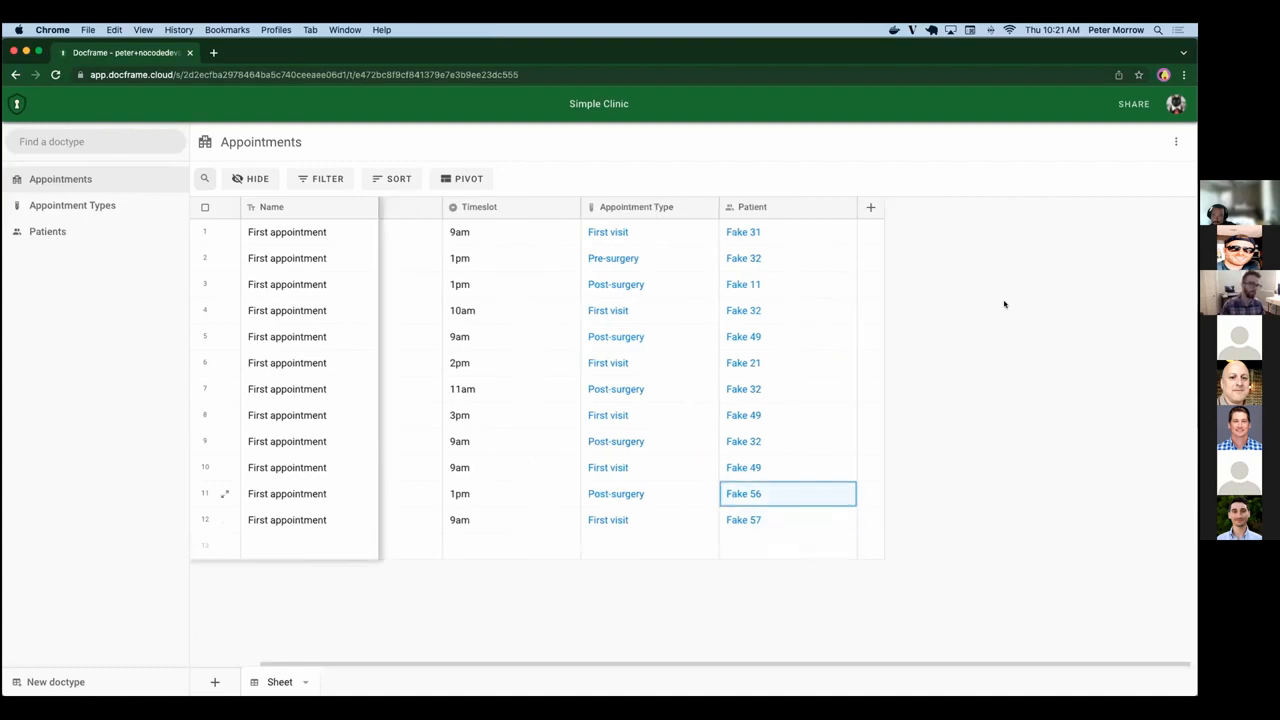
Open the Physician role, review its Appointments and Patients permissions and conditions, and close it.
left_click(1132, 99)
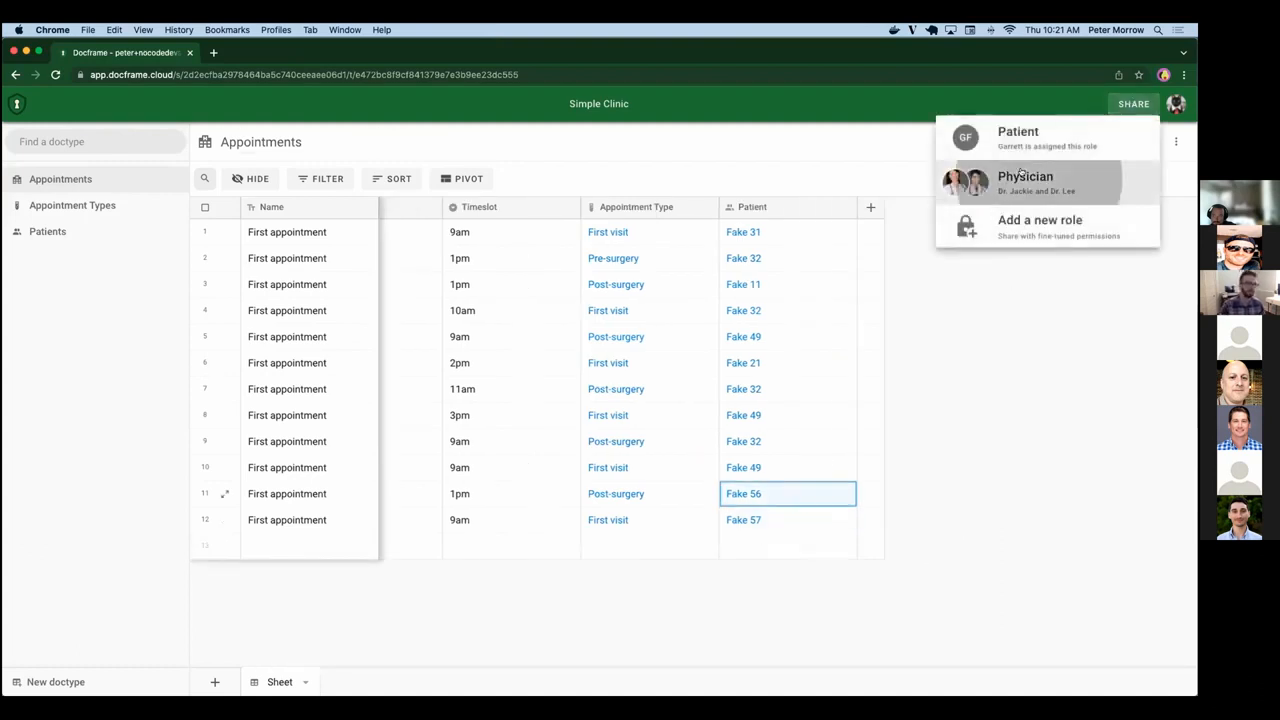
left_click(1030, 180)
scroll(498, 515, "down", 5)
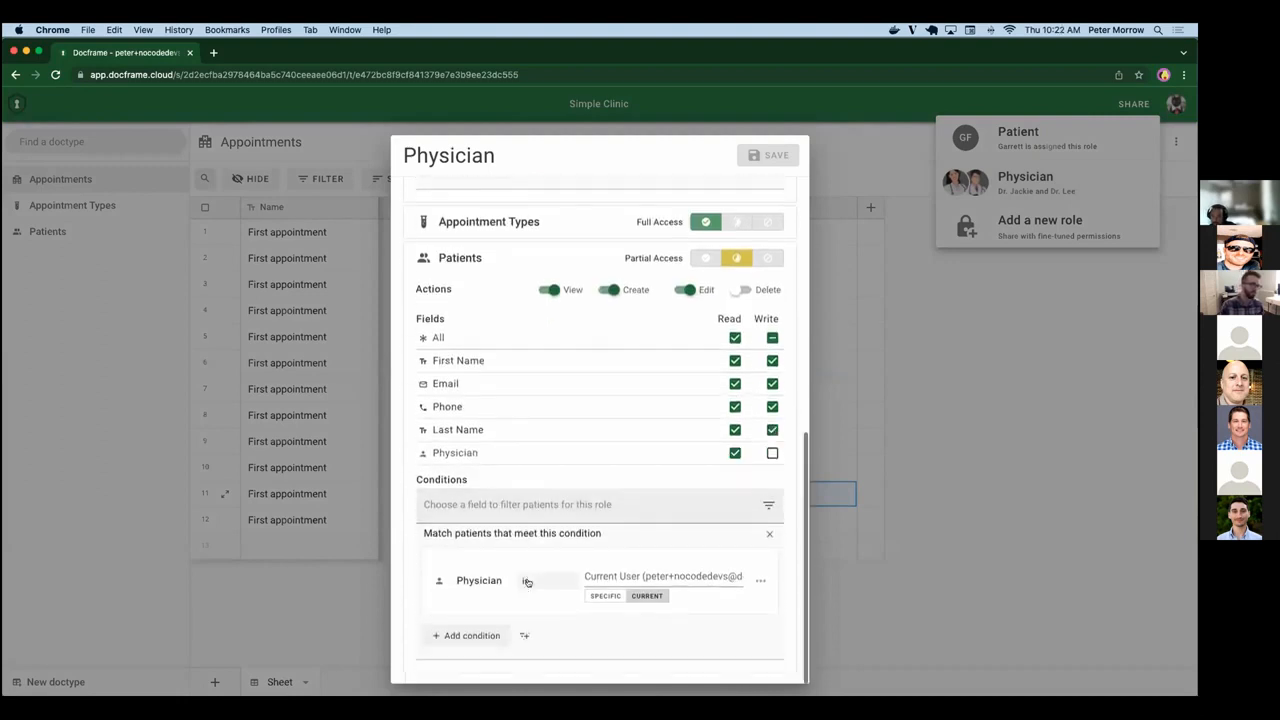
scroll(527, 581, "up", 2)
scroll(527, 581, "up", 2)
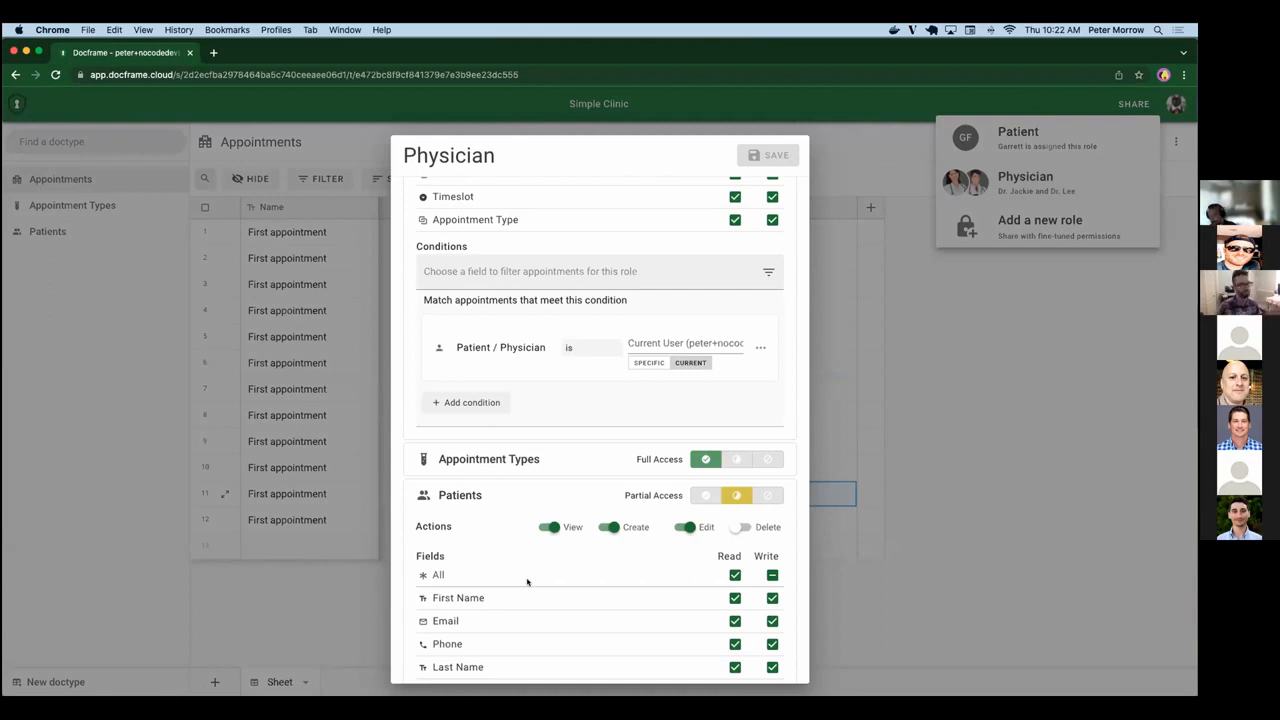
scroll(634, 437, "up", 3)
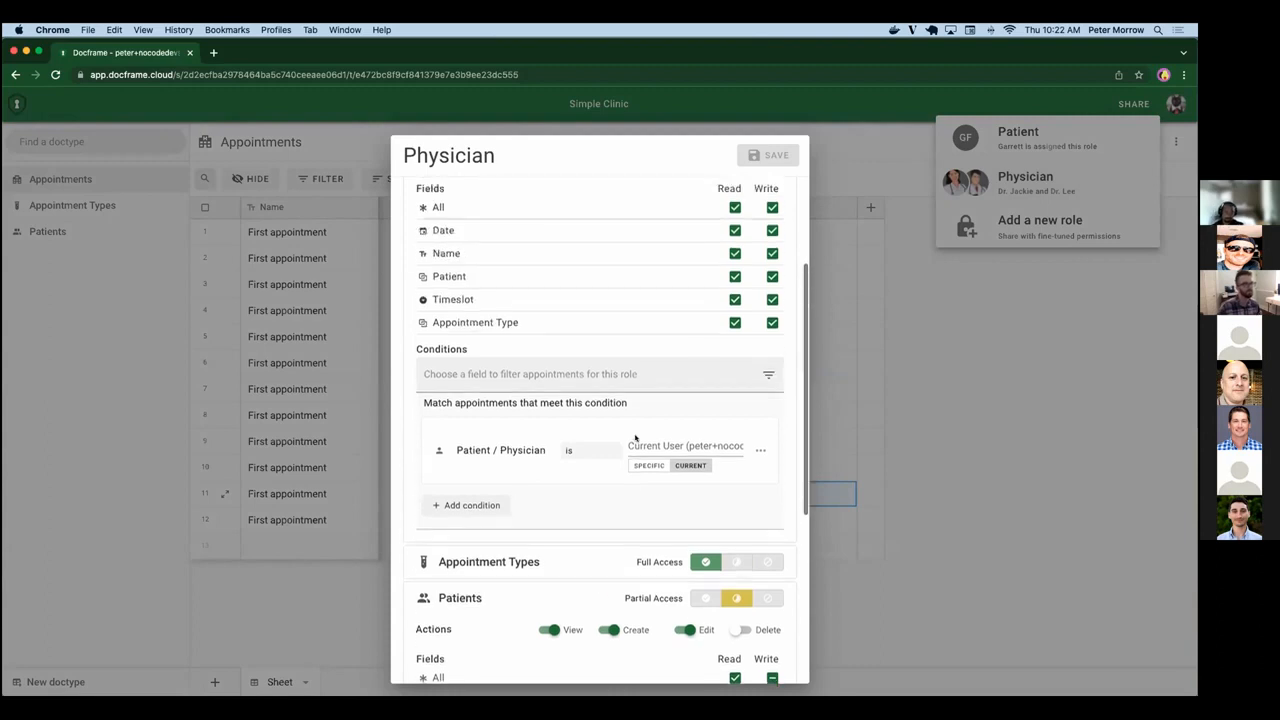
scroll(634, 437, "up", 1)
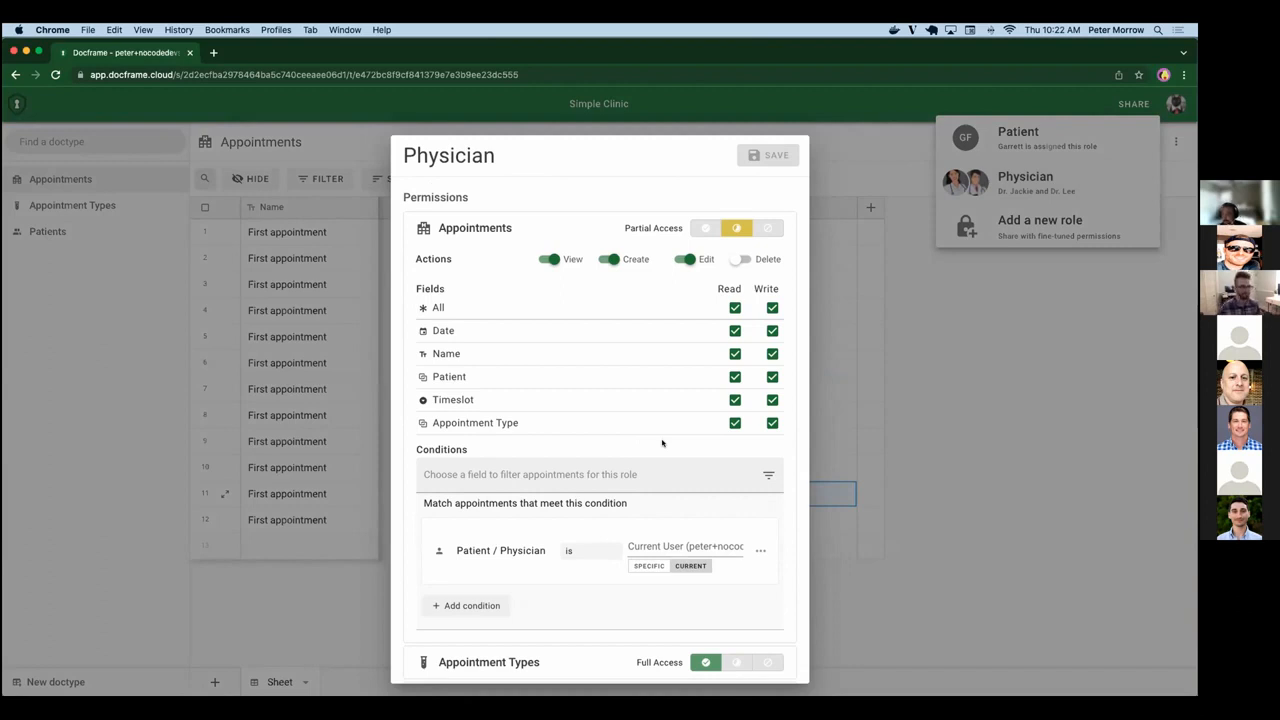
left_click(940, 460)
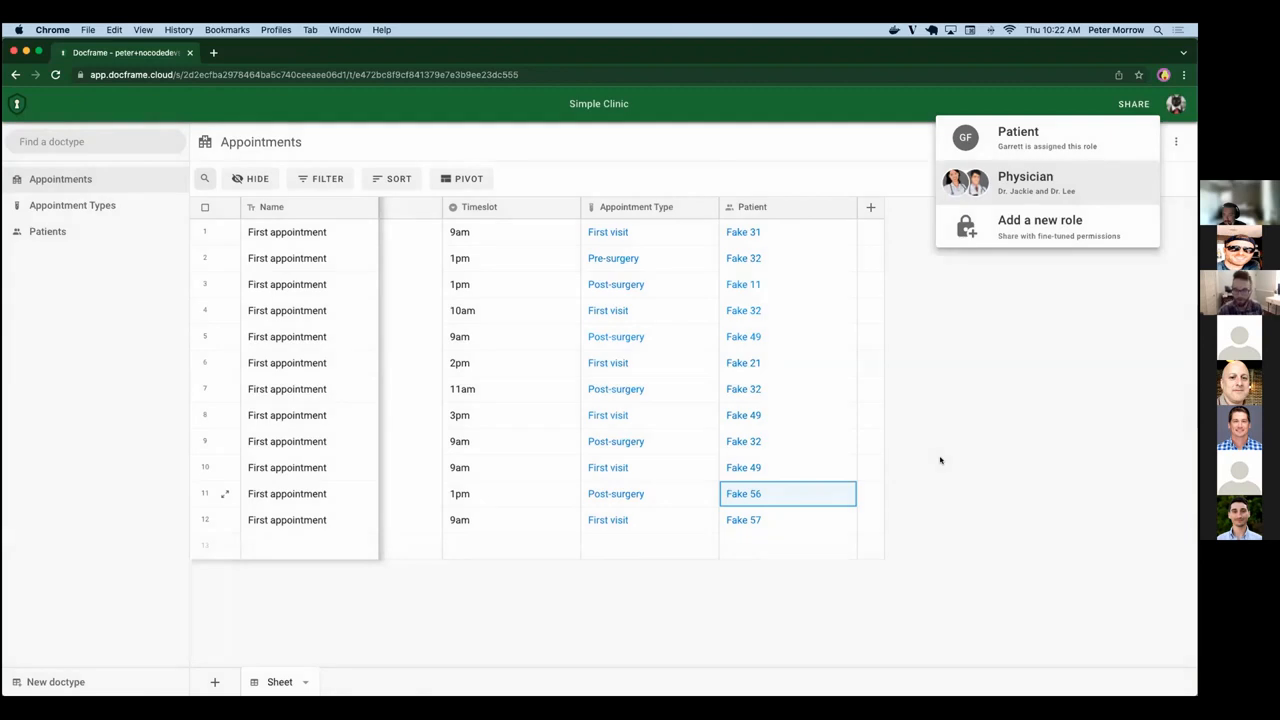
left_click(940, 460)
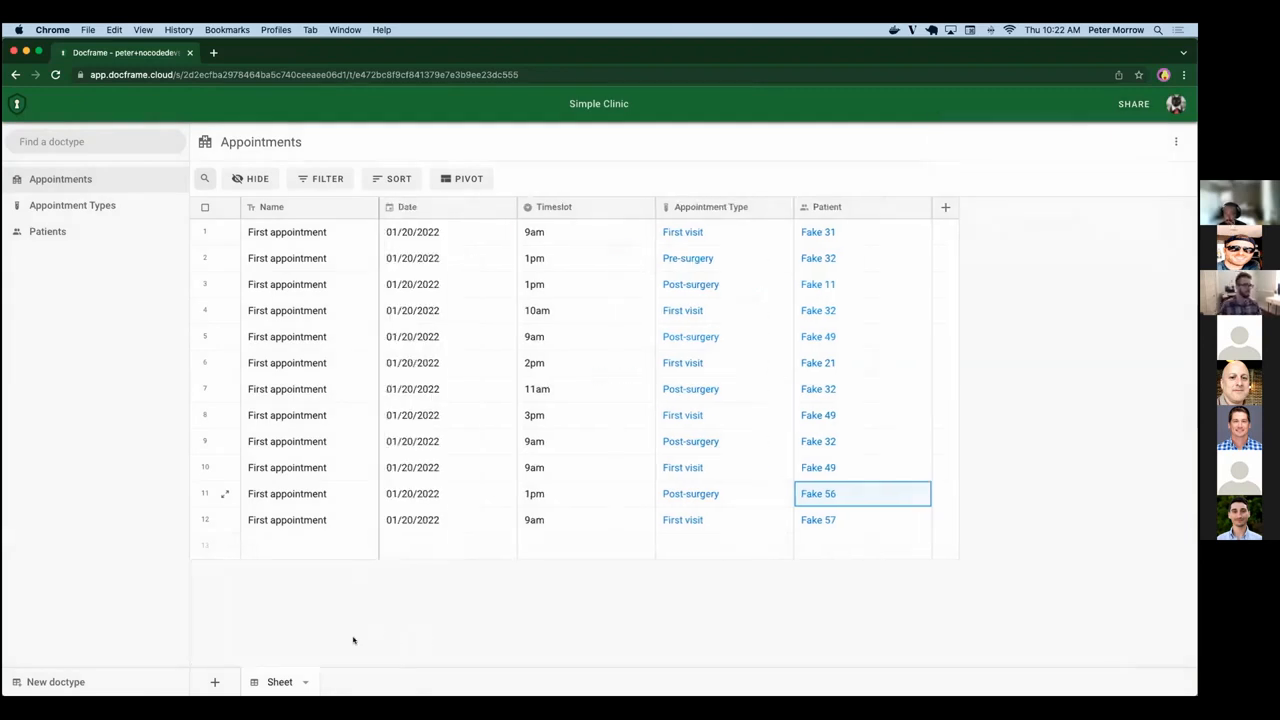
left_click(212, 678)
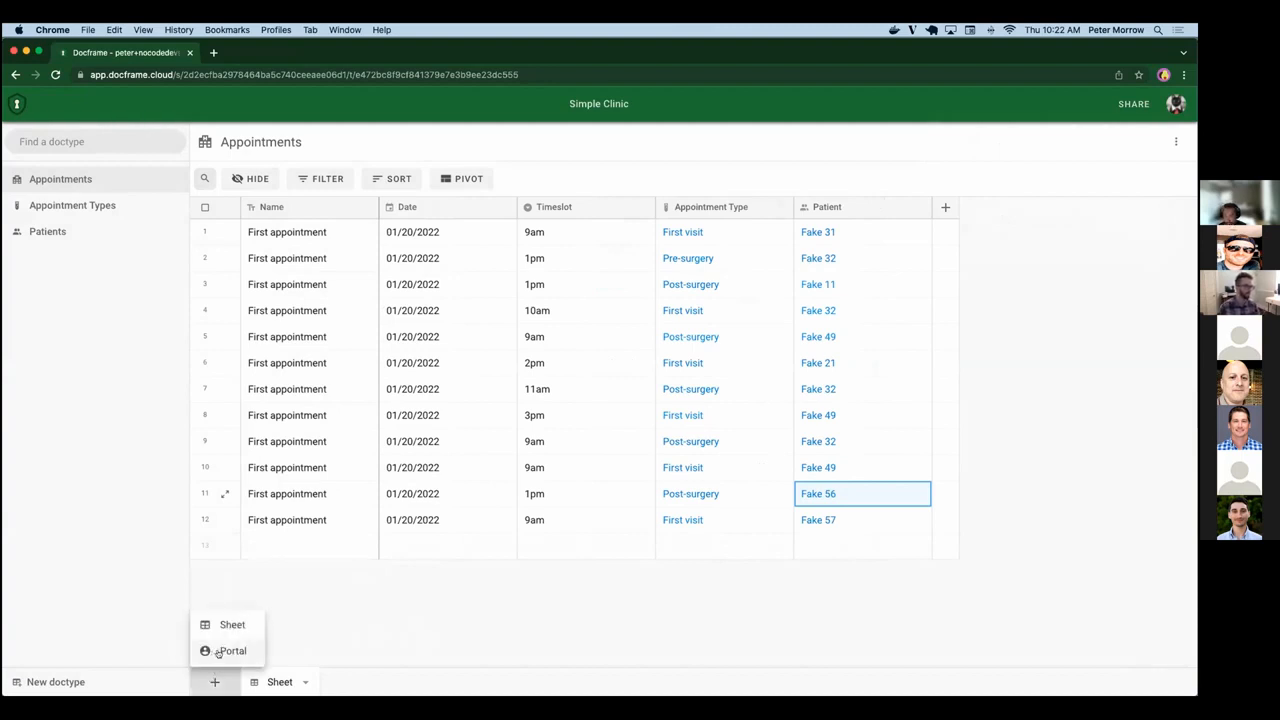
left_click(468, 632)
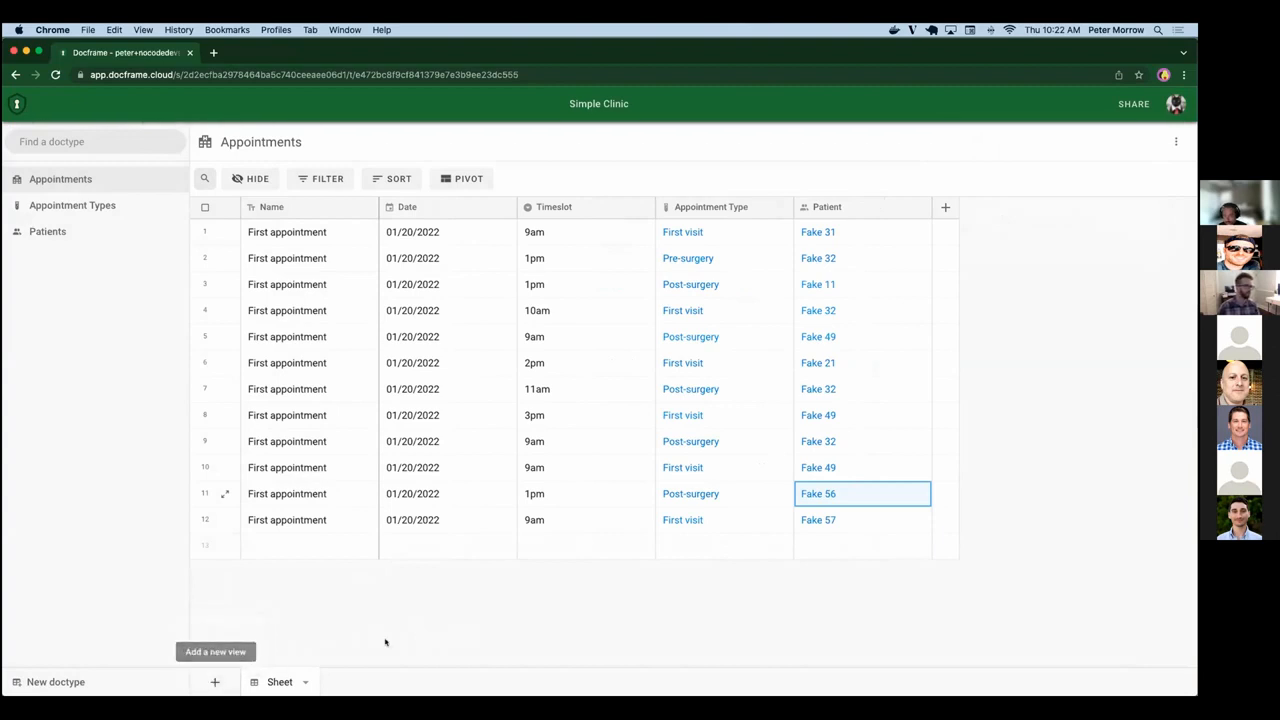
left_click(205, 680)
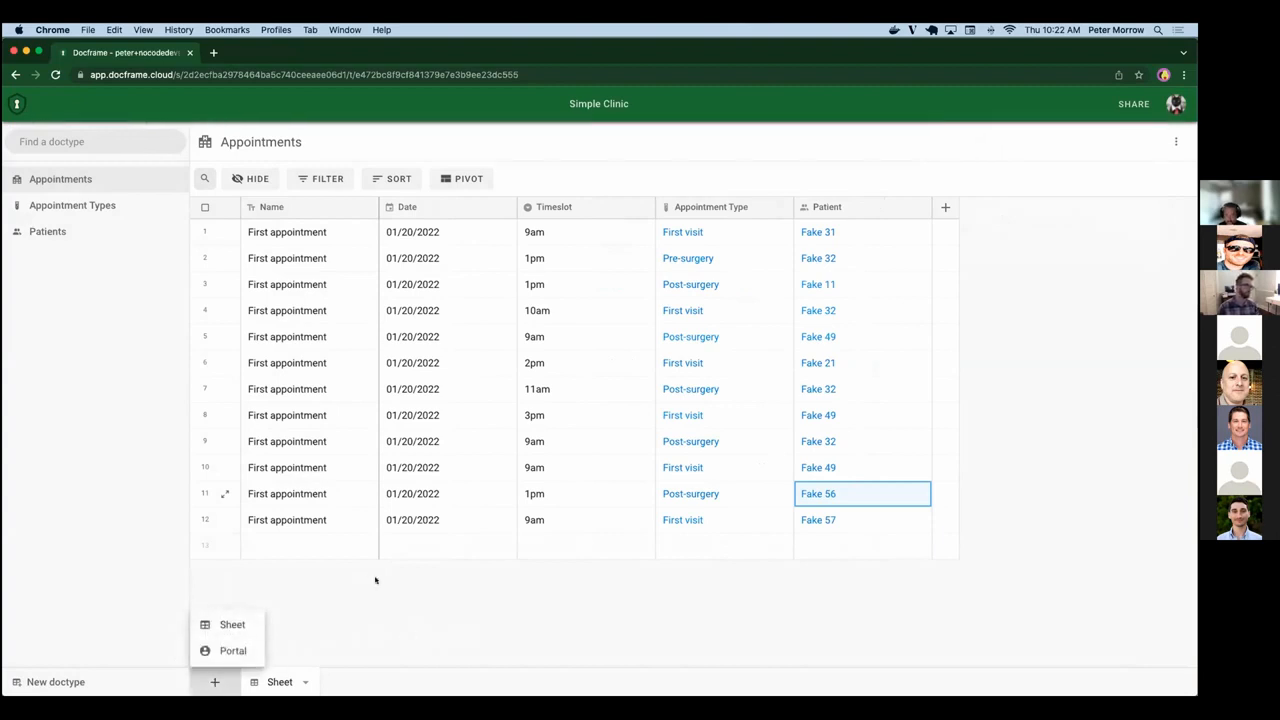
left_click(375, 580)
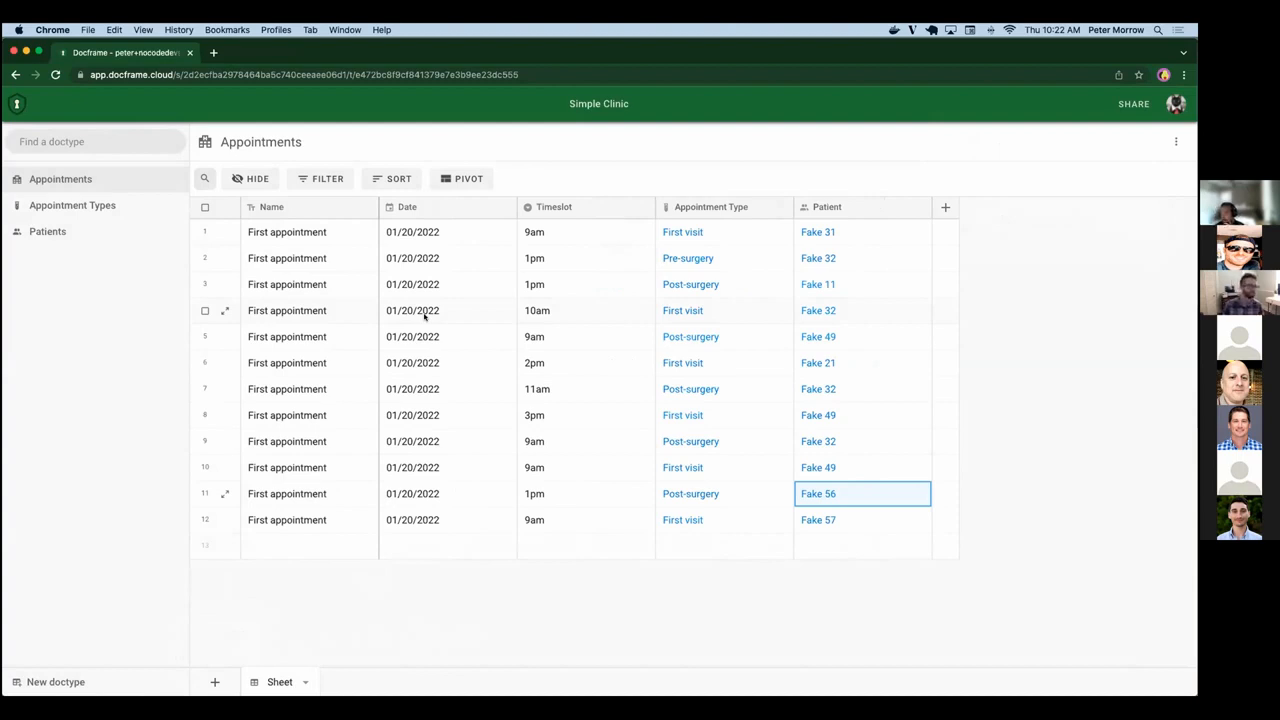
Add a Portal view to the Patients doctype and name it Patient Portal.
left_click(88, 231)
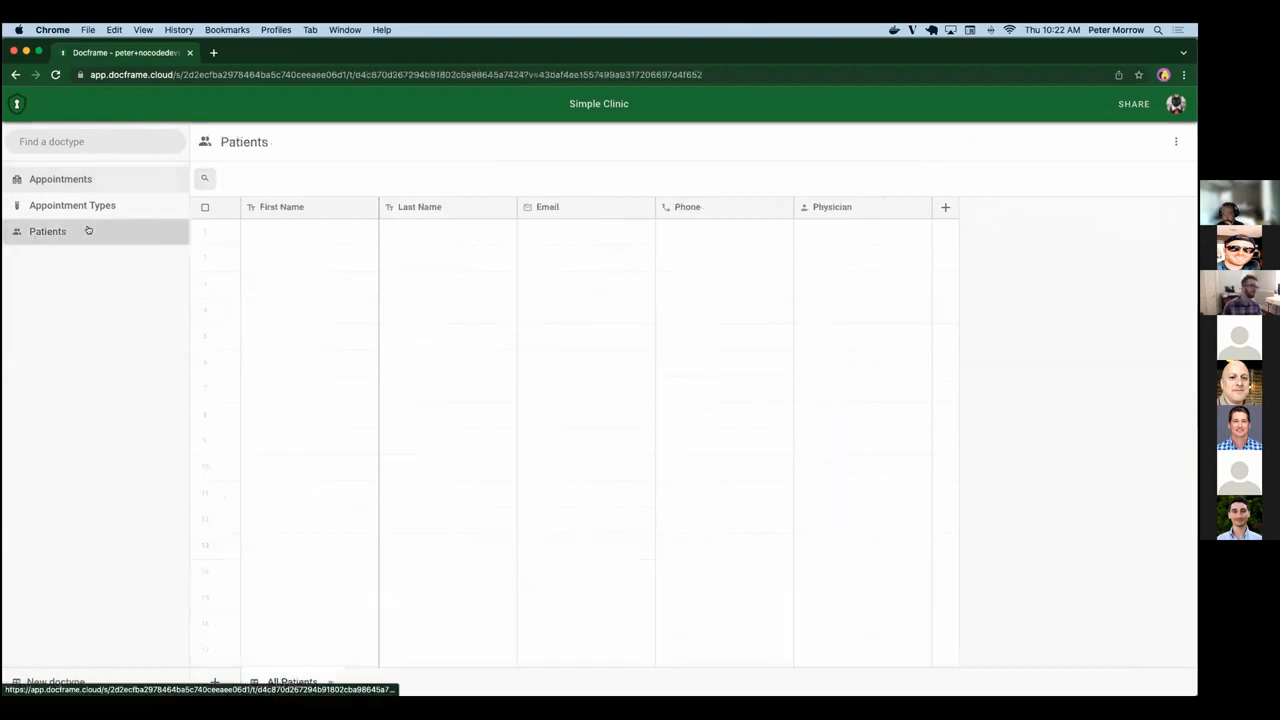
left_click(212, 678)
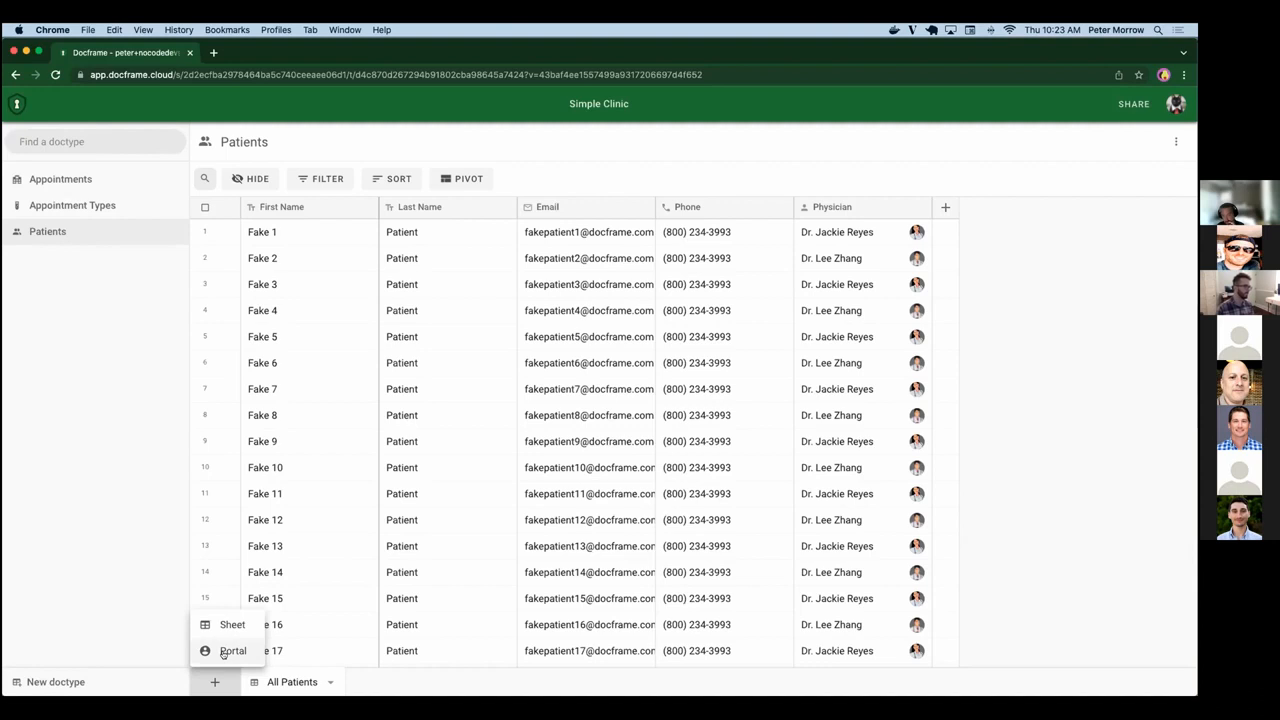
left_click(223, 653)
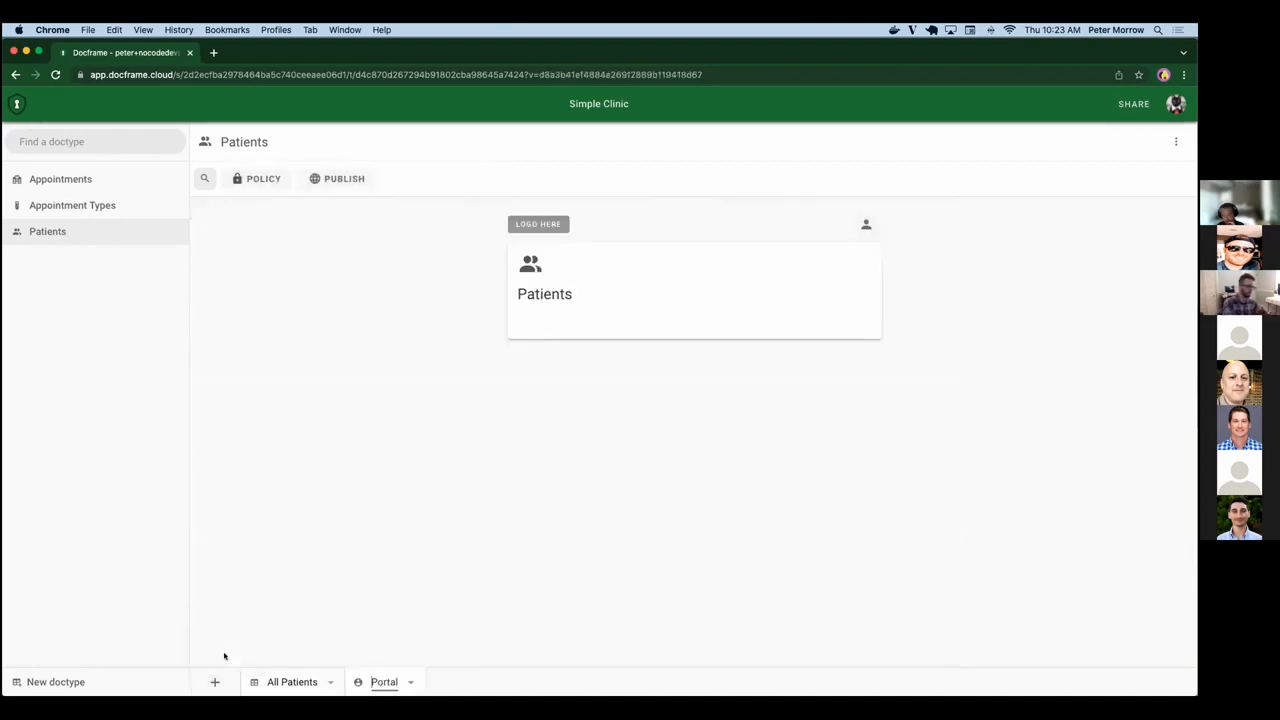
type("Paitent")
key("BackSpace")
key("BackSpace")
key("BackSpace")
key("BackSpace")
key("BackSpace")
type("tient")
key("Return")
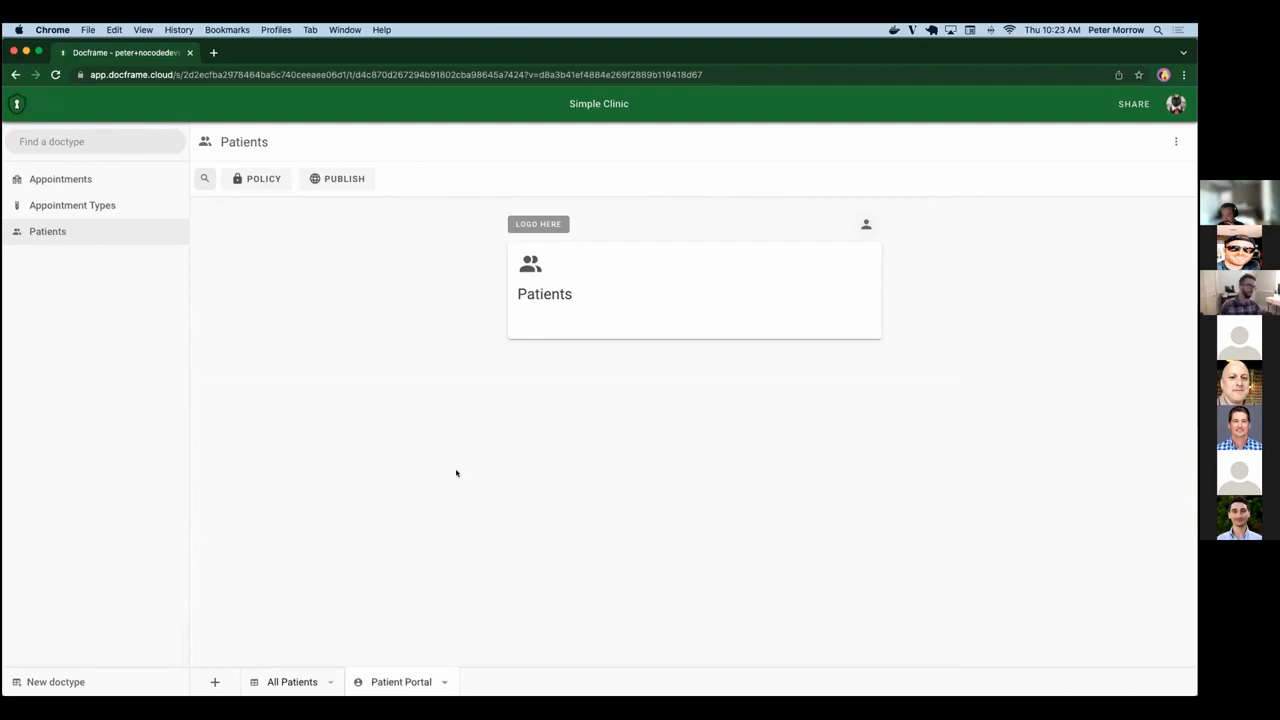
Open the patient list in the portal preview and view the record of Fake 31.
left_click(653, 295)
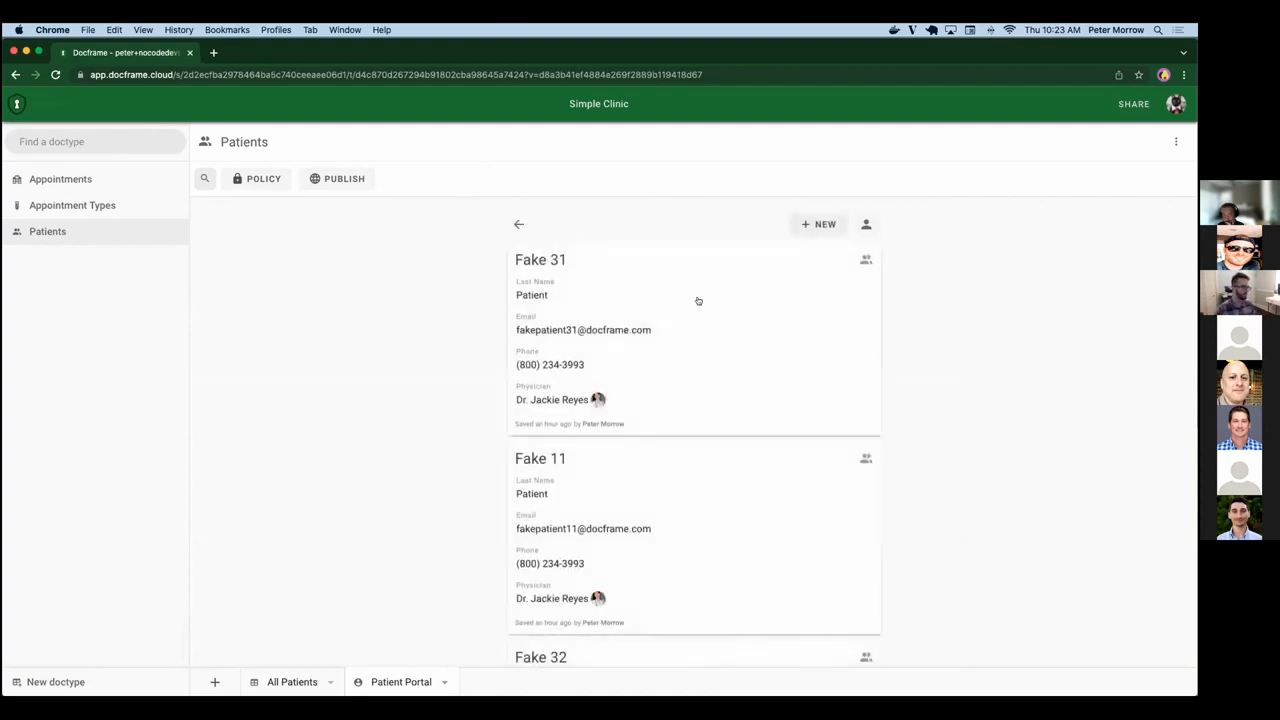
left_click(689, 294)
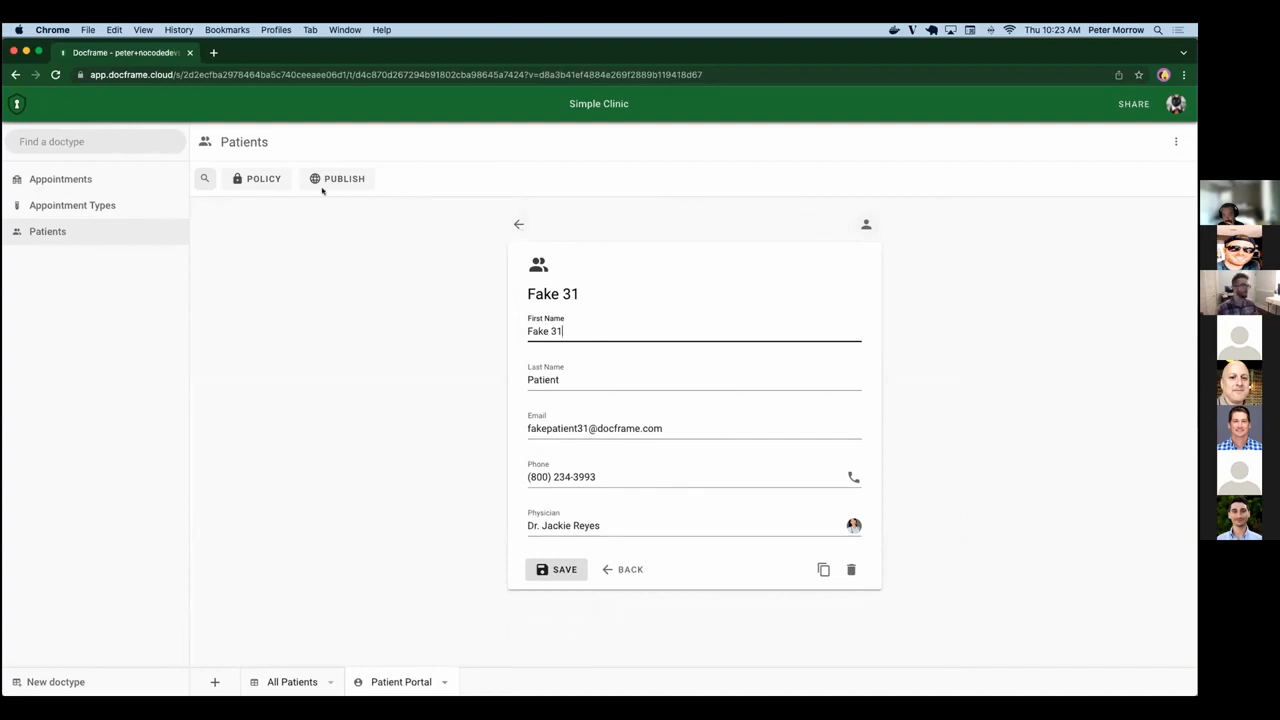
Set Patients to Partial Access in the portal's policy and look over the fields available for its conditions.
left_click(279, 184)
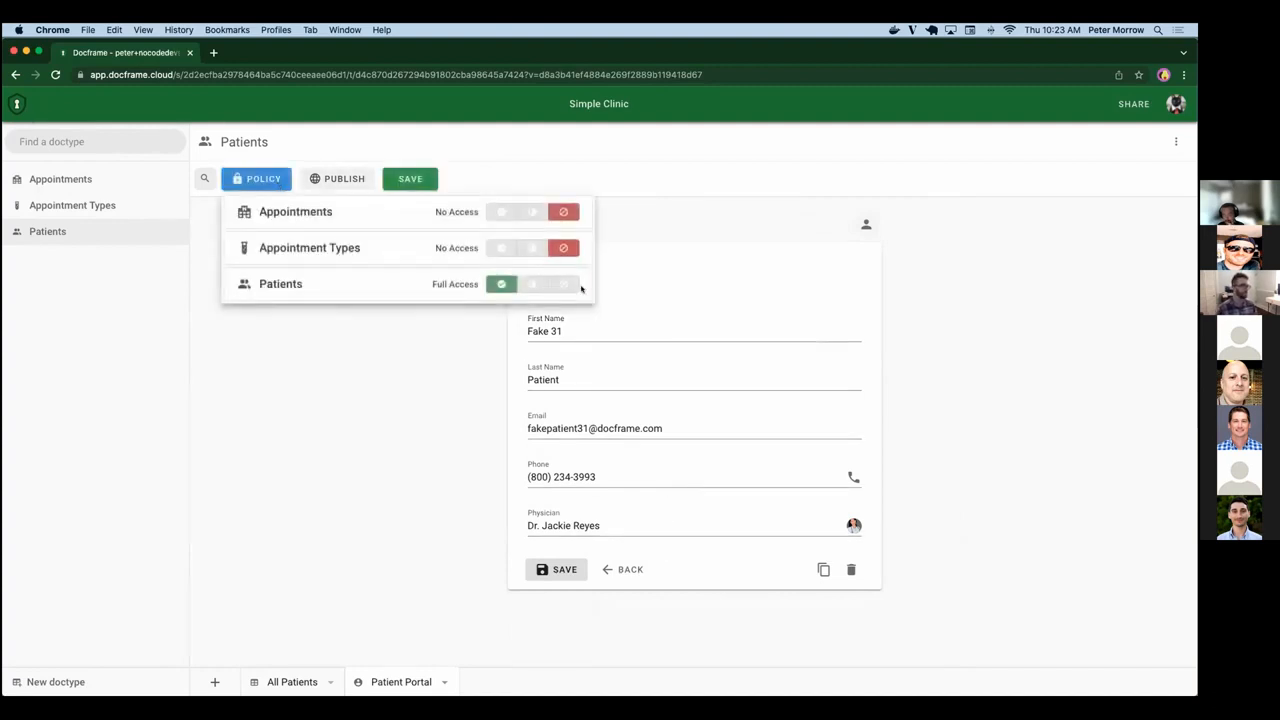
left_click(532, 284)
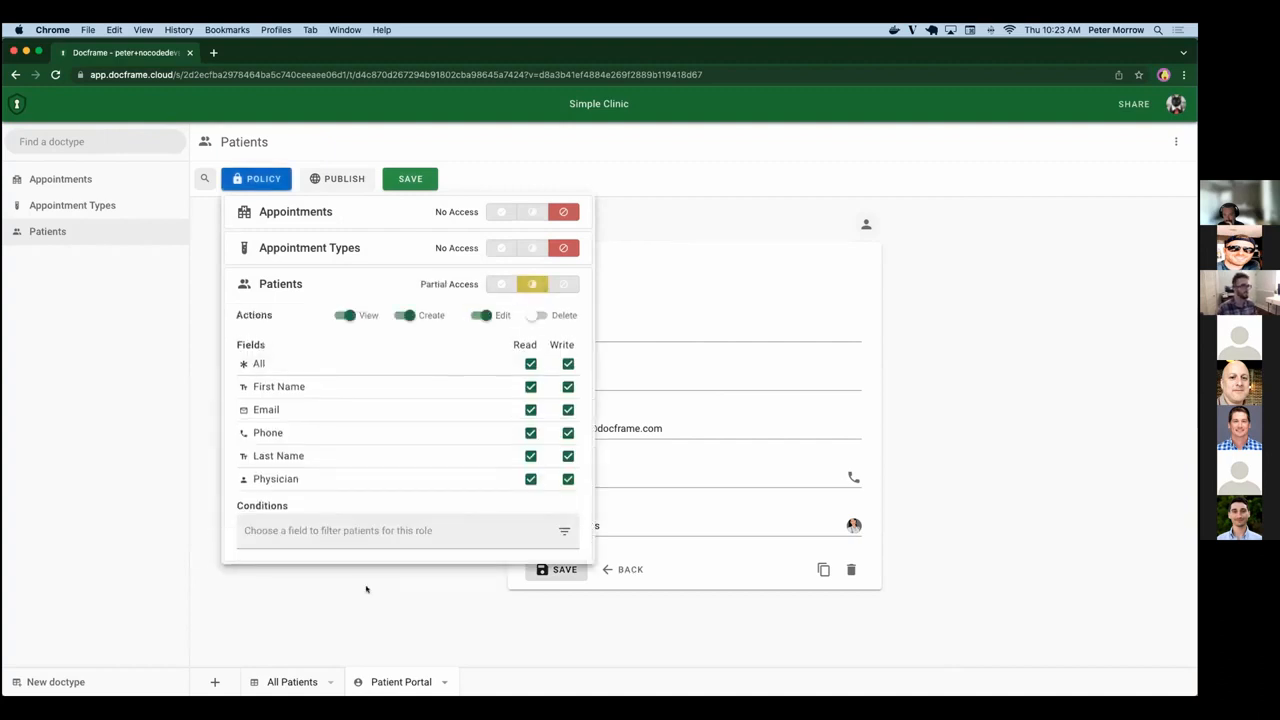
left_click(322, 531)
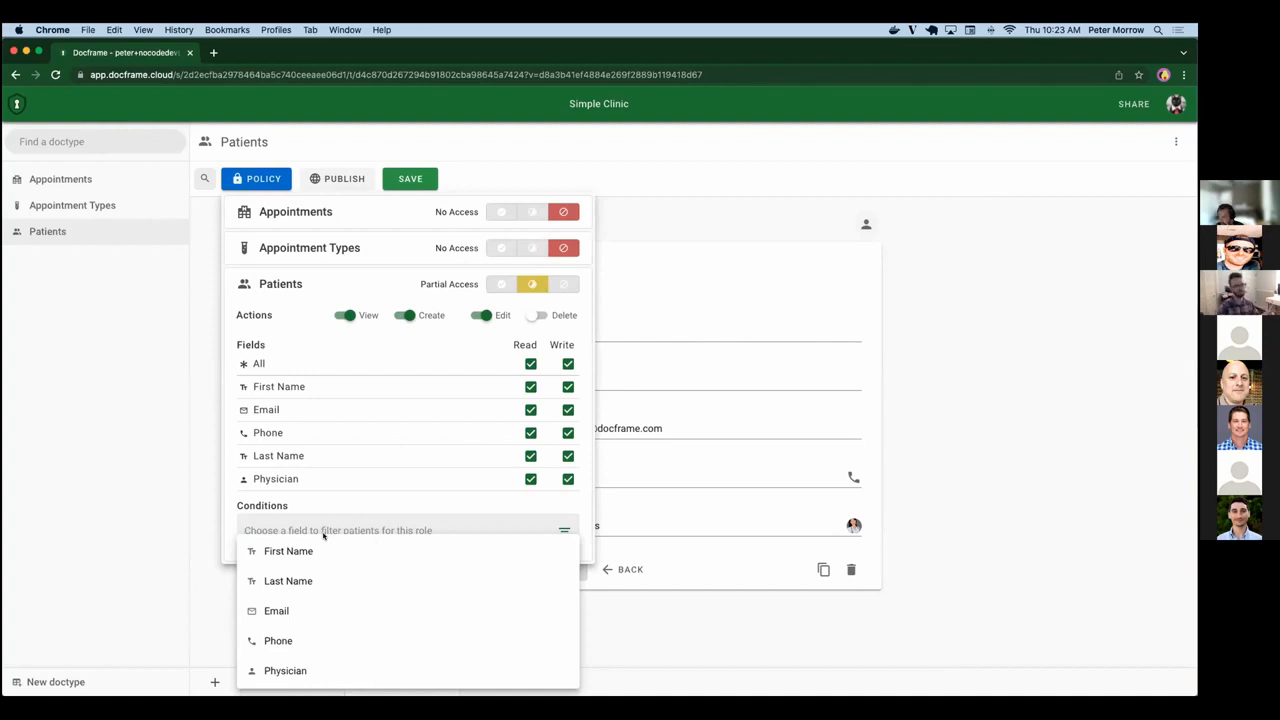
left_click(840, 447)
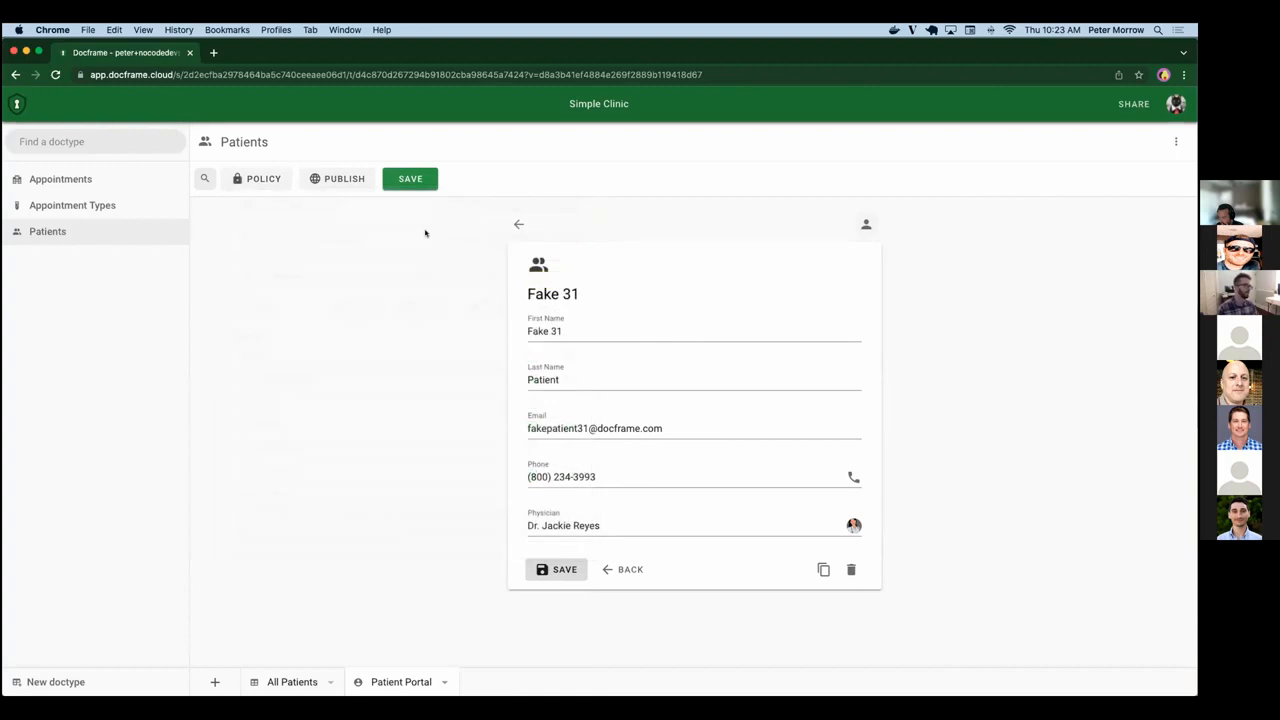
Review the access levels available for publishing the portal: Admin, Invite-only and Open.
left_click(352, 188)
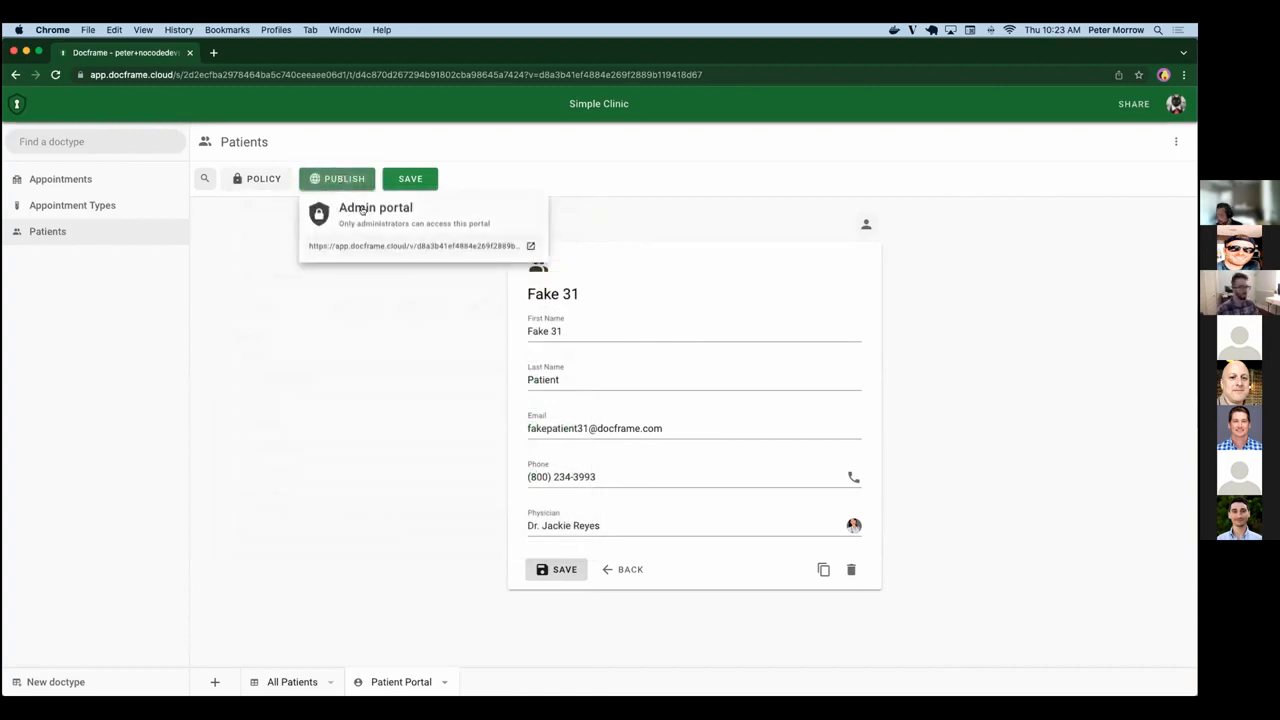
left_click(362, 209)
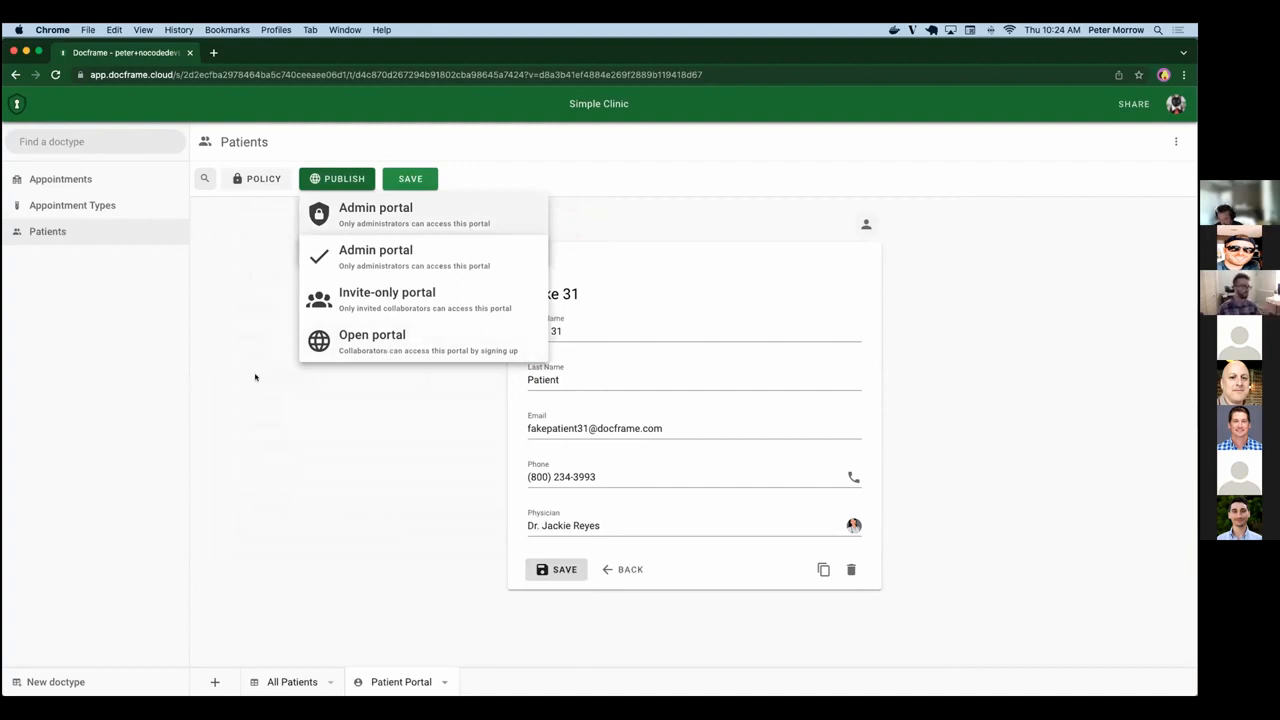
left_click(258, 377)
Open the portal through its published link, view the record of Fake 1, and return to the patient list.
left_click(325, 178)
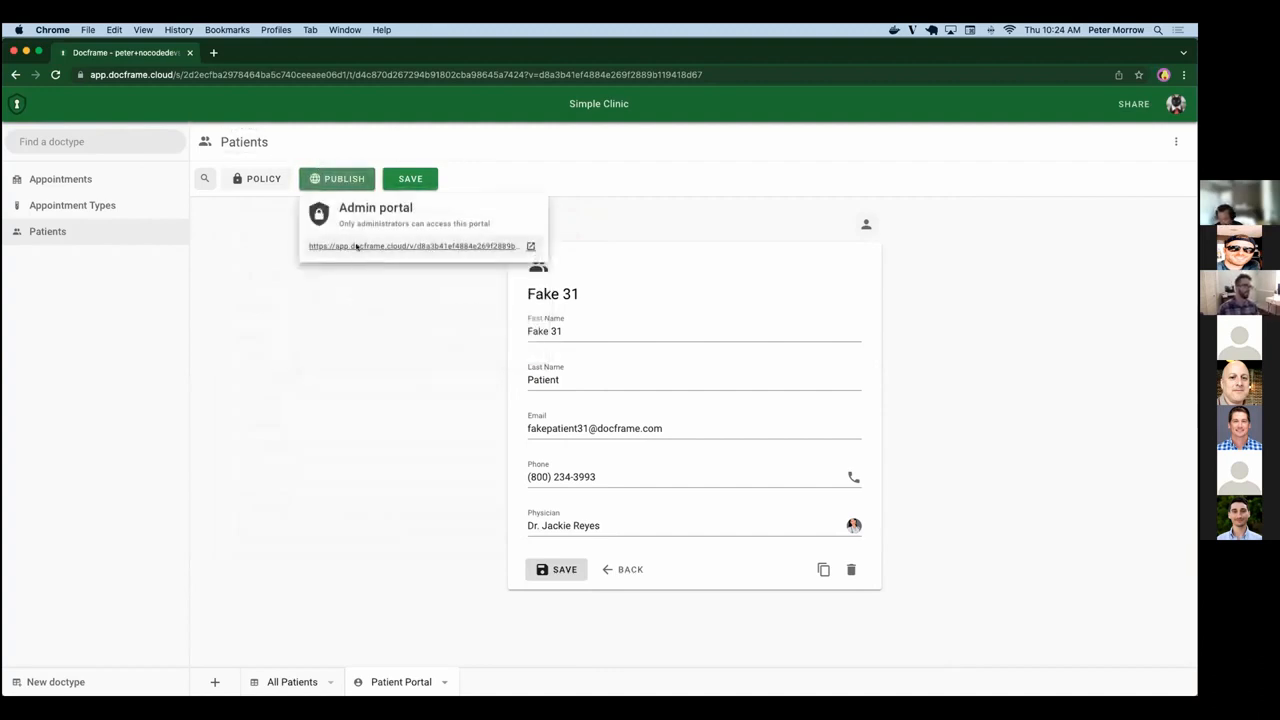
left_click(356, 247)
left_click(580, 162)
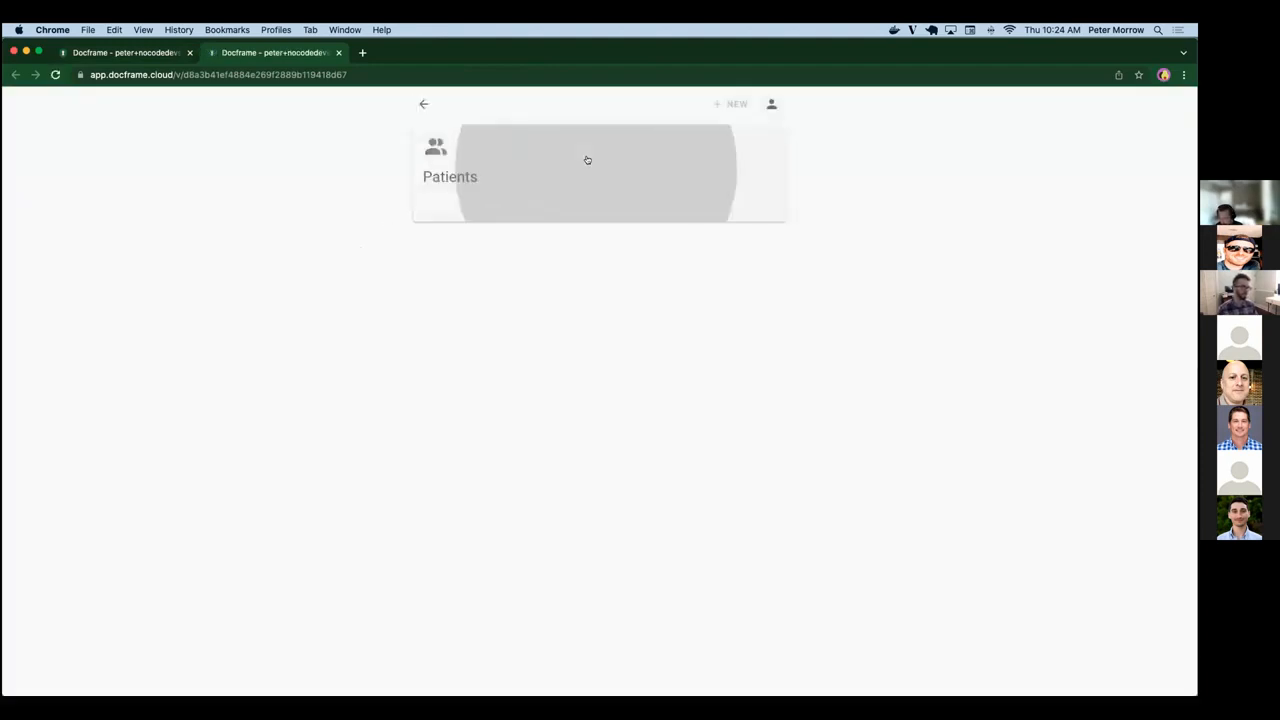
left_click(632, 207)
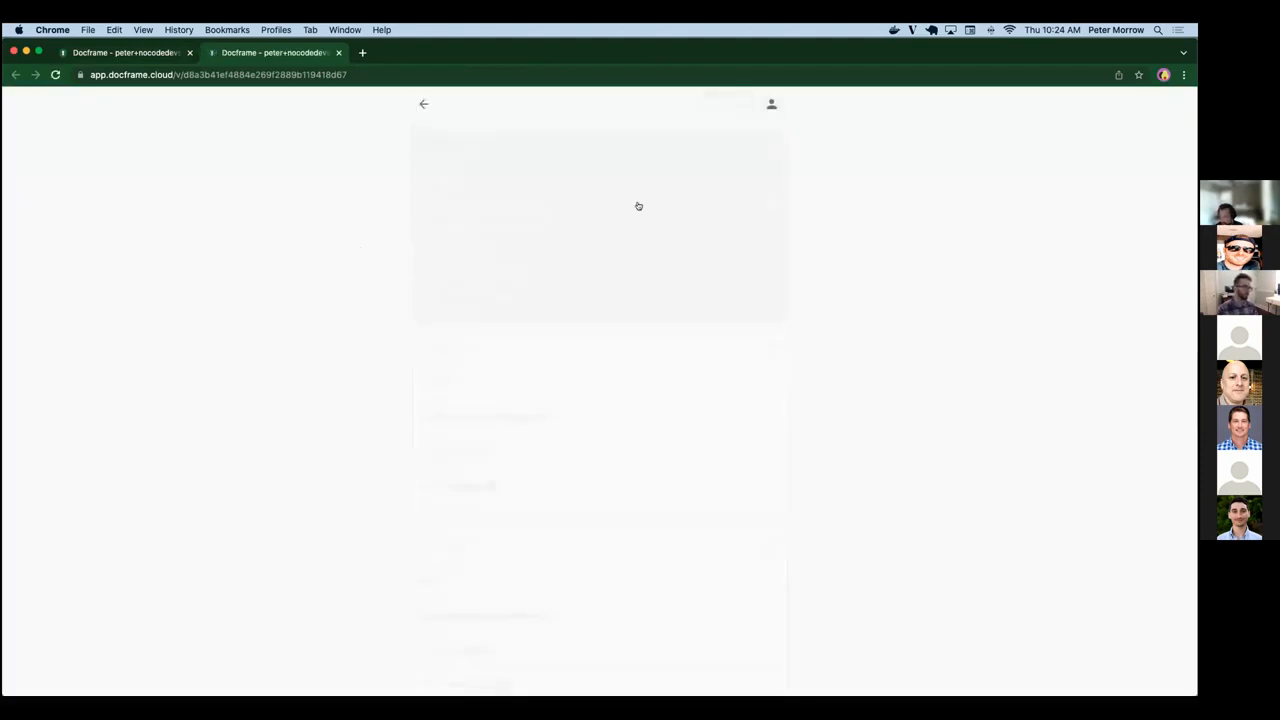
left_click(1163, 74)
left_click(927, 213)
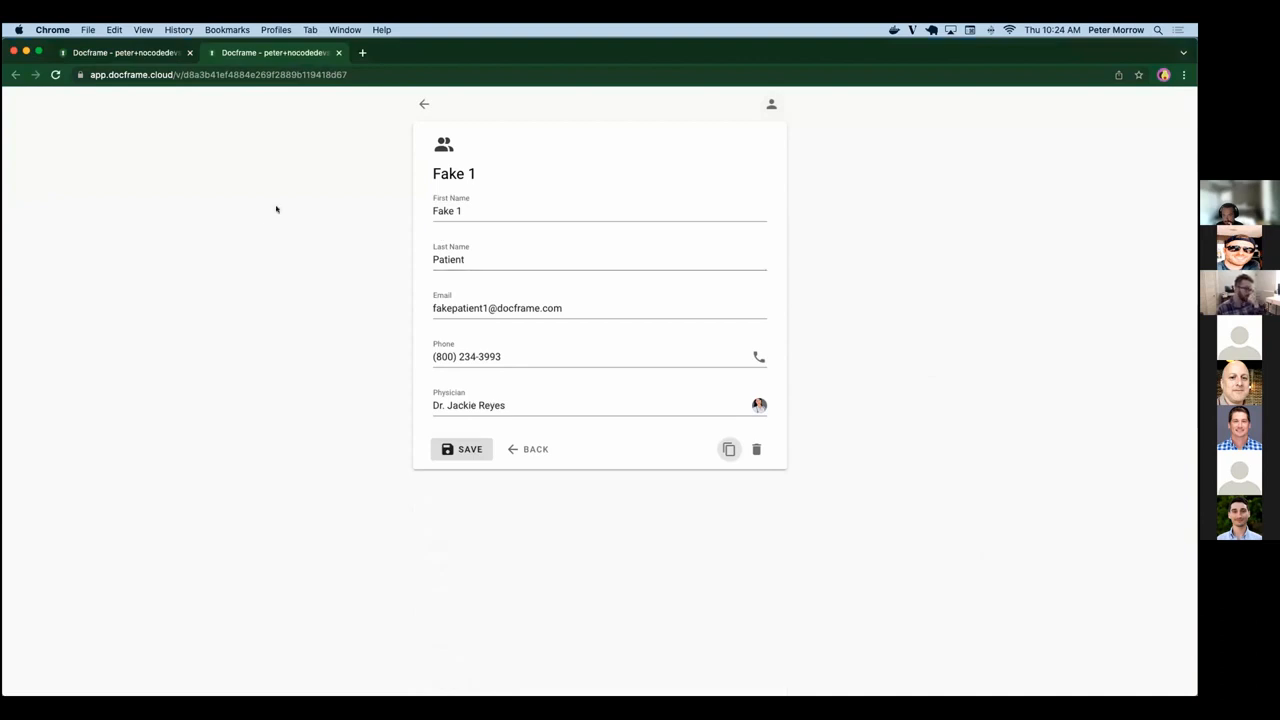
left_click(416, 105)
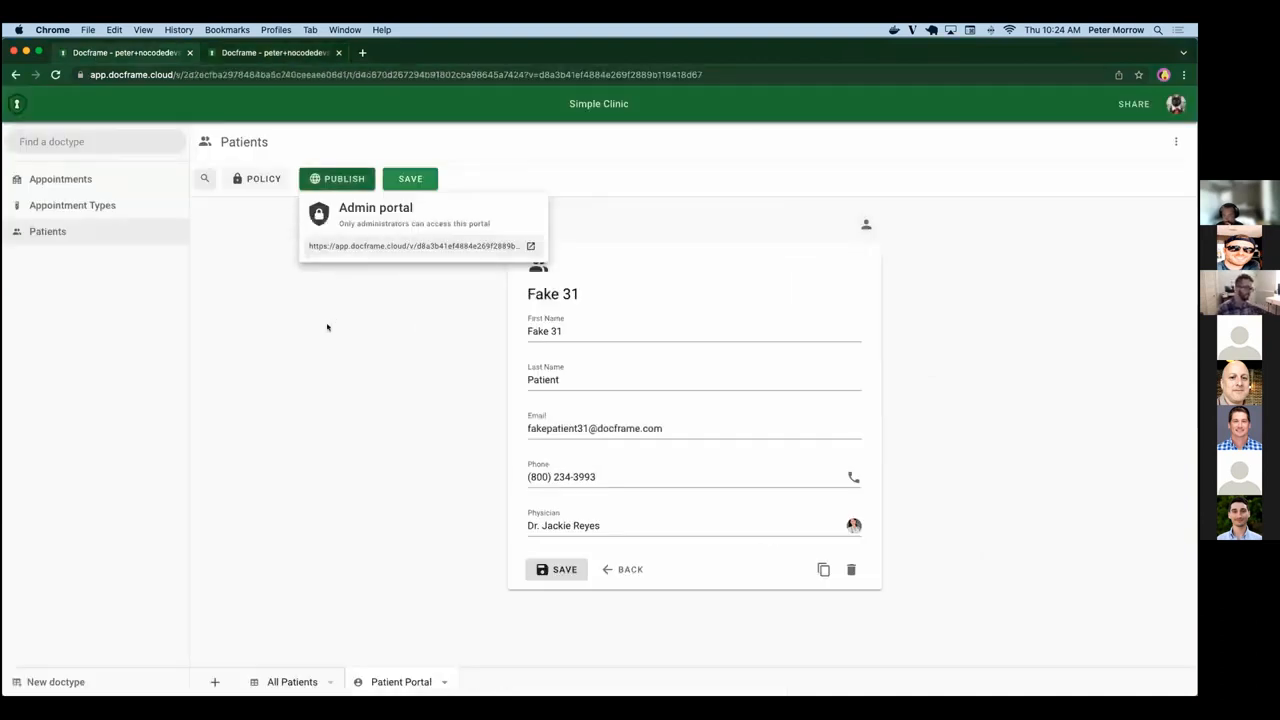
Return to the Simple Clinic workspace, check the view types that can be added, and look through the All Patients sheet.
left_click(327, 327)
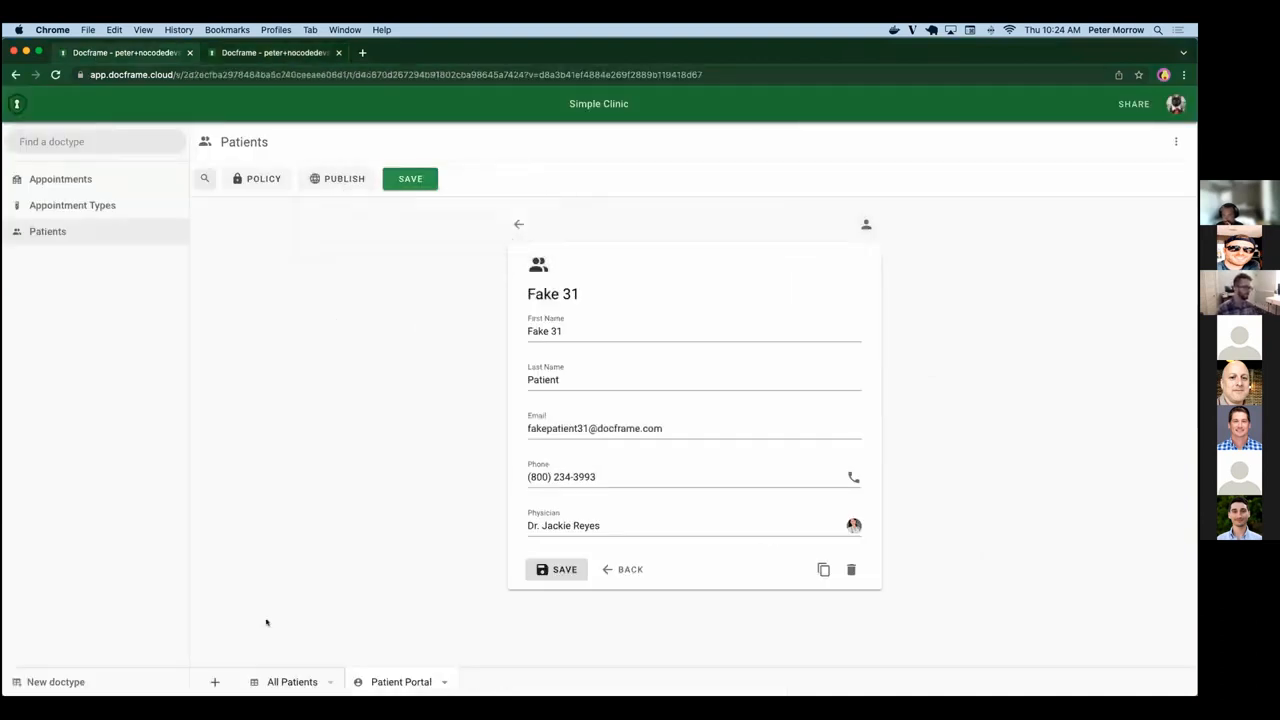
left_click(214, 682)
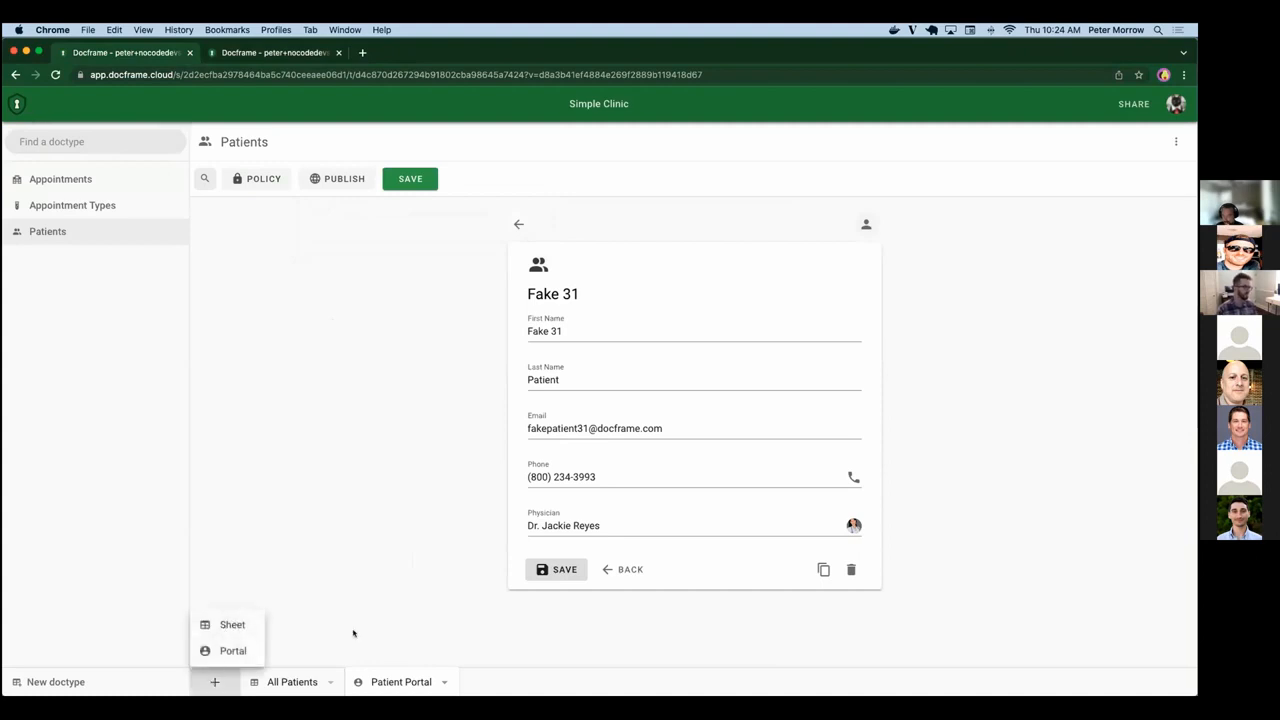
left_click(292, 681)
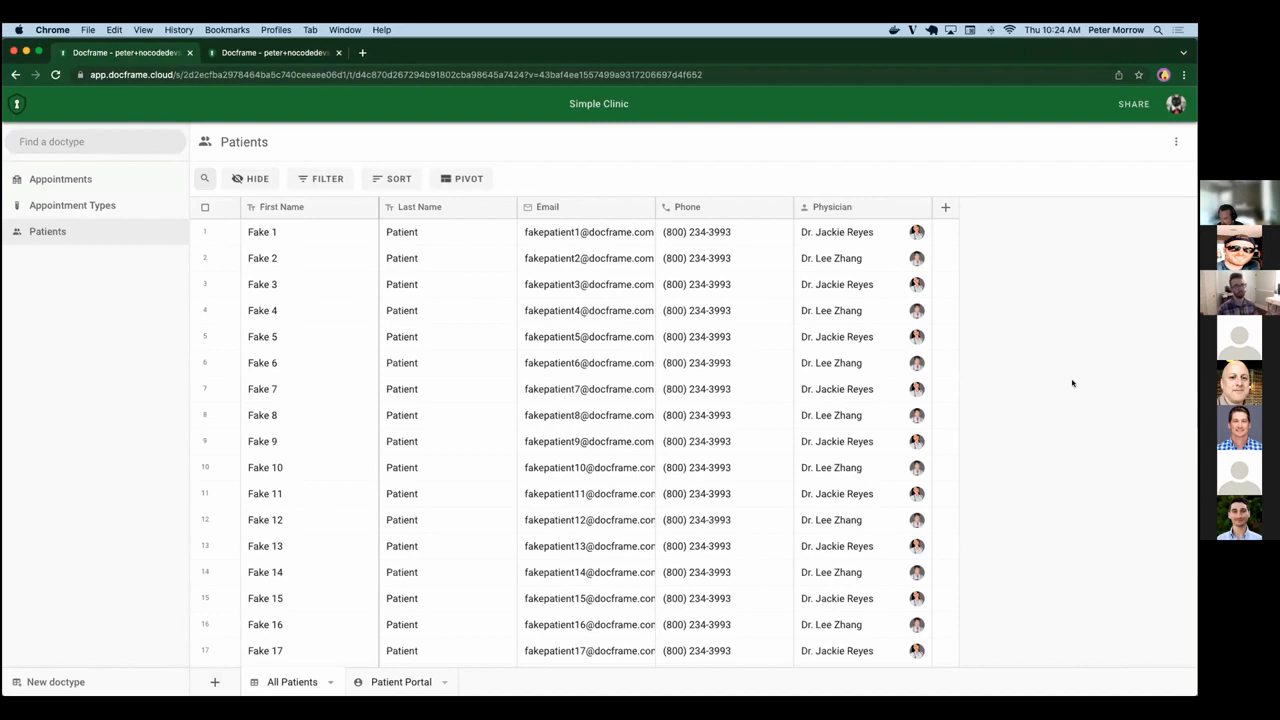
scroll(1072, 383, "down", 15)
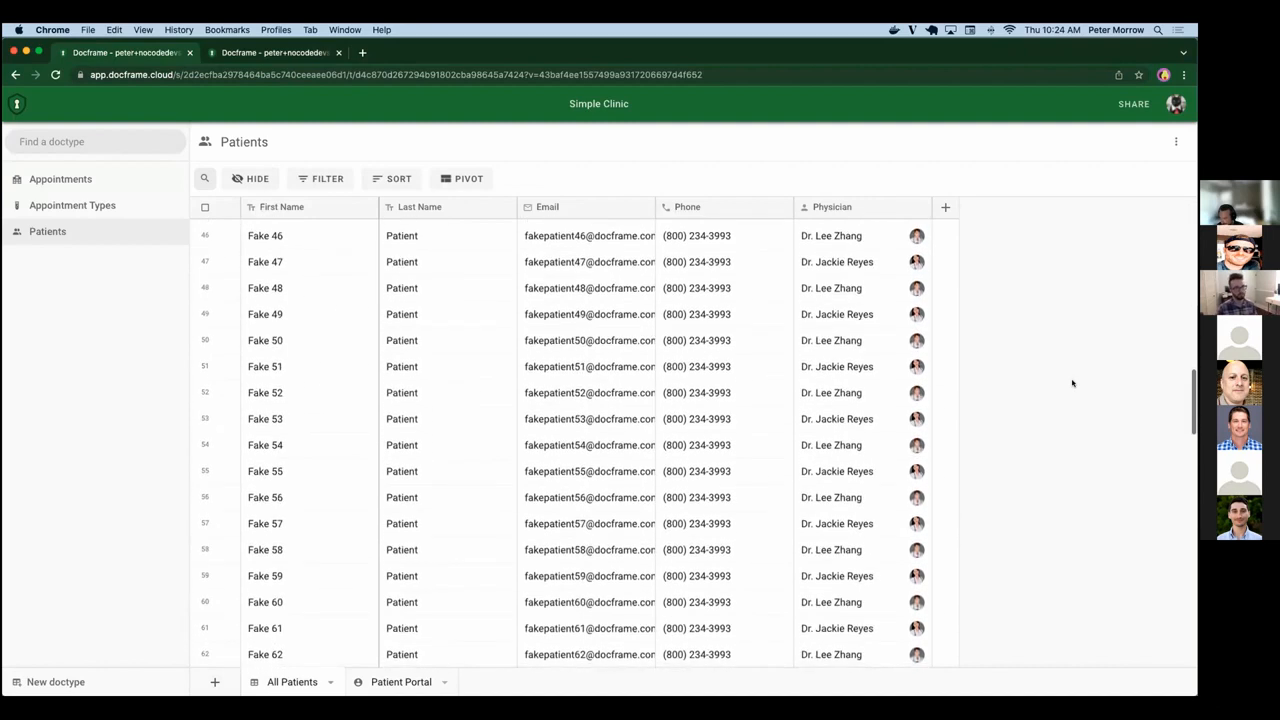
scroll(1072, 383, "up", 15)
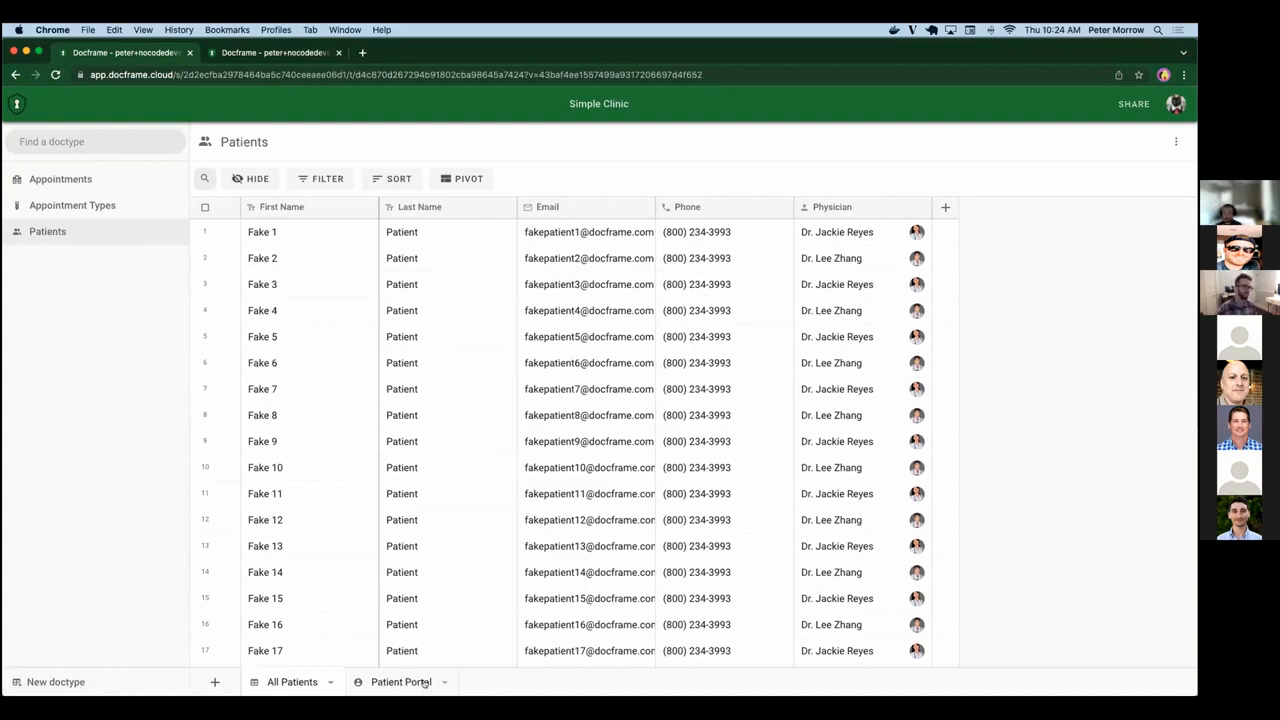
Remove the Patient Portal view from the Patients doctype.
left_click(213, 683)
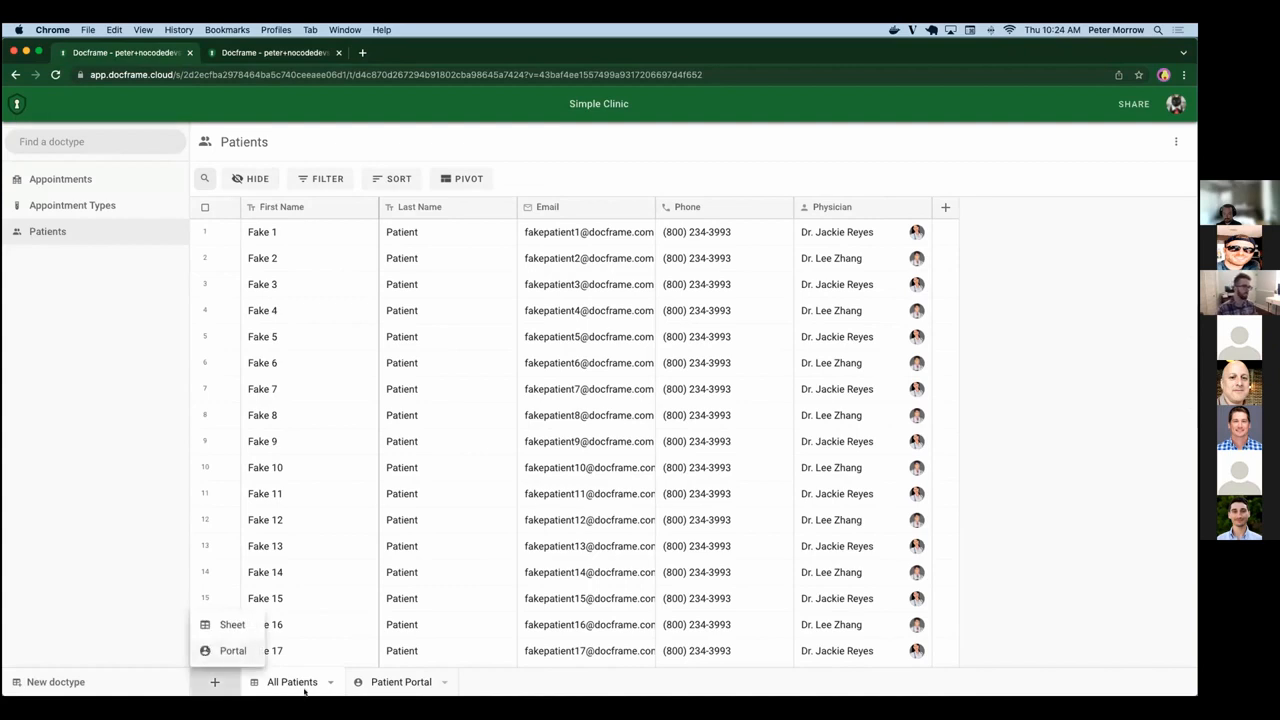
left_click(443, 686)
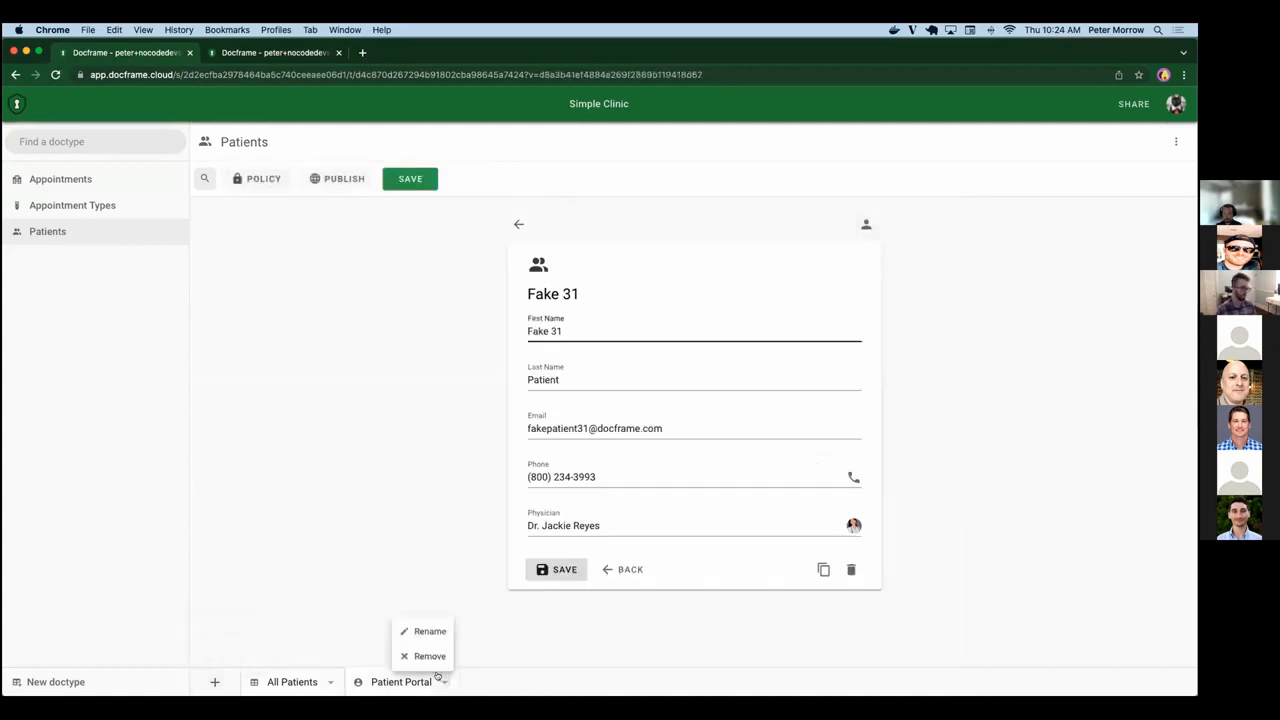
left_click(410, 654)
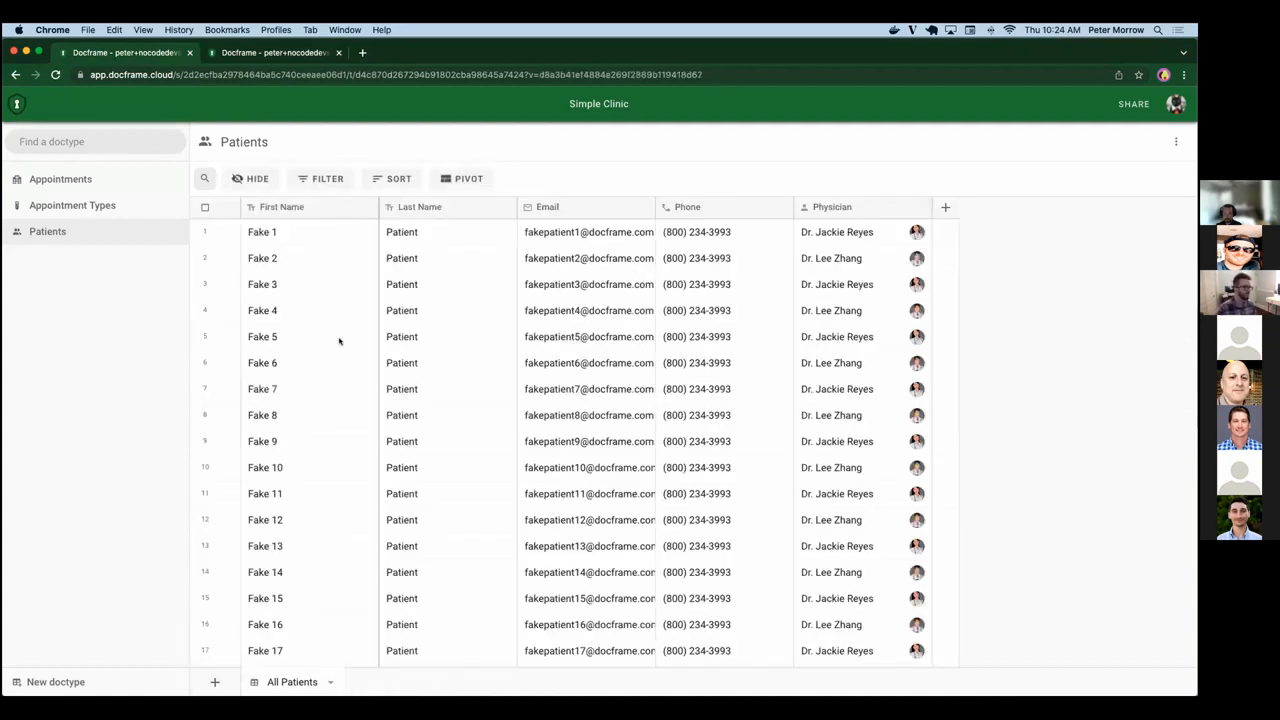